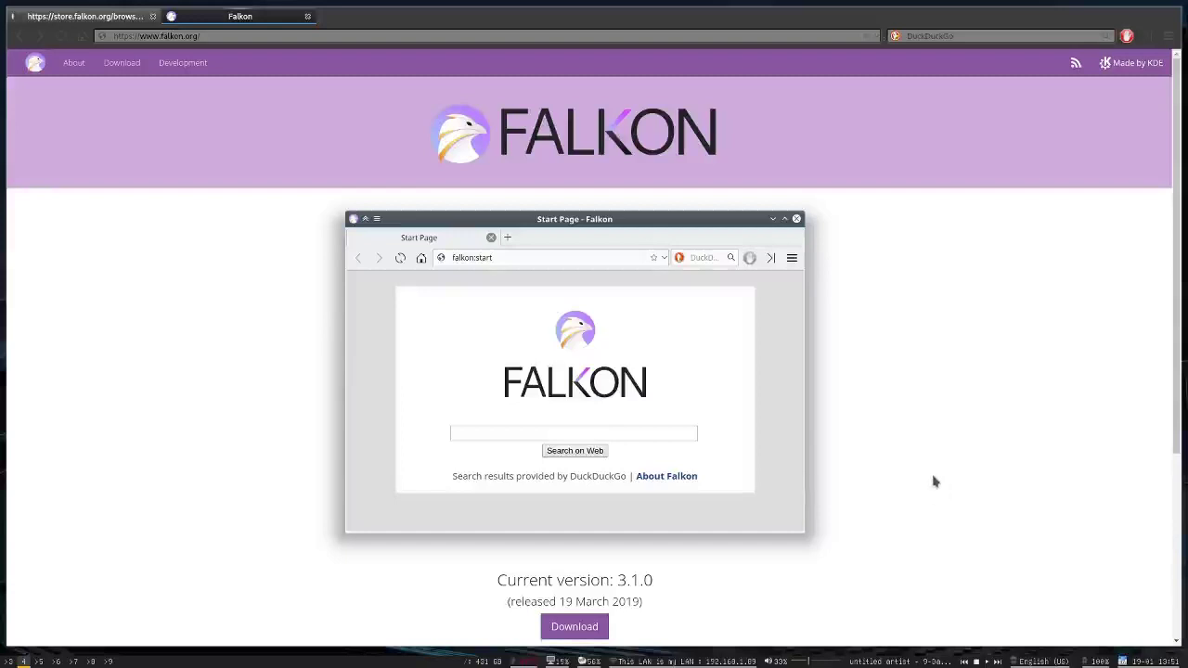
- Look over the Falkon homepage, check the AdBlock filter settings and close them
scroll(933, 481, down, 3)
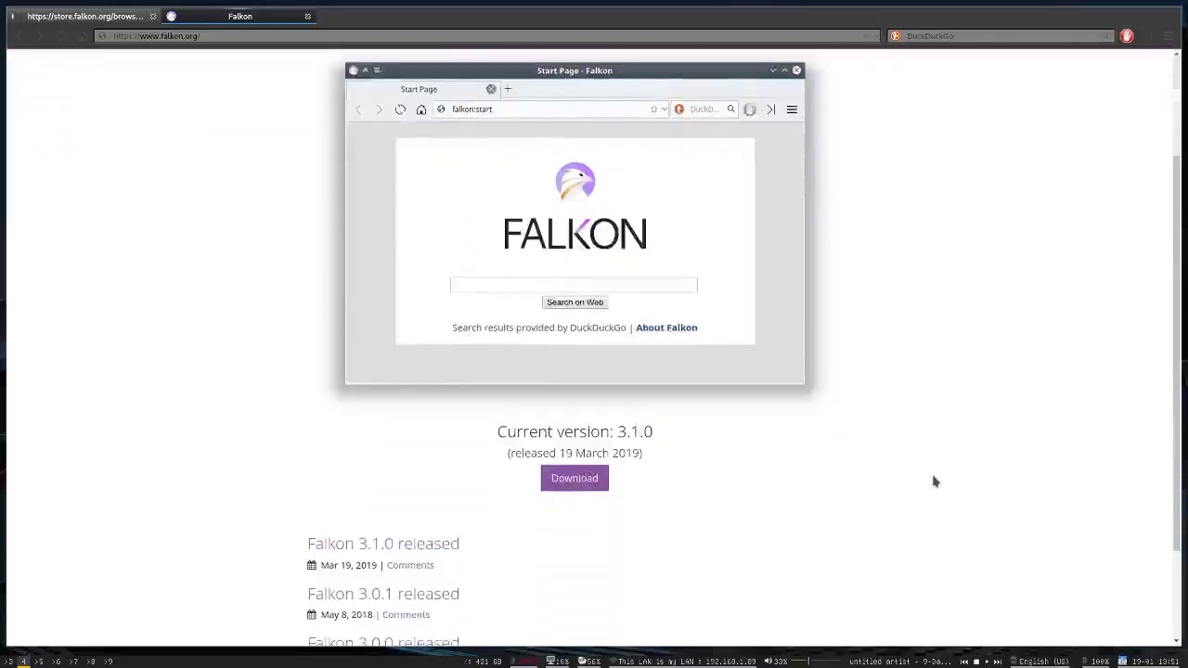
scroll(933, 464, down, 3)
scroll(928, 450, up, 6)
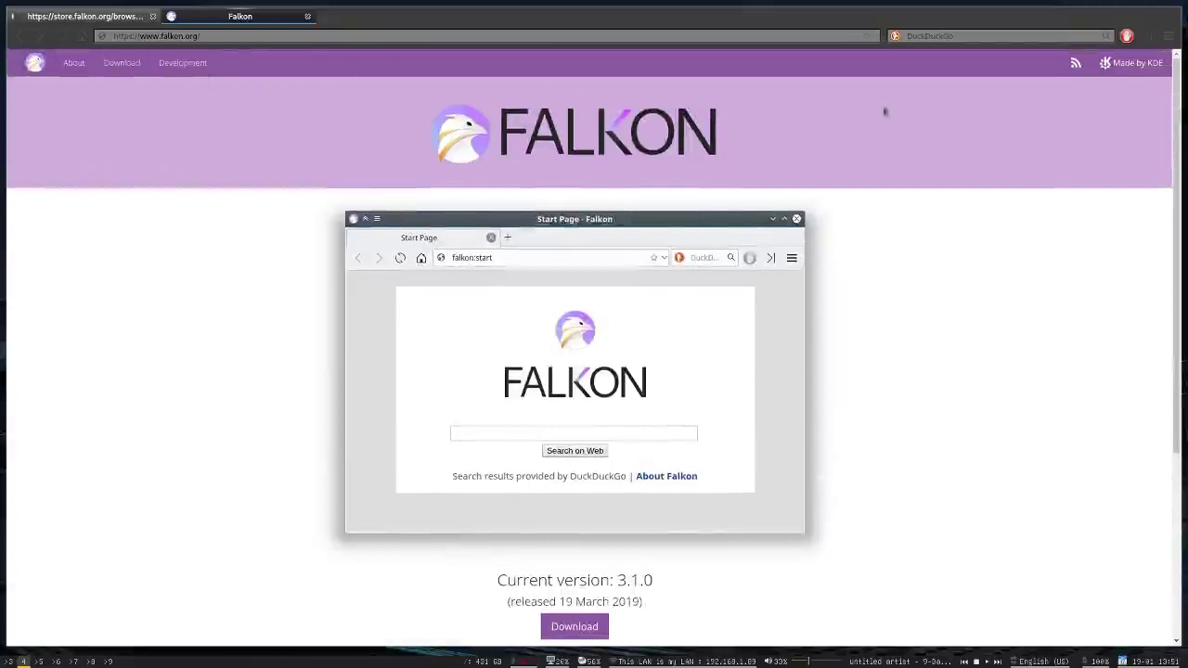
click(1126, 35)
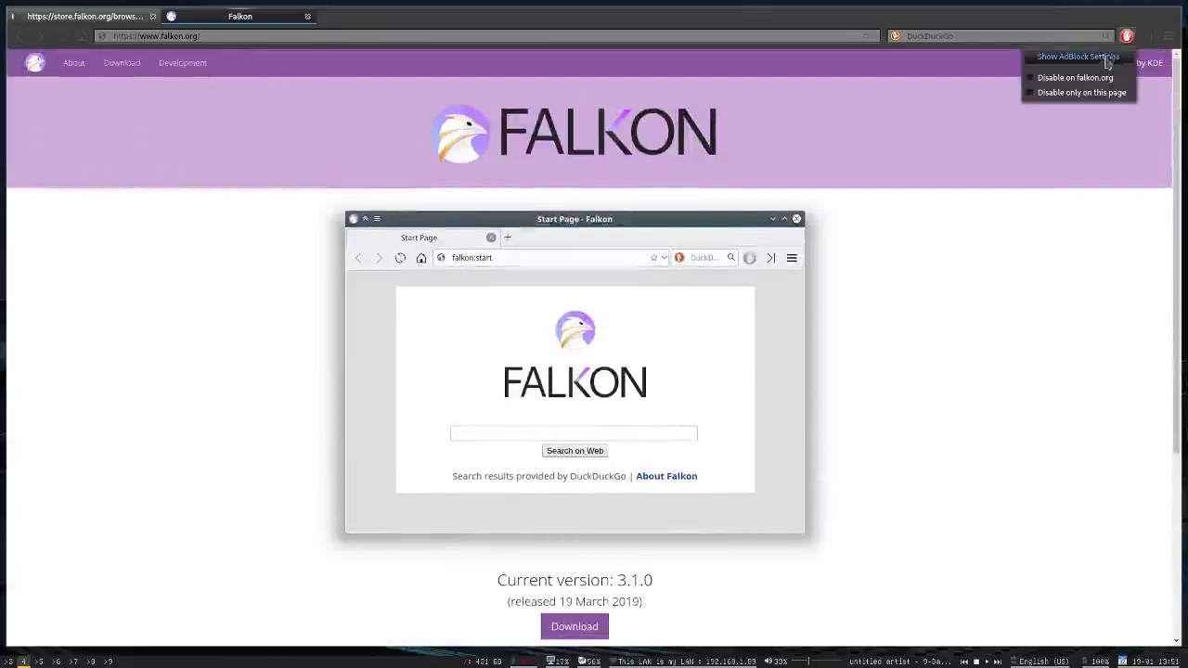
click(1104, 58)
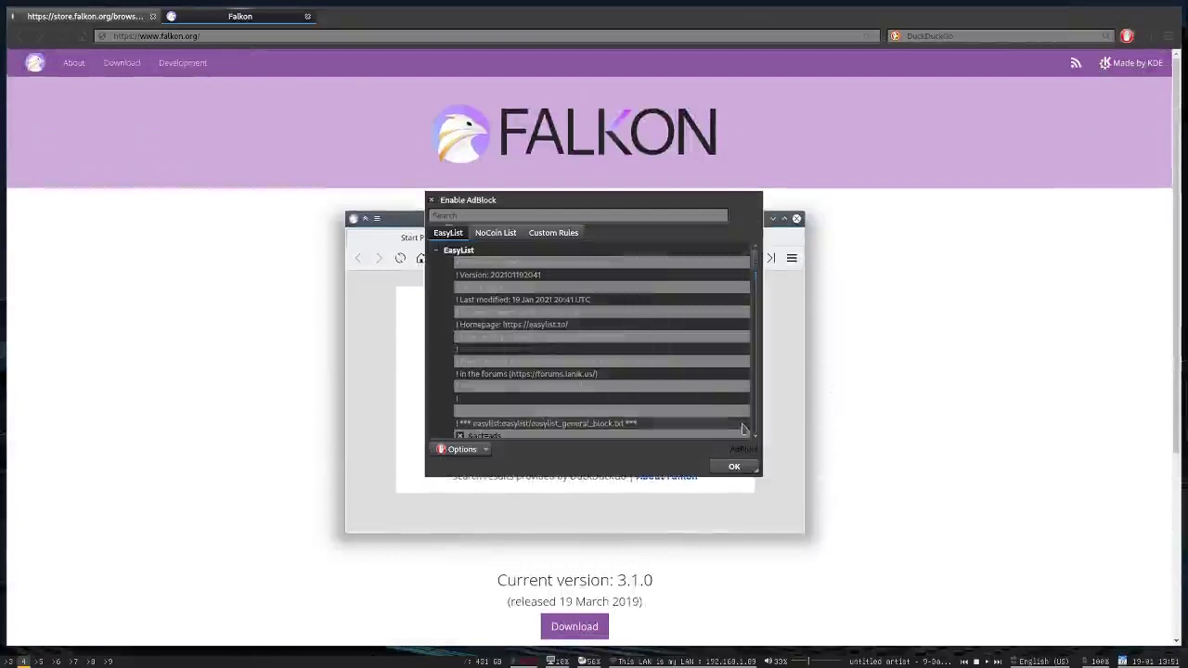
click(732, 467)
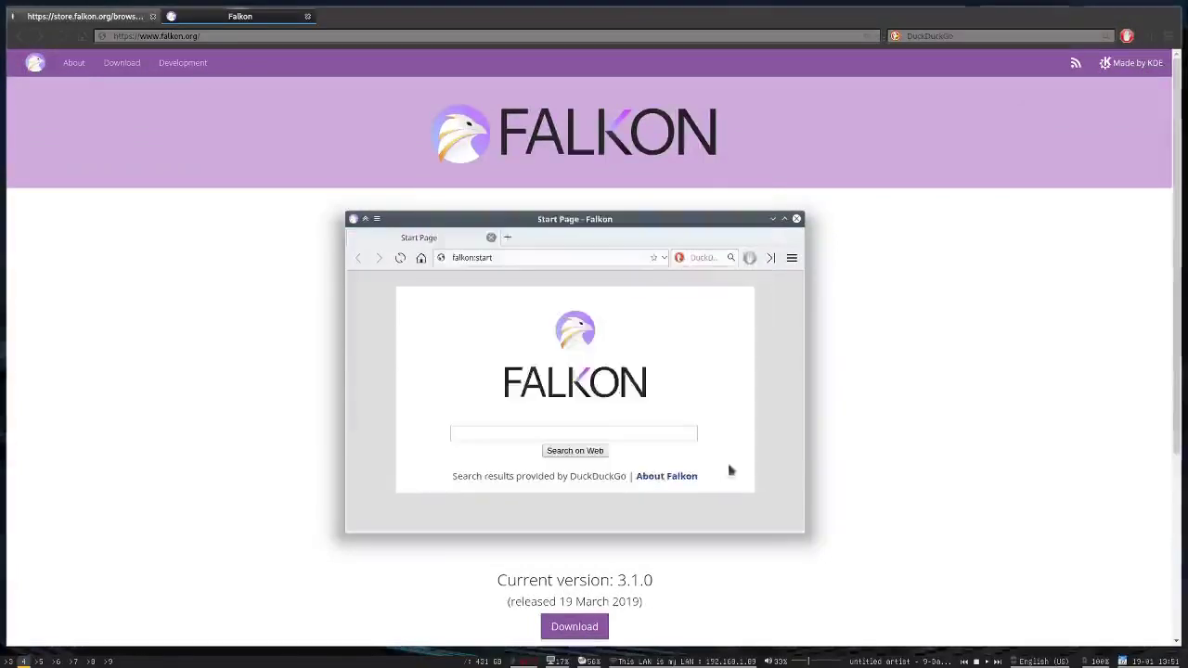
- Open the browser preferences and look through the Tabs, Appearance, General and Extensions pages
click(1167, 37)
click(1051, 344)
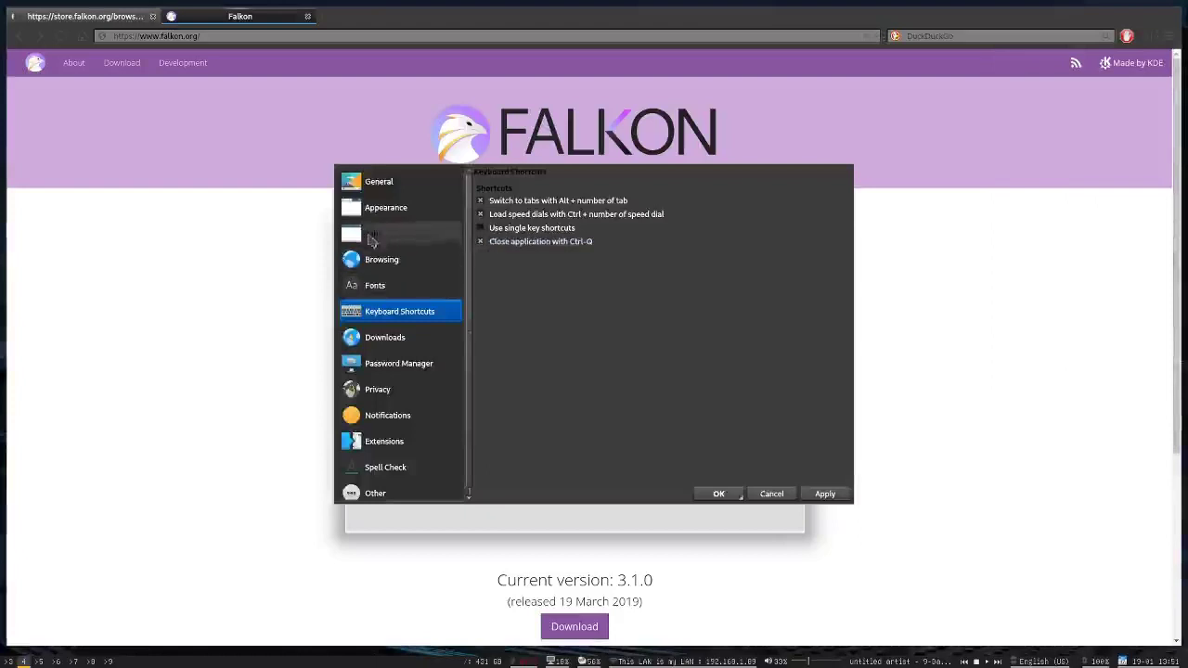
click(377, 237)
click(394, 215)
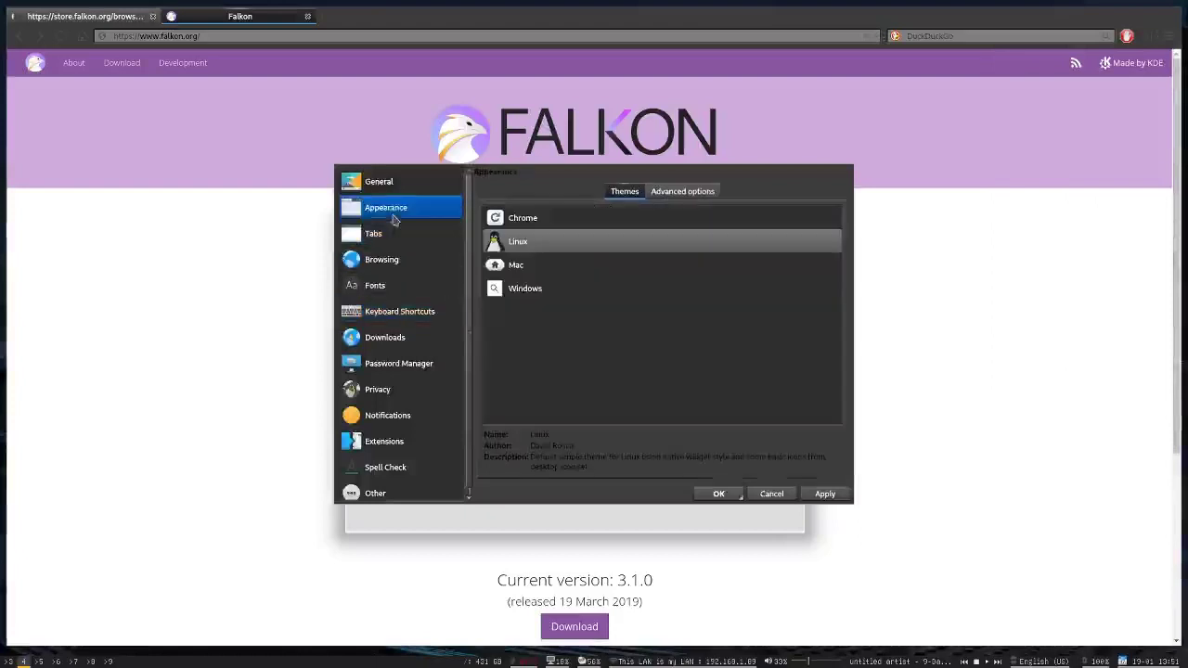
click(394, 185)
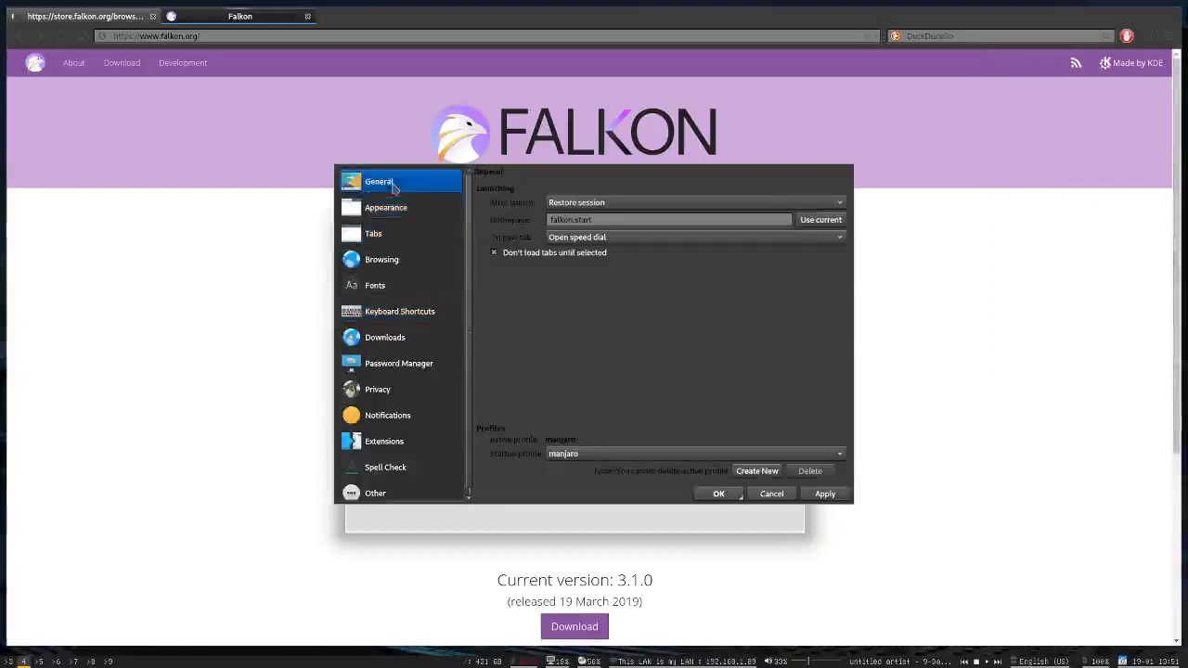
click(390, 444)
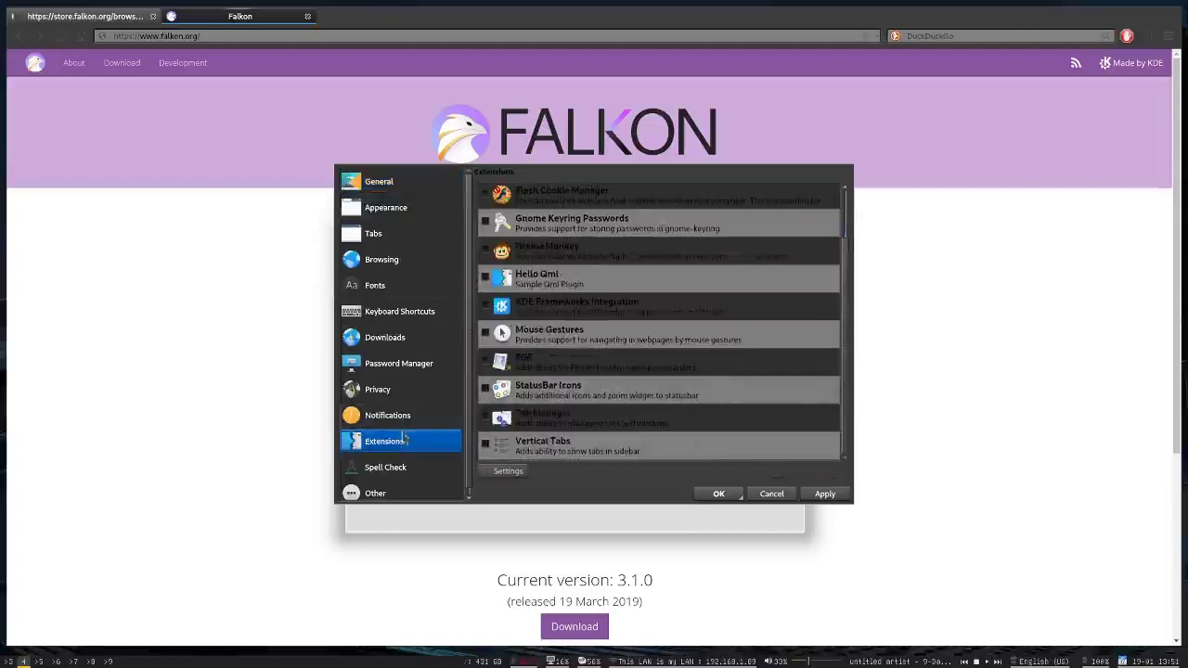
- Bring up the Falkon store tab, look through the remaining preferences pages and close the preferences
click(114, 17)
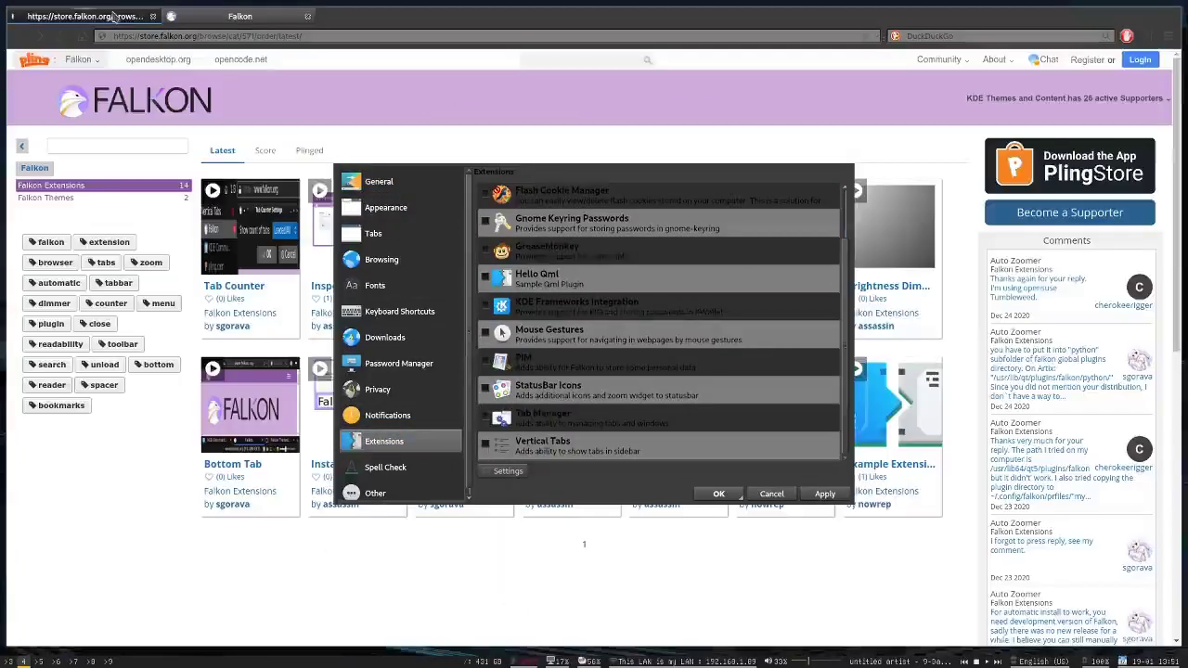
click(557, 301)
scroll(403, 375, down, 1)
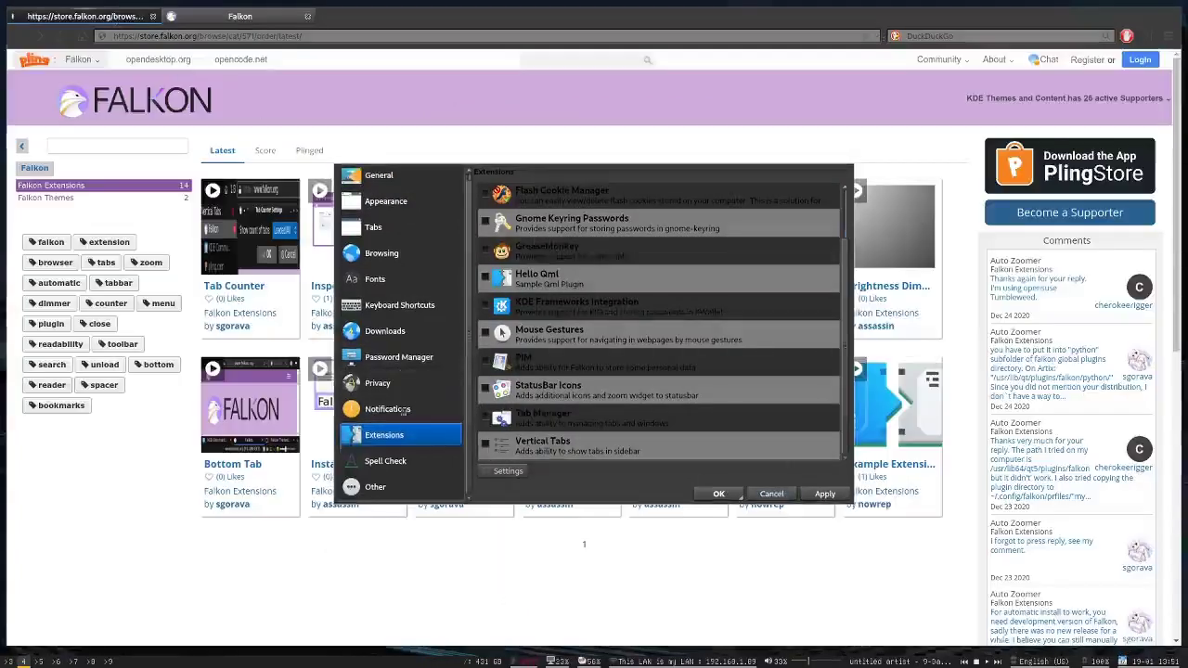
click(380, 484)
click(396, 439)
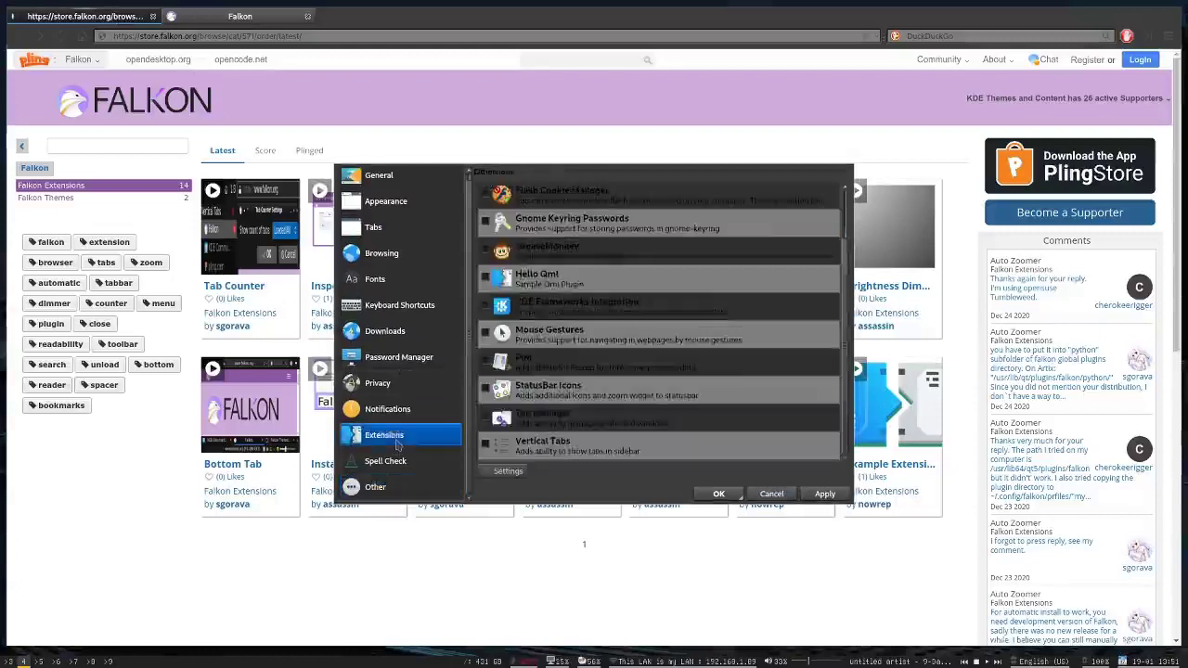
click(390, 408)
key(Escape)
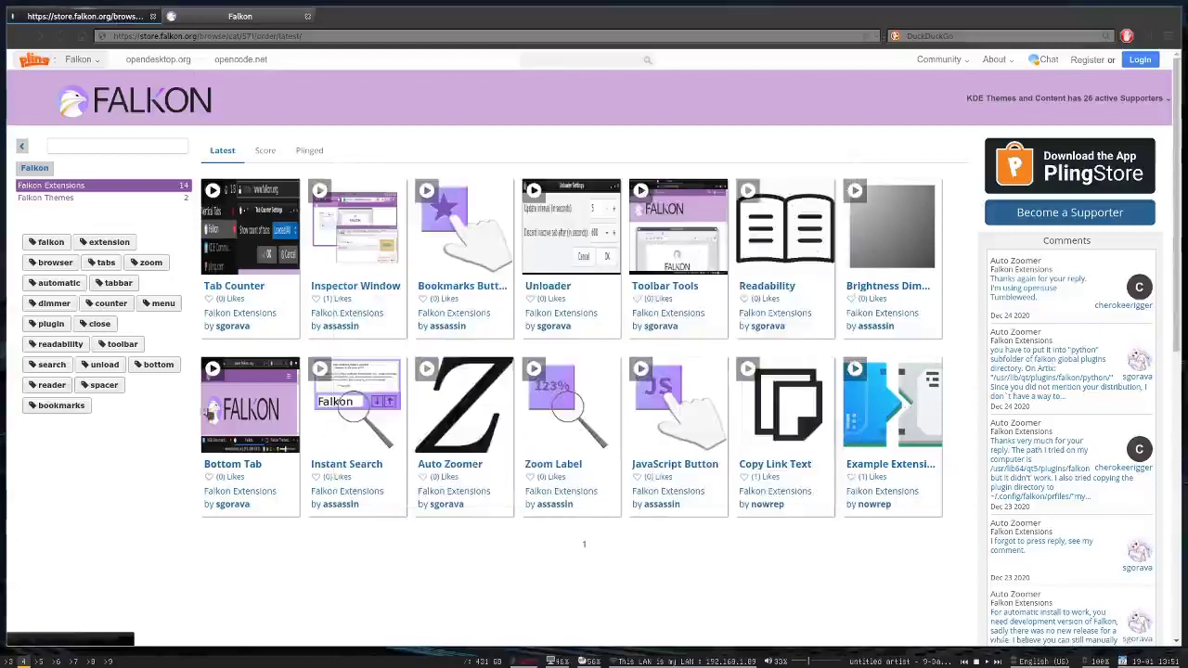
- View the Falkon Themes category in the store and close the store tab
click(83, 201)
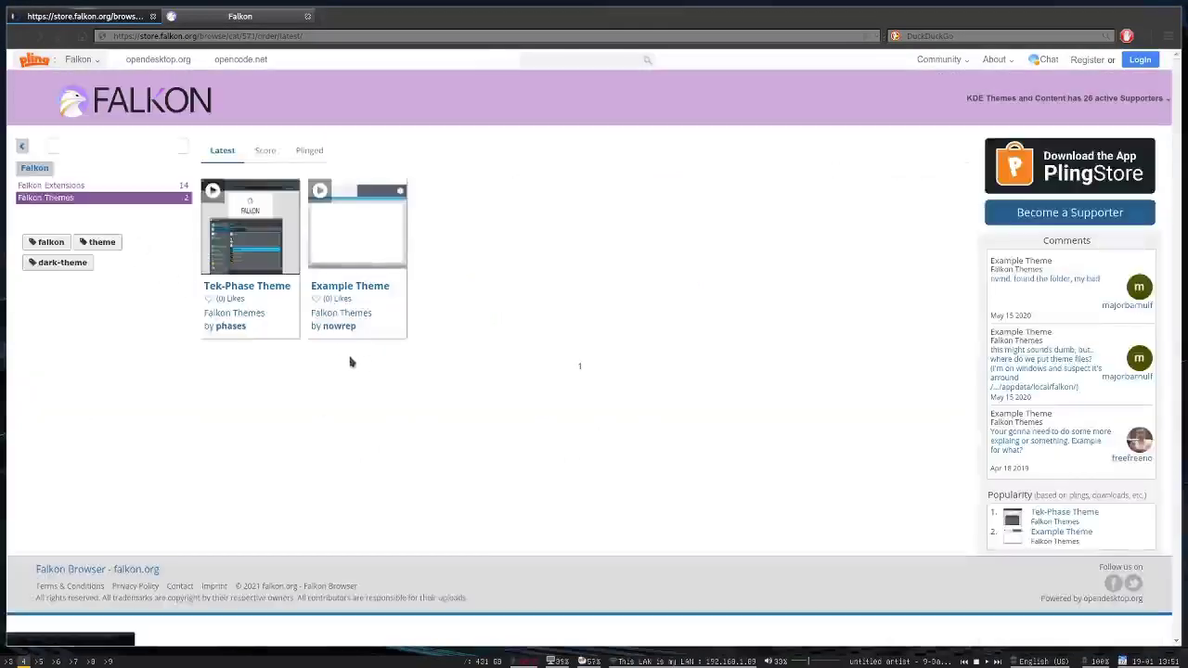
click(152, 16)
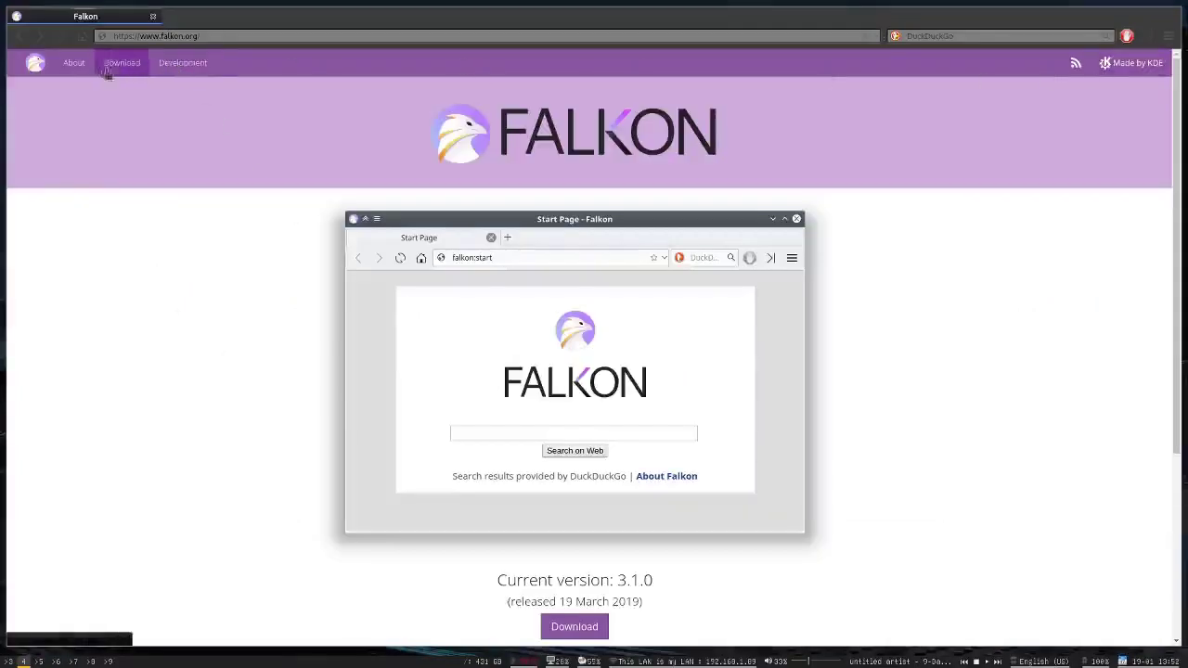
- Open the About page of the Falkon site, examine the EasyList and Custom Rules in the AdBlock settings and close them
click(73, 63)
click(1127, 35)
click(1099, 57)
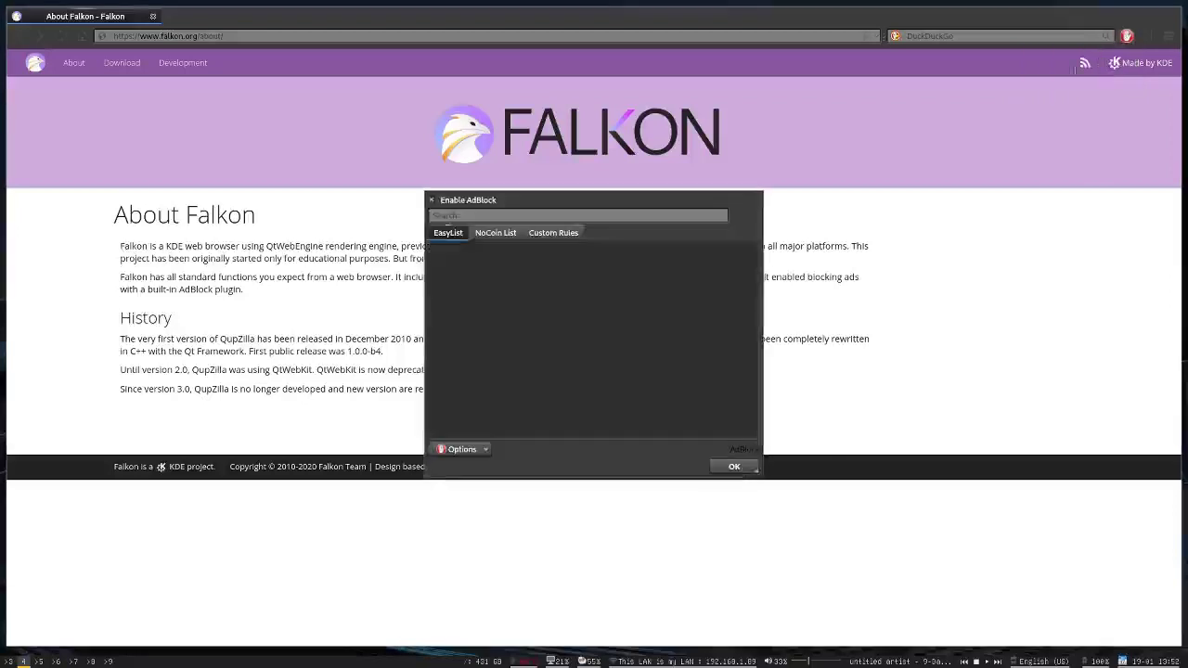
scroll(536, 301, down, 5)
scroll(537, 300, up, 10)
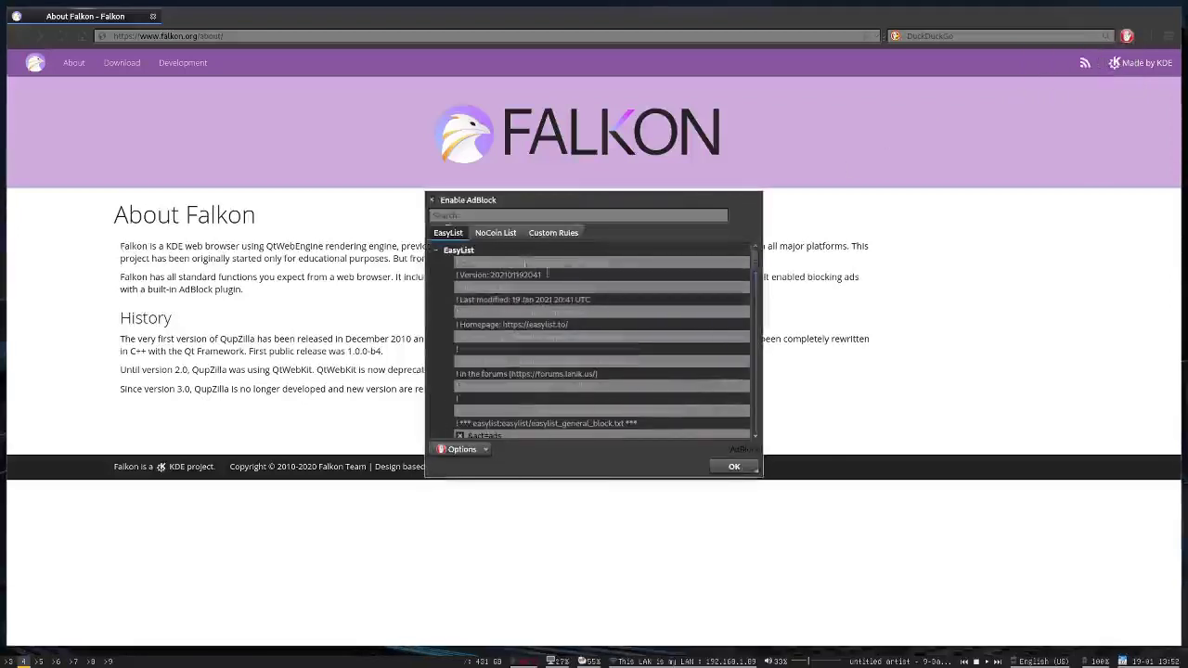
scroll(547, 321, down, 5)
scroll(521, 376, down, 3)
scroll(525, 362, down, 3)
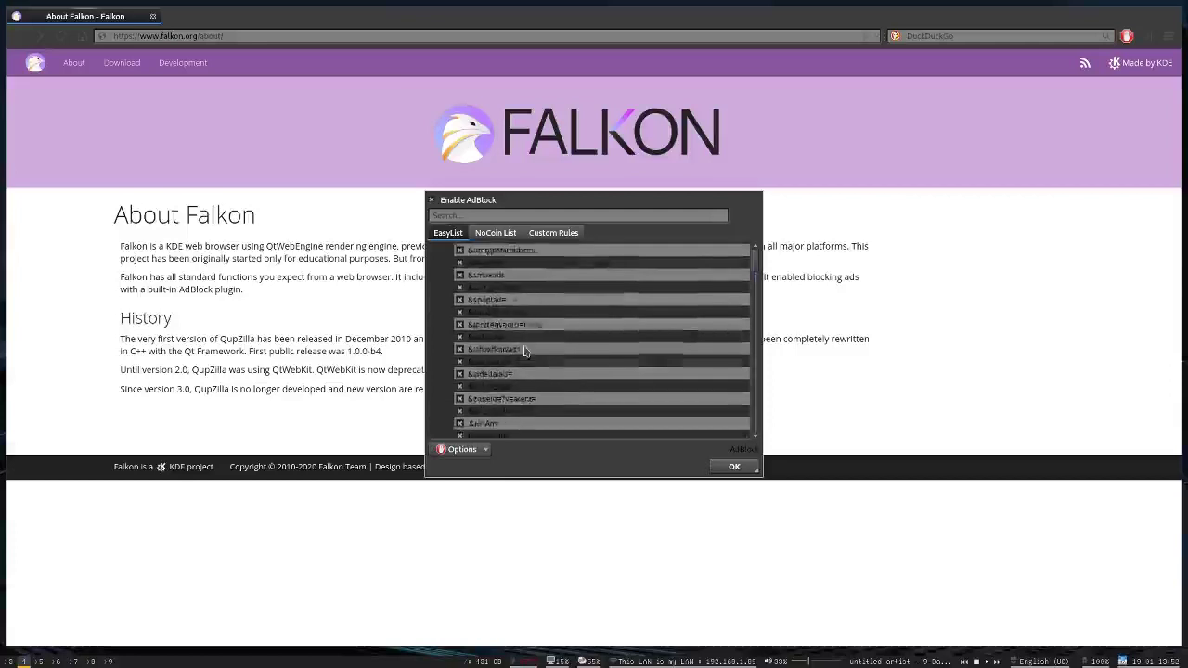
scroll(525, 357, down, 3)
click(548, 234)
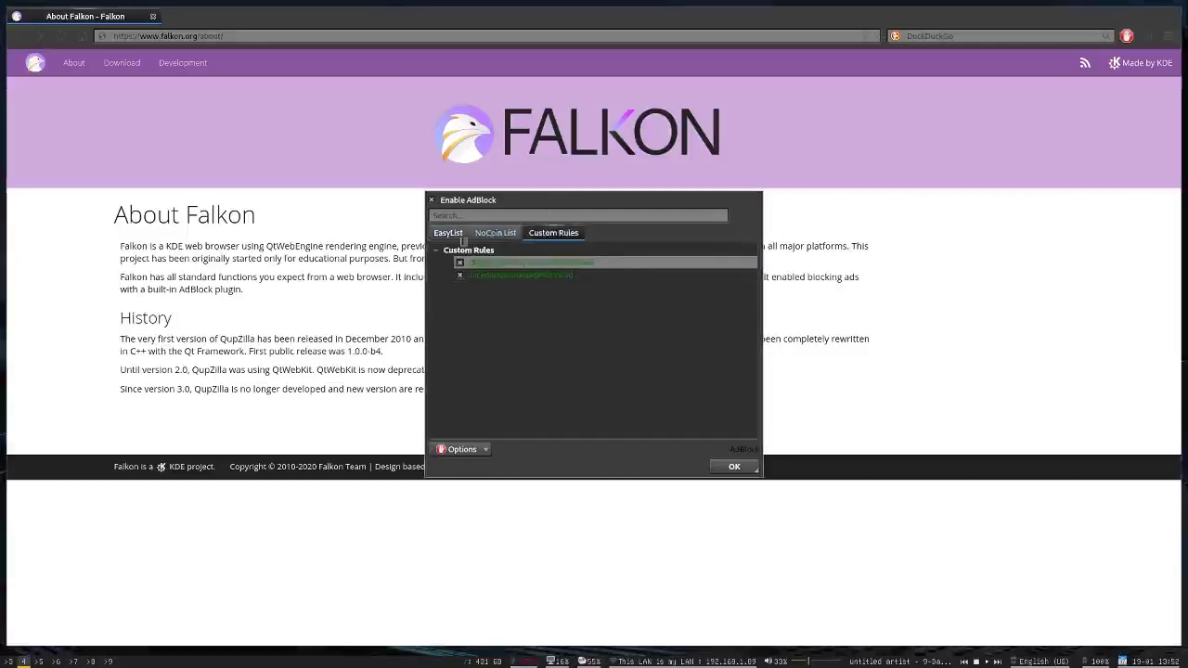
click(447, 233)
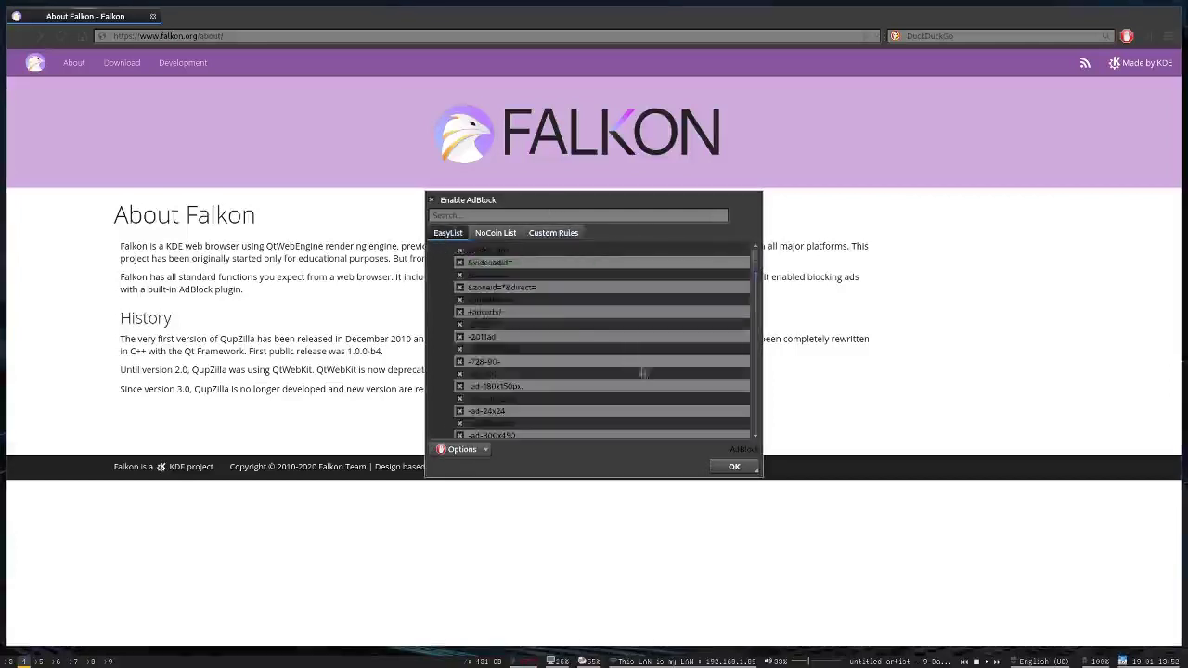
key(Escape)
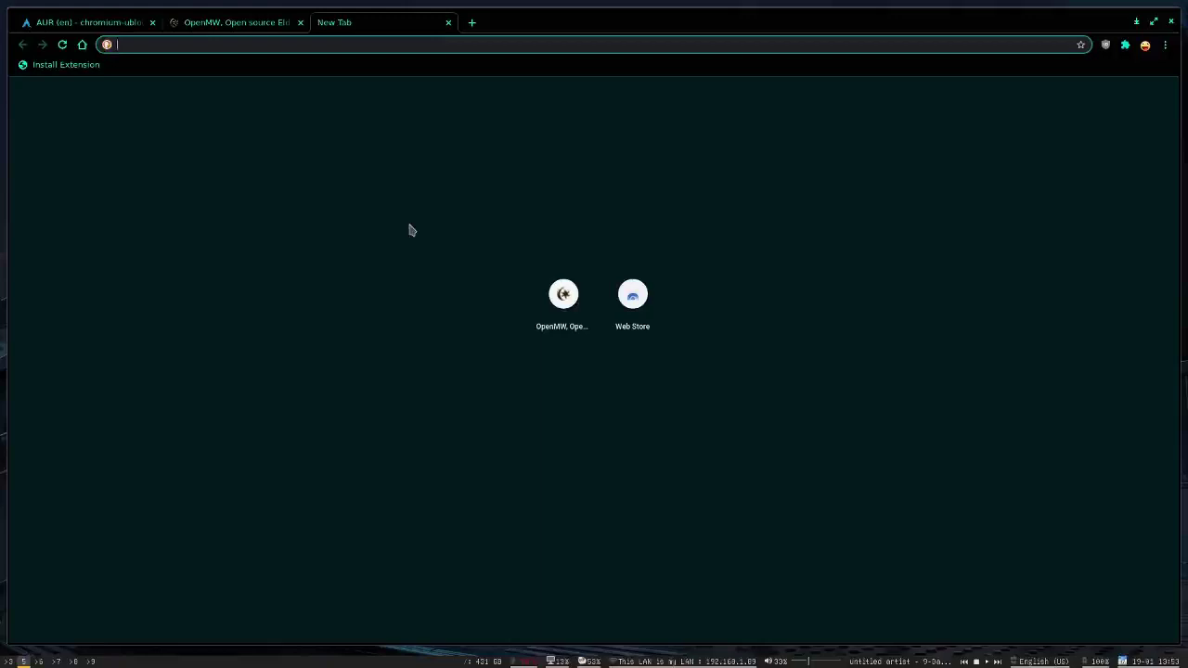
- In Chromium, try the Web Store shortcut, search the web for "chrome webstore" and open the Chrome Web Store result
click(630, 293)
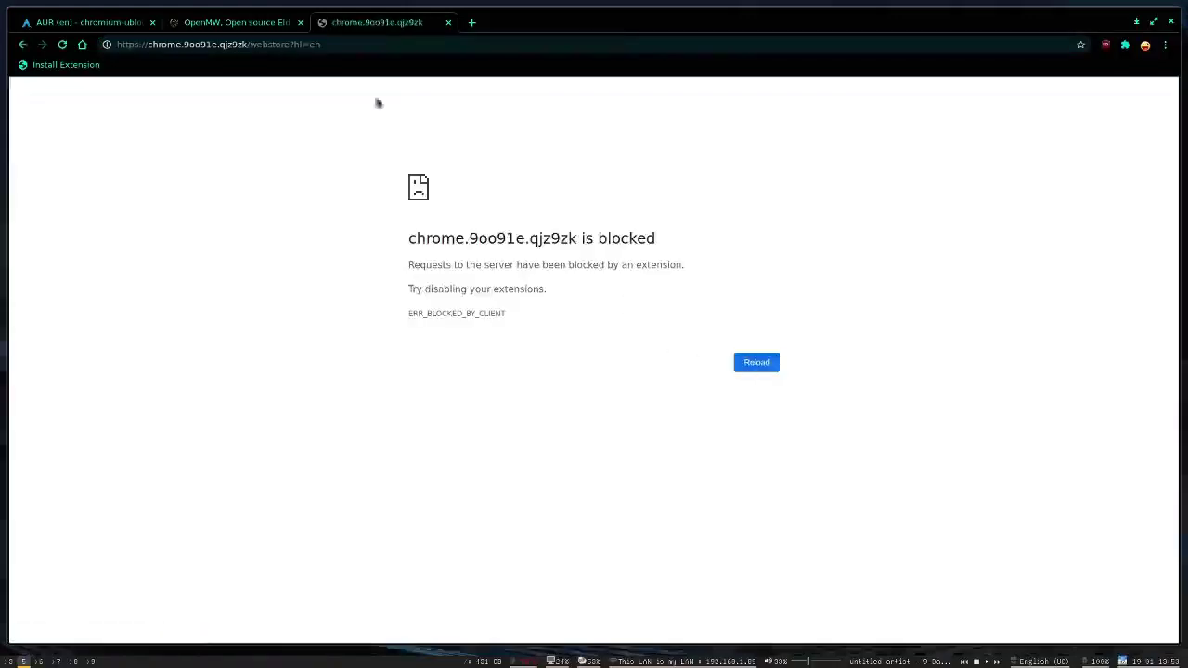
click(342, 44)
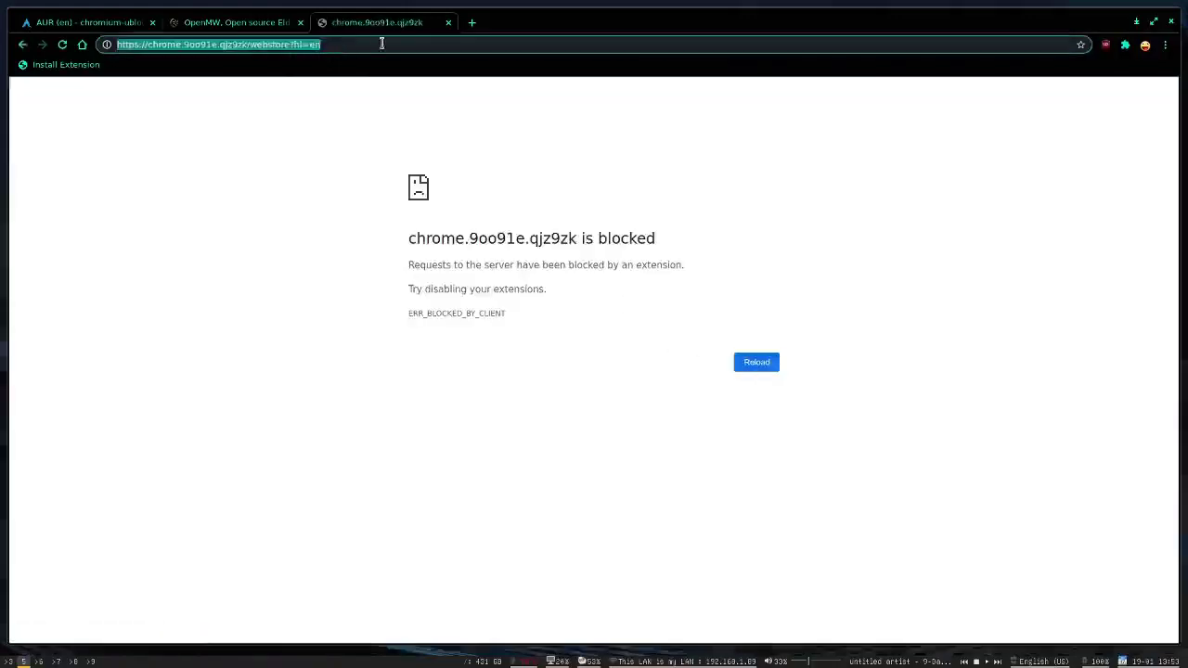
text(chrome)
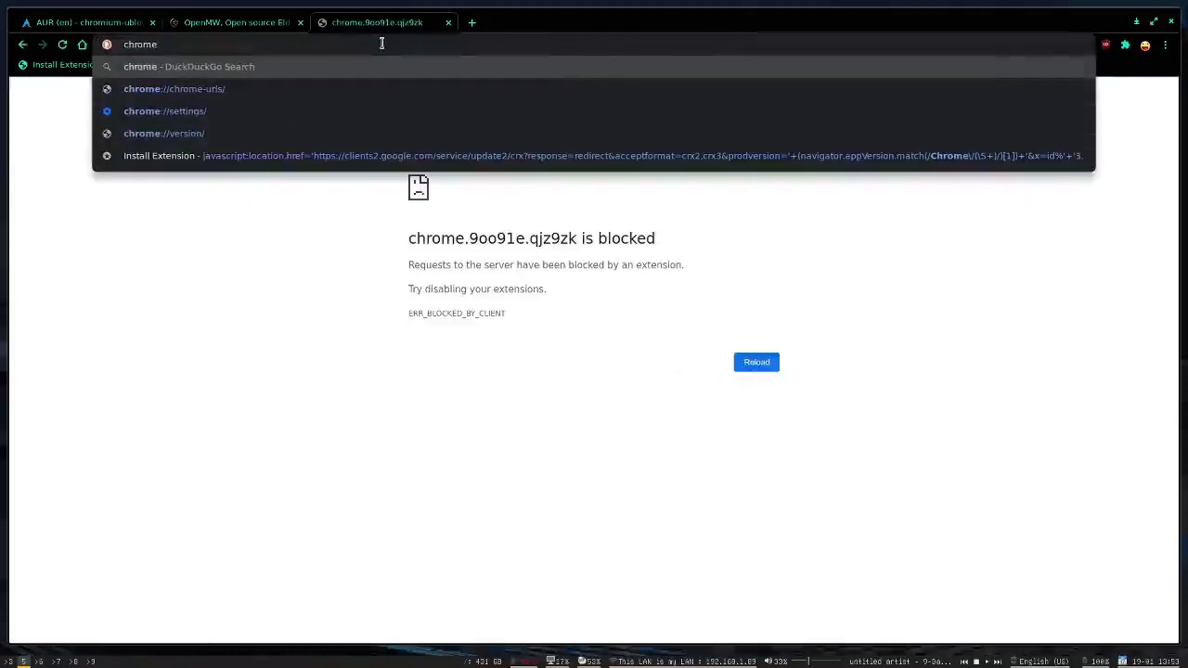
text( webstore)
key(Return)
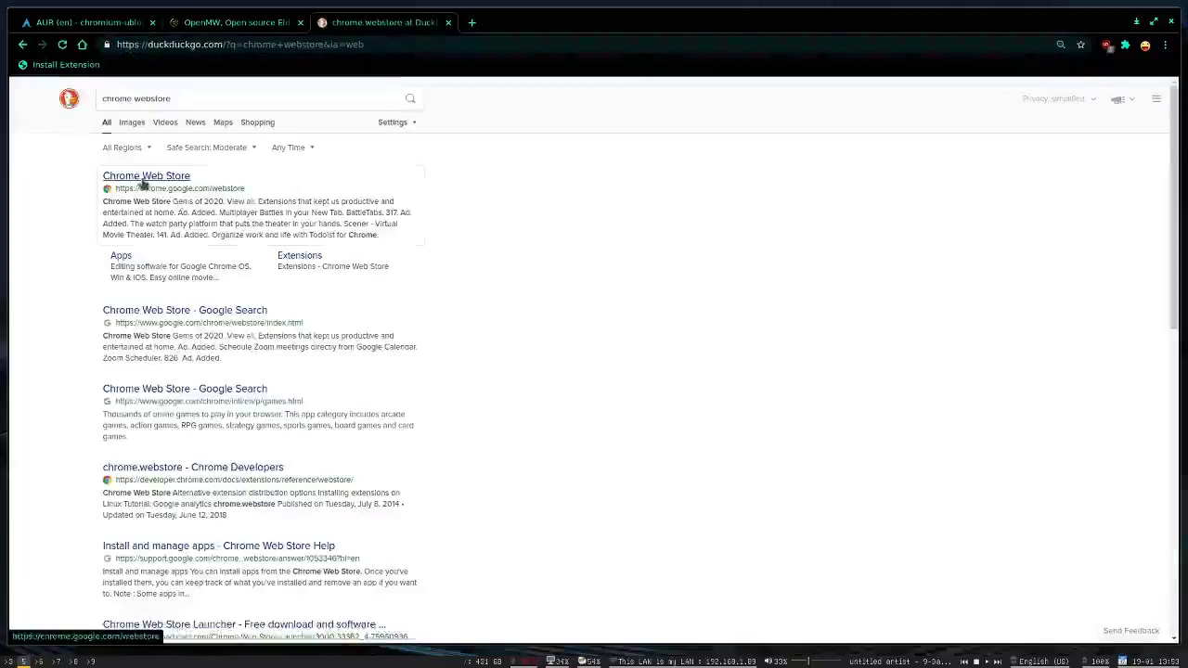
click(142, 183)
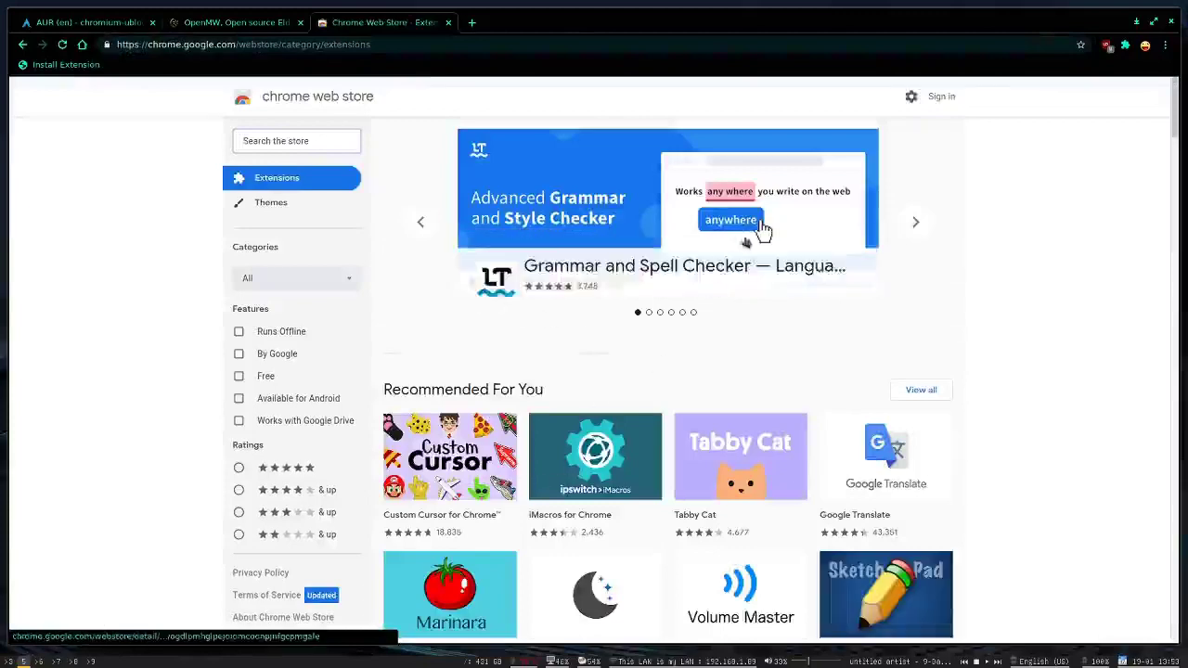
- Browse the store's extensions and open Todoist for Chrome from the Chrome Web Store Gems of 2020
scroll(915, 460, down, 5)
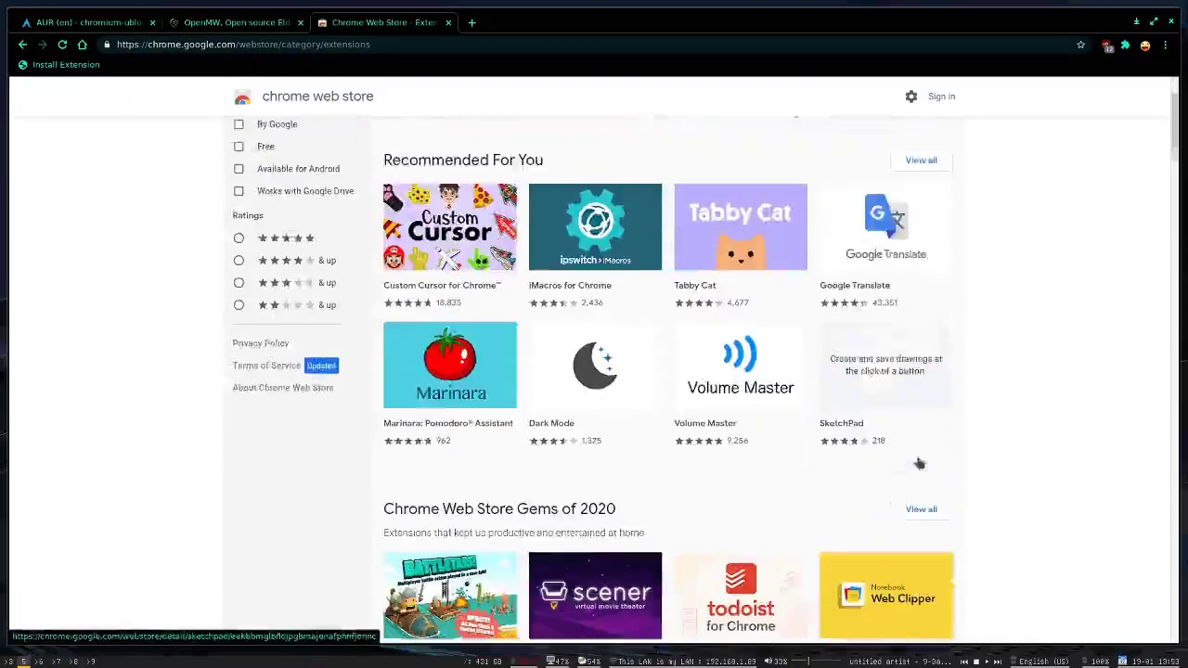
scroll(915, 460, down, 5)
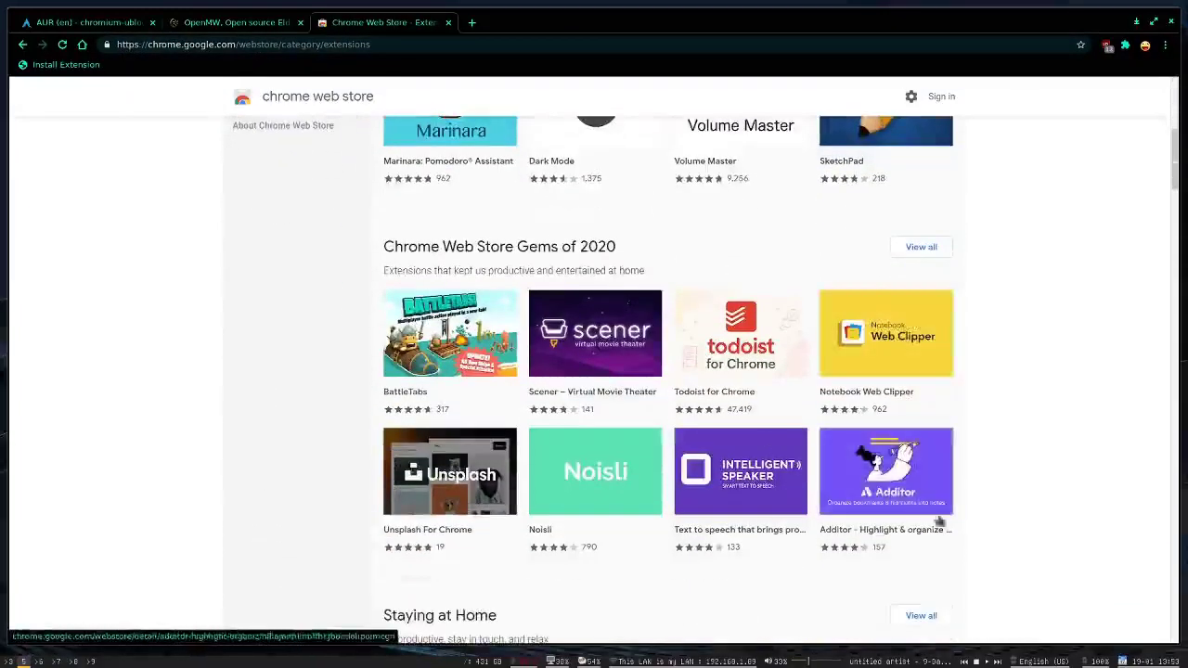
click(740, 339)
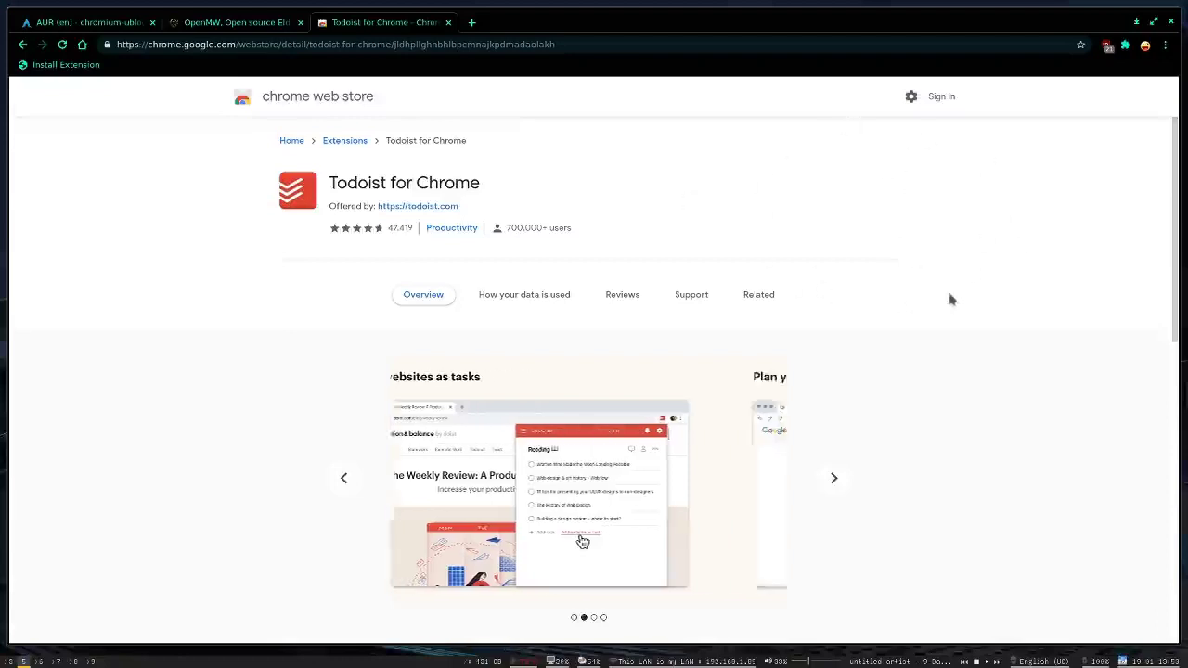
- Check the ad blocker's blocking statistics for the Todoist for Chrome page and read through the extension's overview
click(1107, 46)
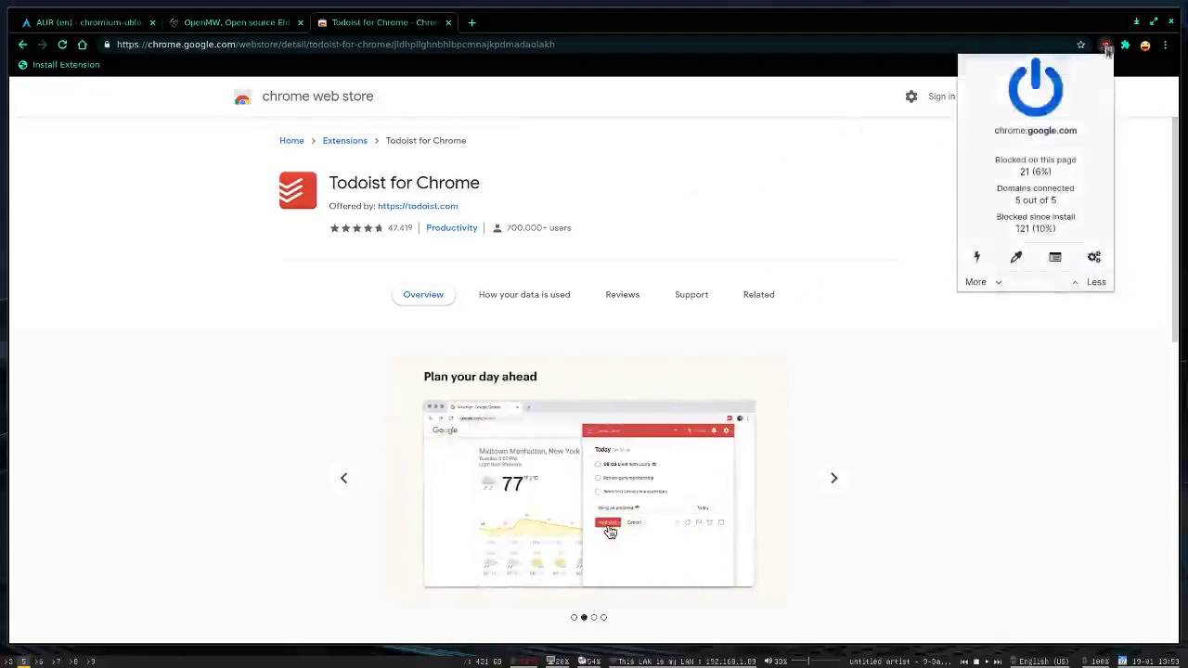
click(1106, 46)
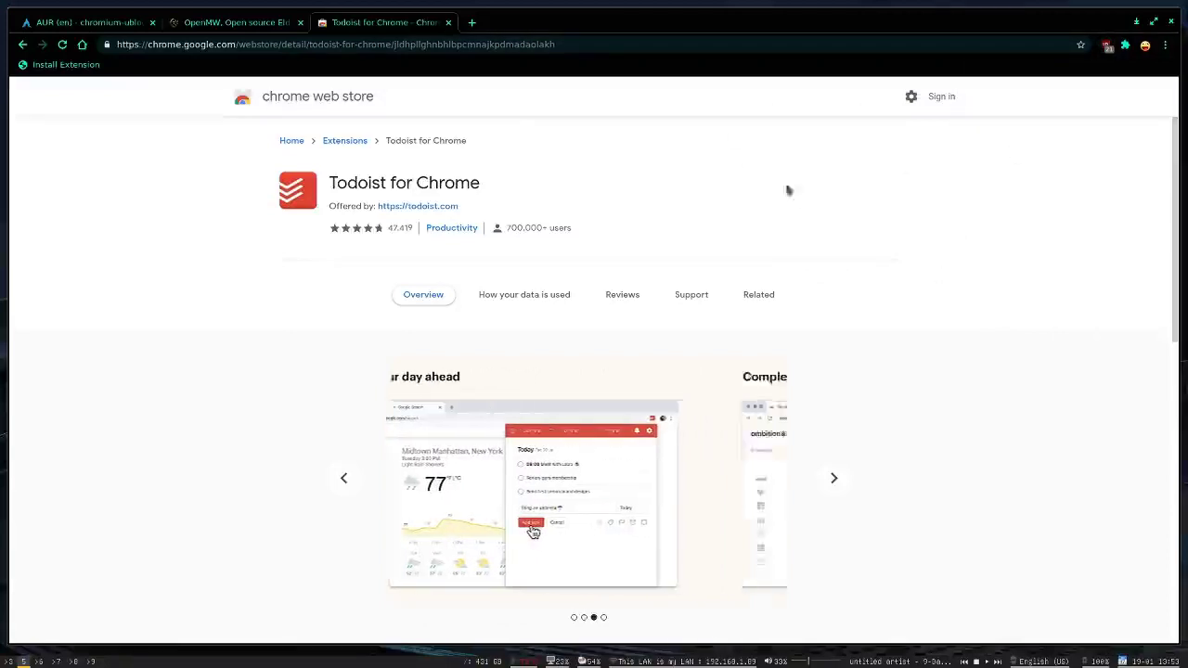
scroll(910, 220, down, 5)
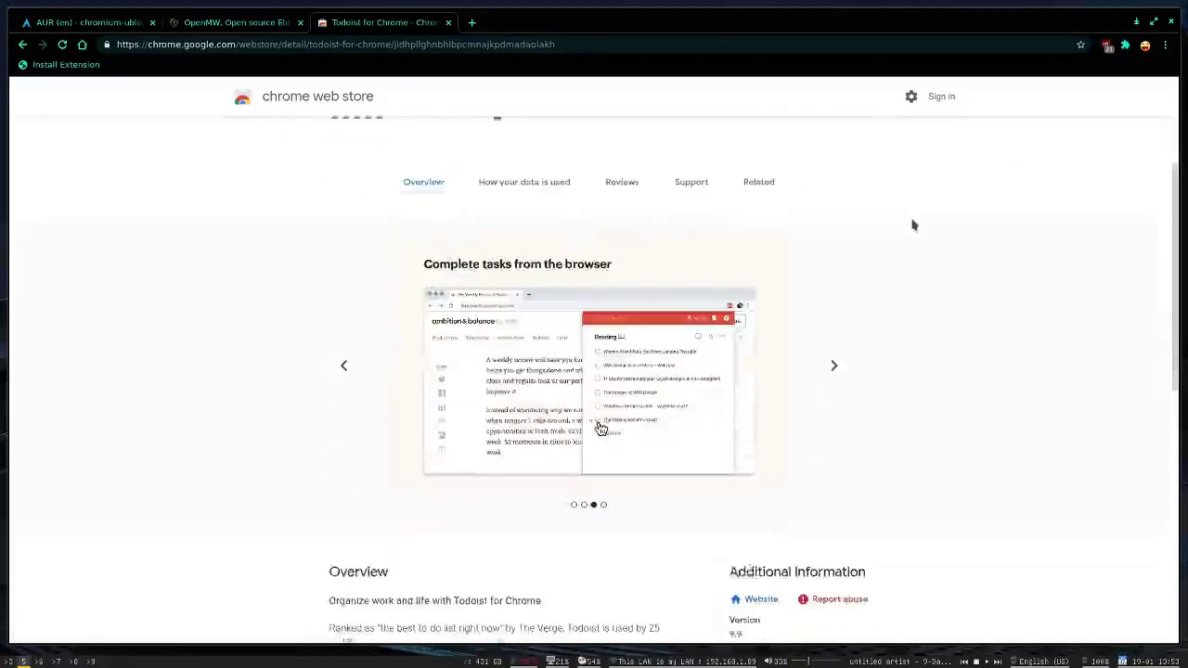
scroll(893, 204, down, 3)
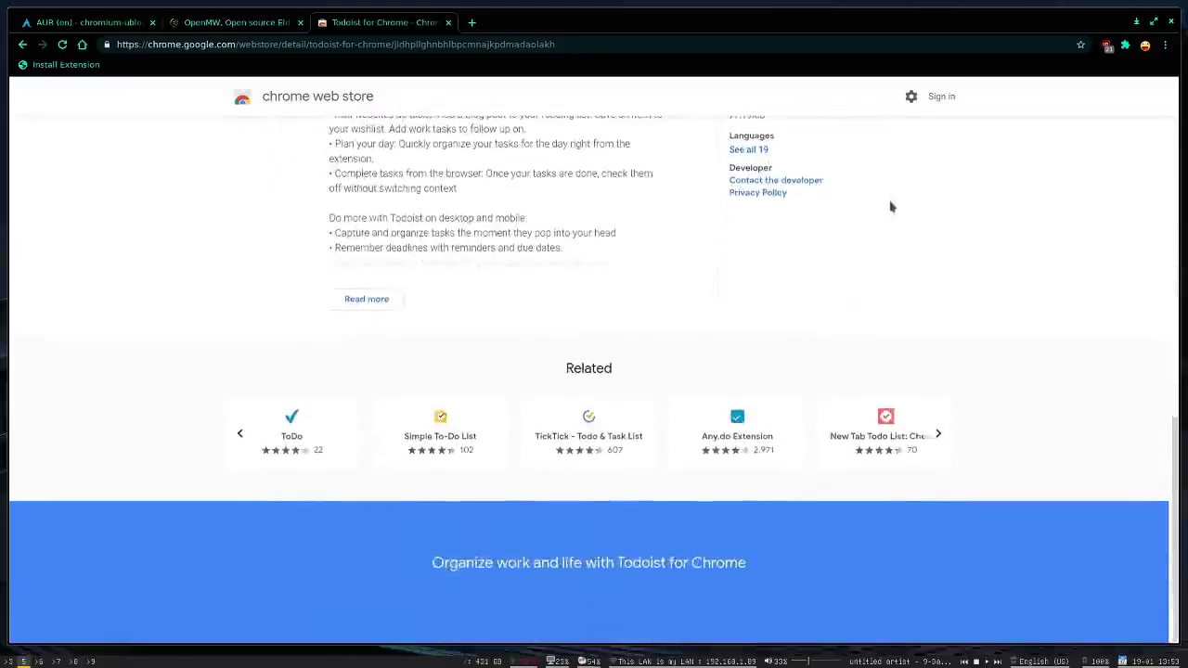
scroll(817, 269, up, 2)
scroll(810, 282, up, 3)
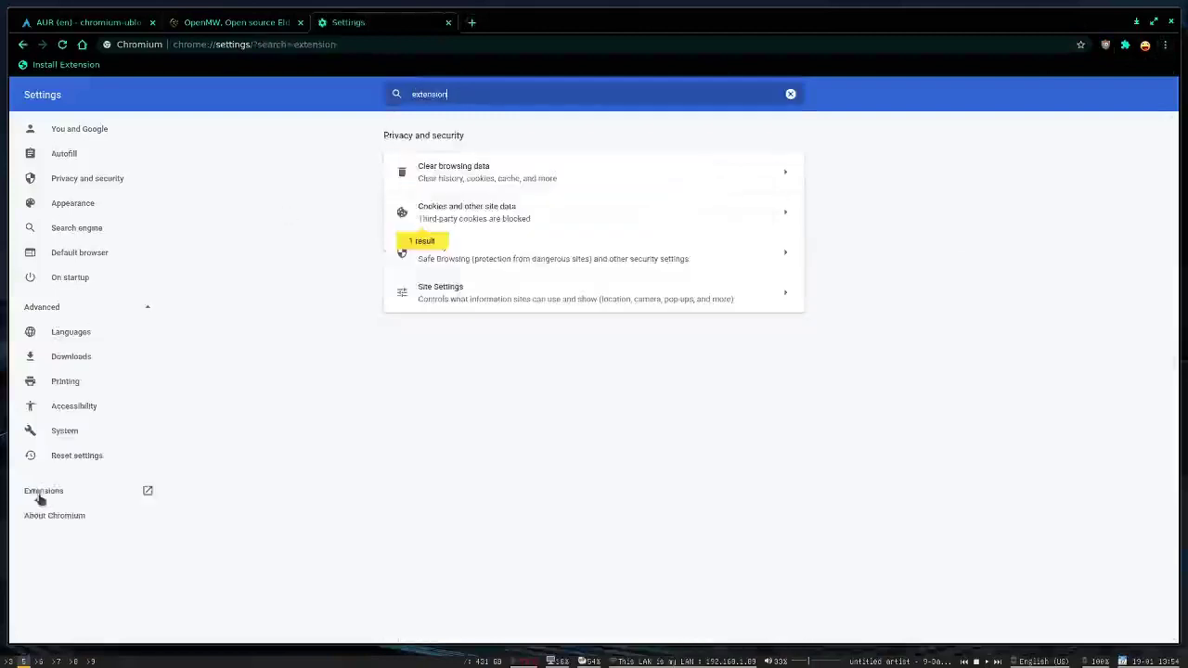
- Open the browser's Extensions page from the settings and return to the Settings tab
click(40, 496)
click(385, 20)
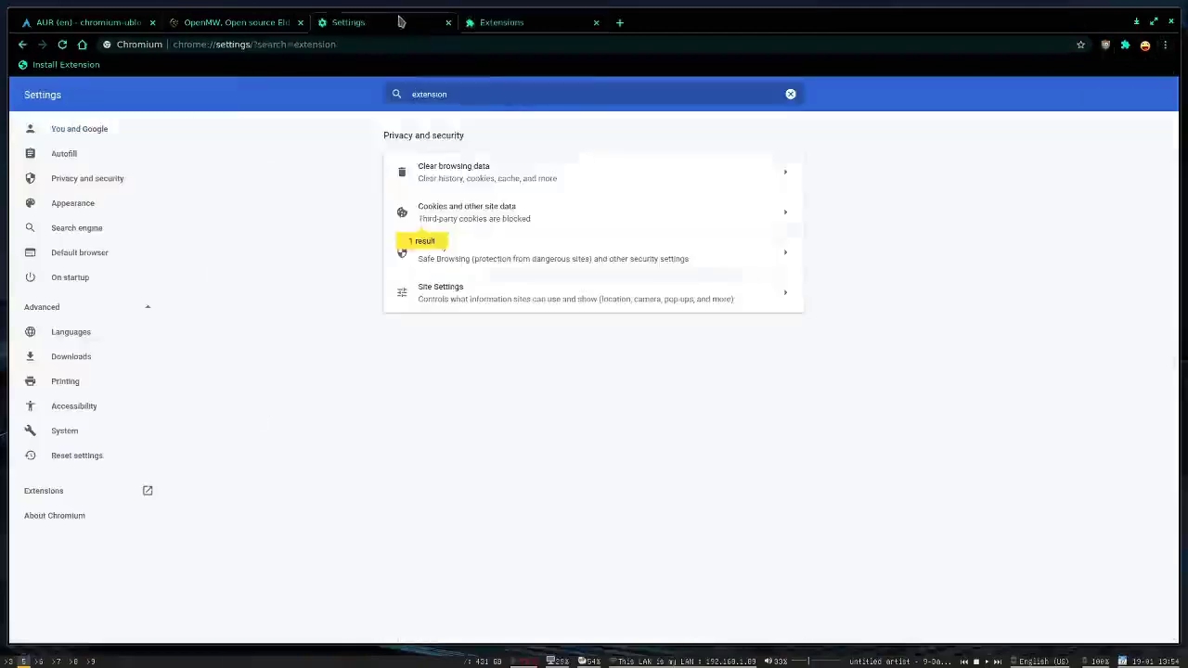
- Close the Settings tab, then check the navigation menu of the Extensions page and dismiss it
click(448, 22)
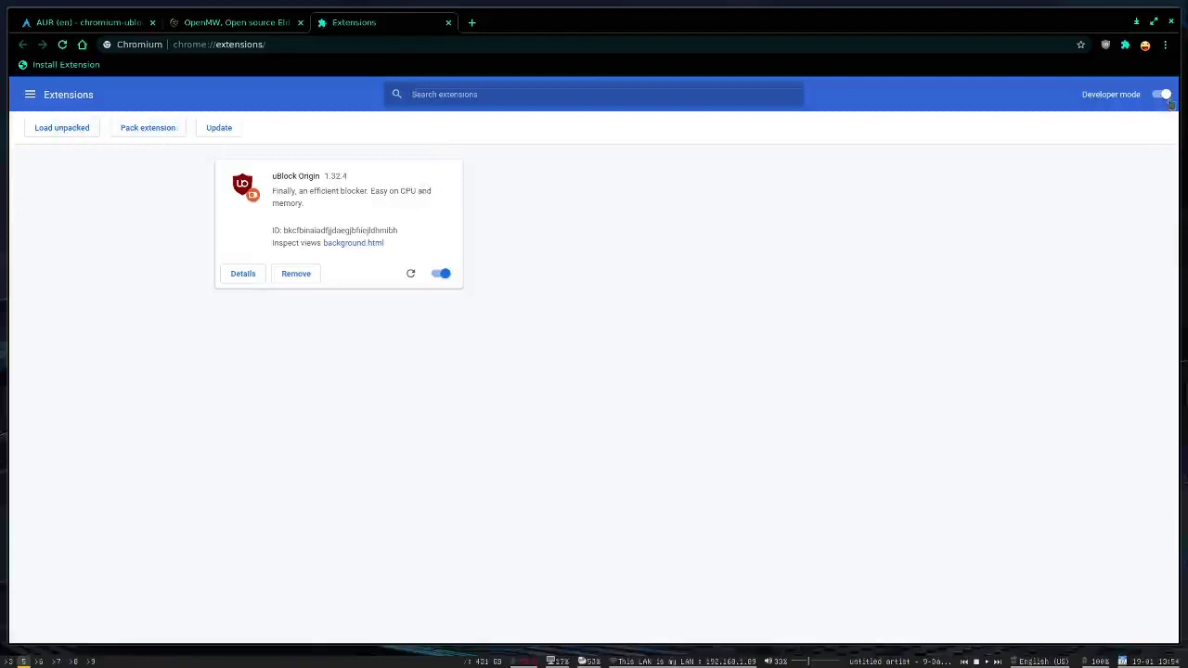
click(29, 93)
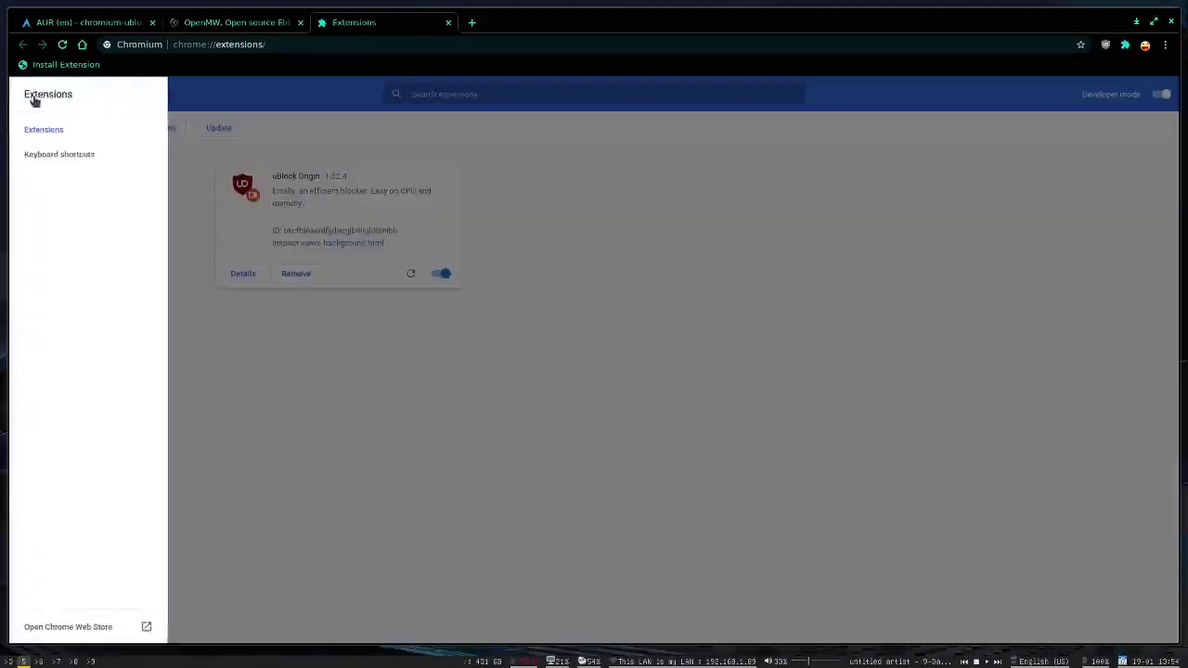
click(206, 272)
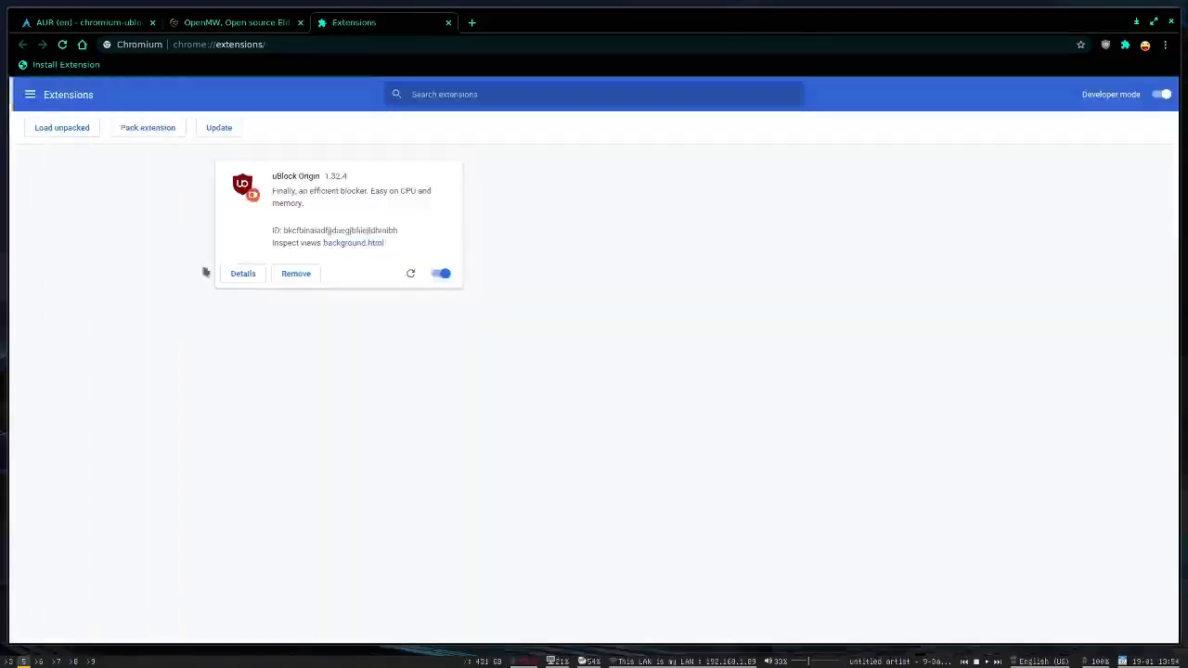
- Switch to the AUR page of the chromium-ublock-origin package and view its PKGBUILD
click(83, 28)
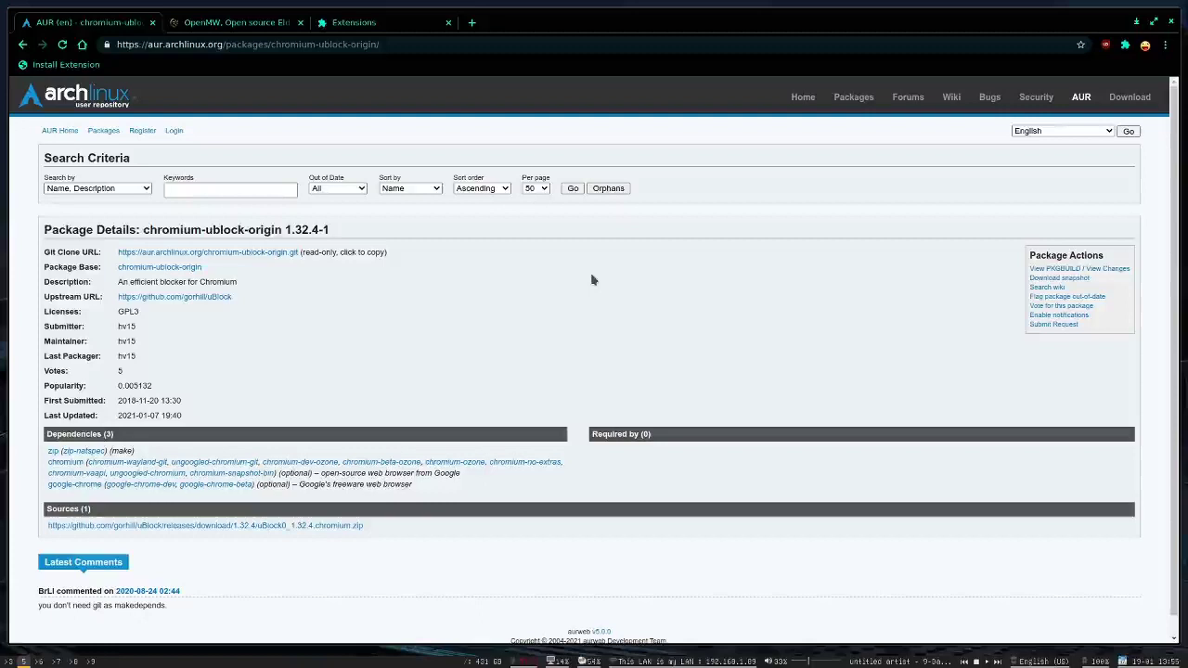
click(1055, 270)
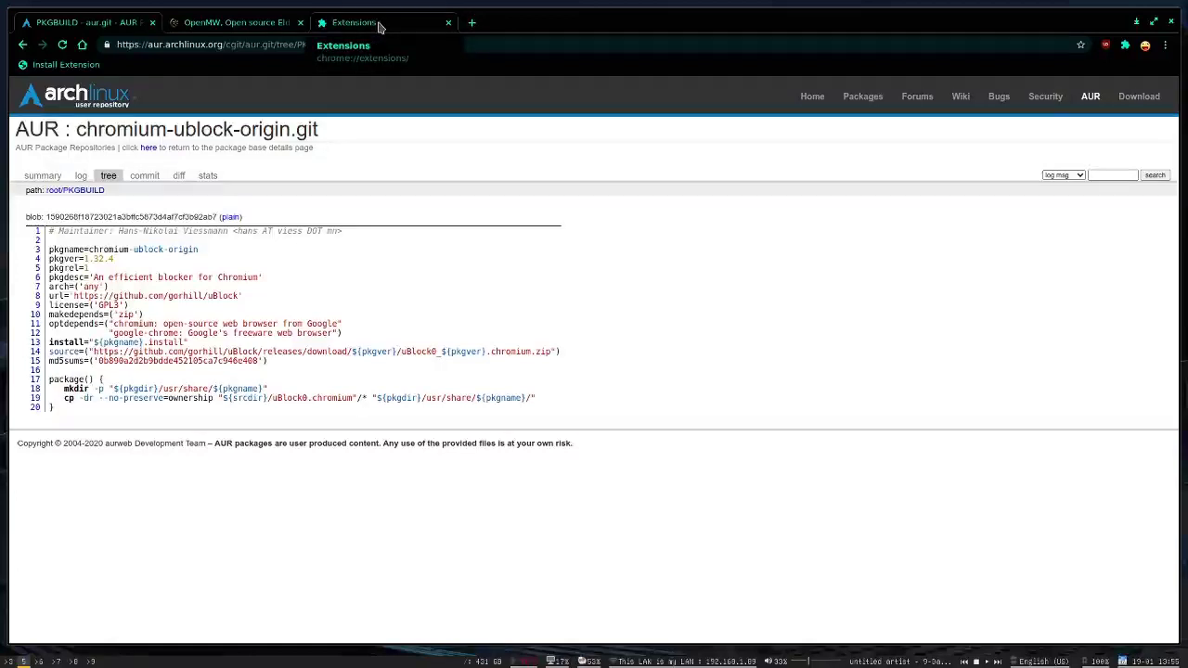
- Return to the Extensions tab and load youtube.com in it
click(378, 26)
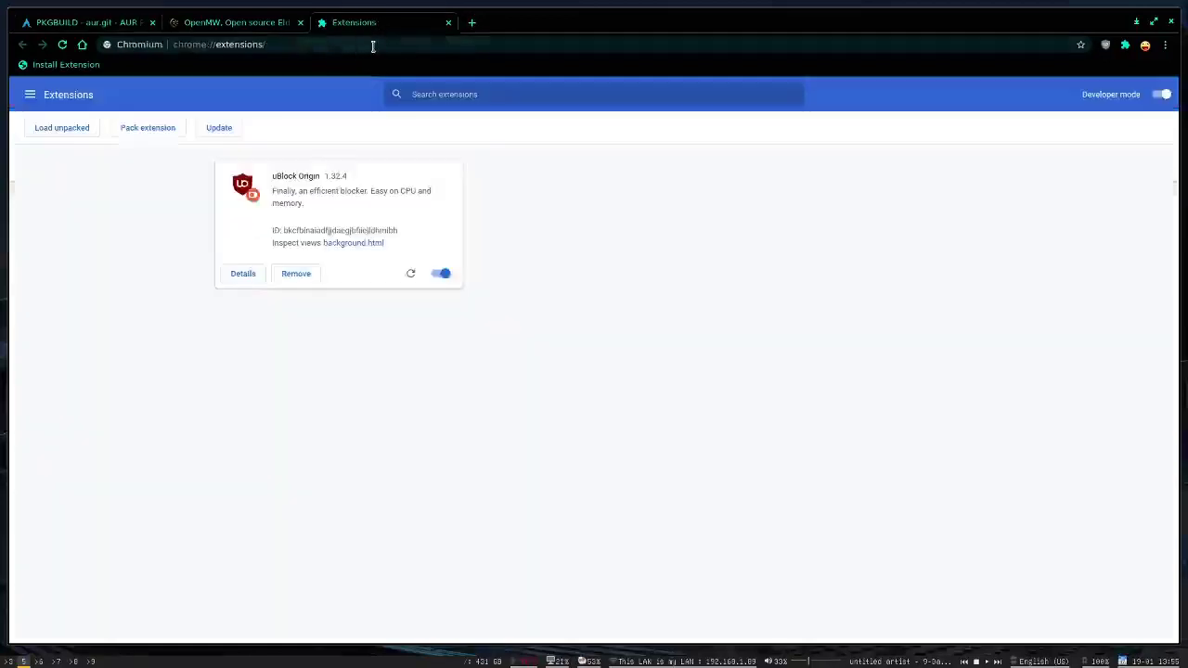
click(372, 46)
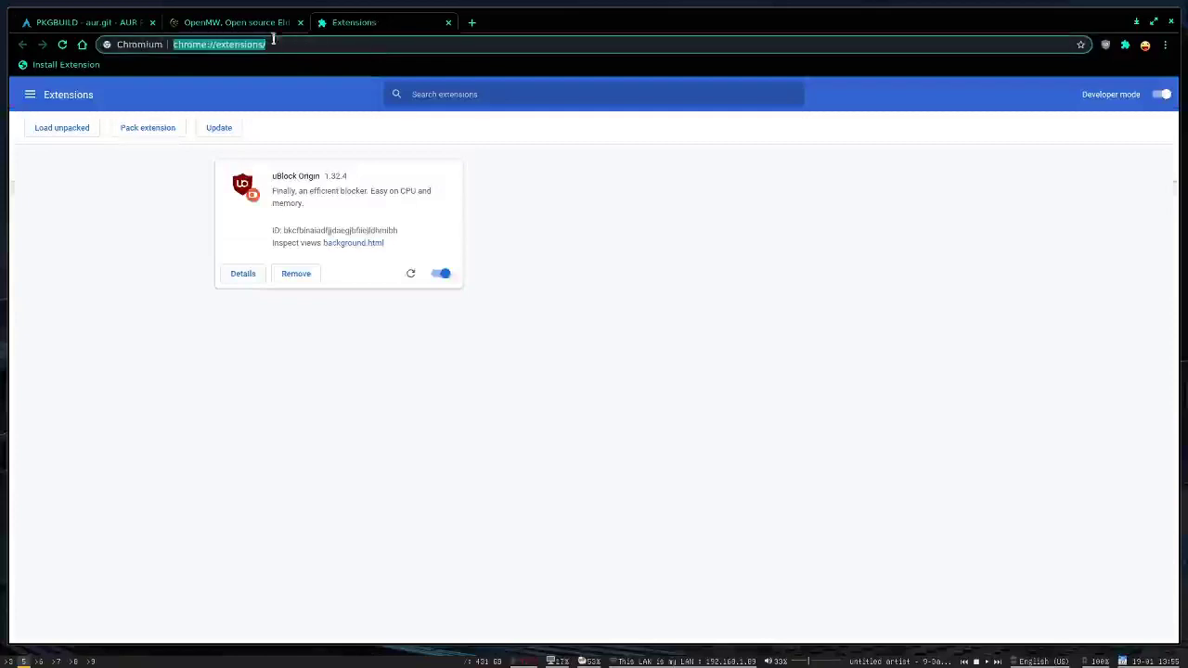
text(you)
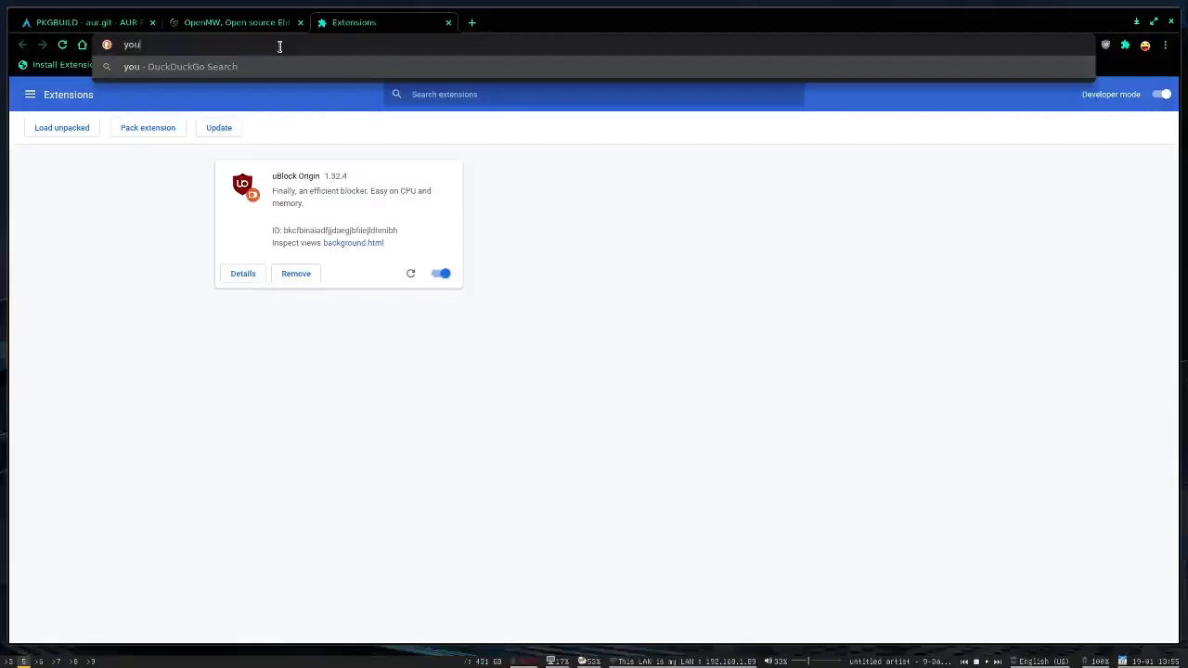
text(tube)
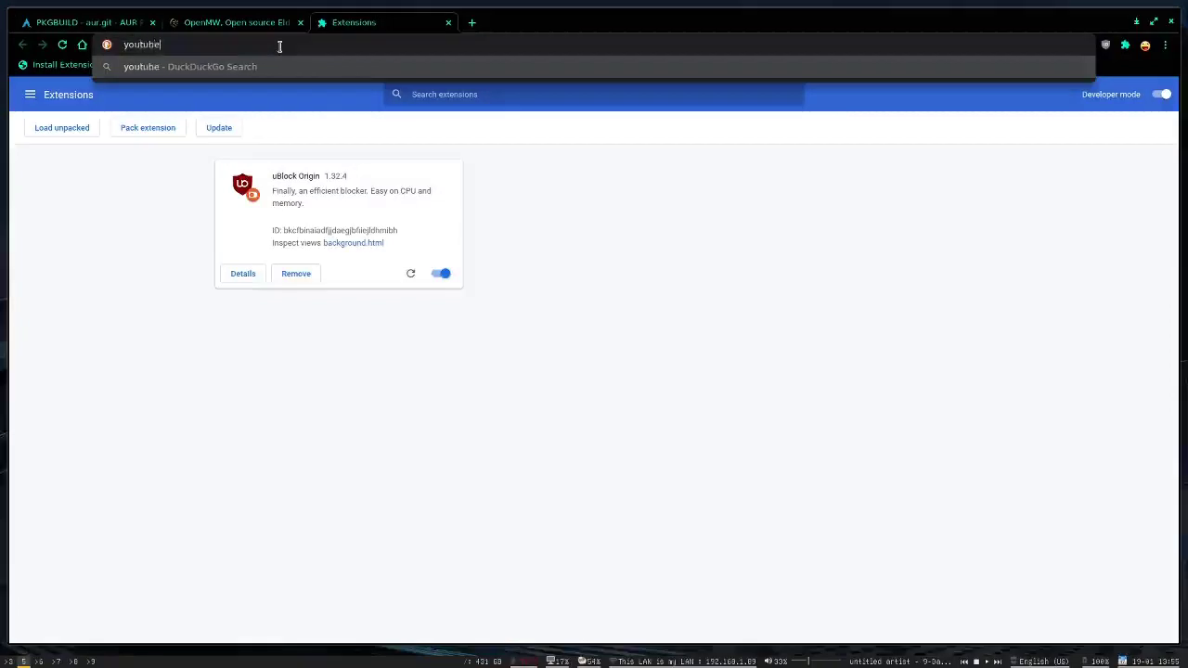
text(.com)
key(Return)
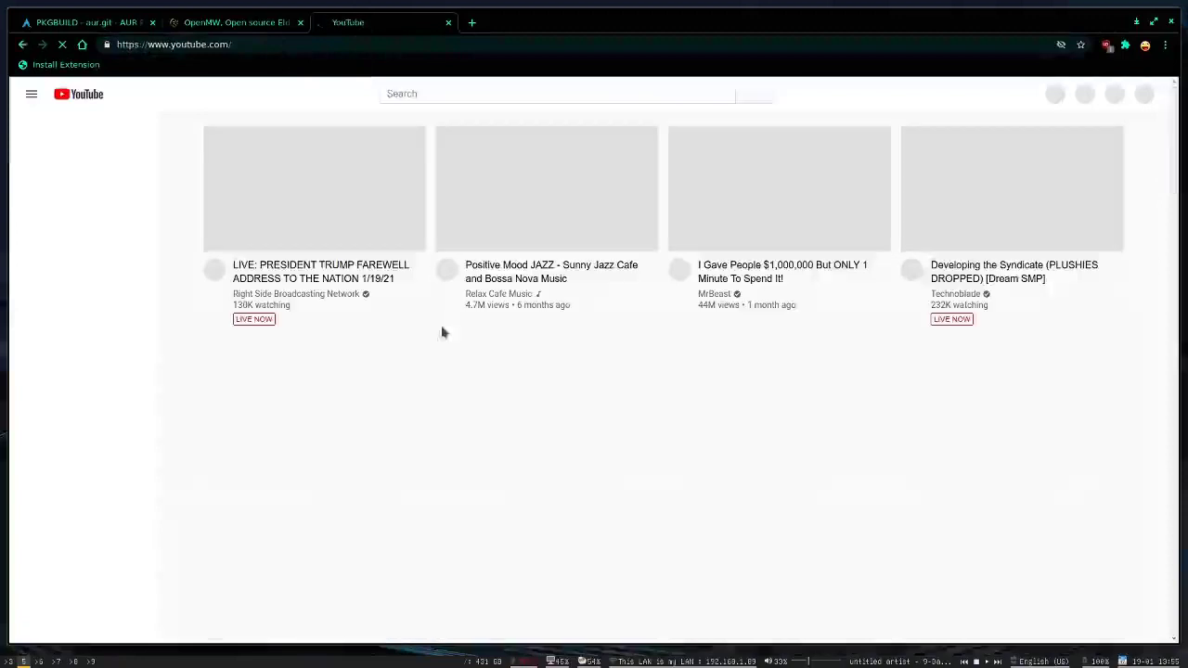
- Examine the YouTube home feed for advertisements among the recommended videos
scroll(442, 375, down, 2)
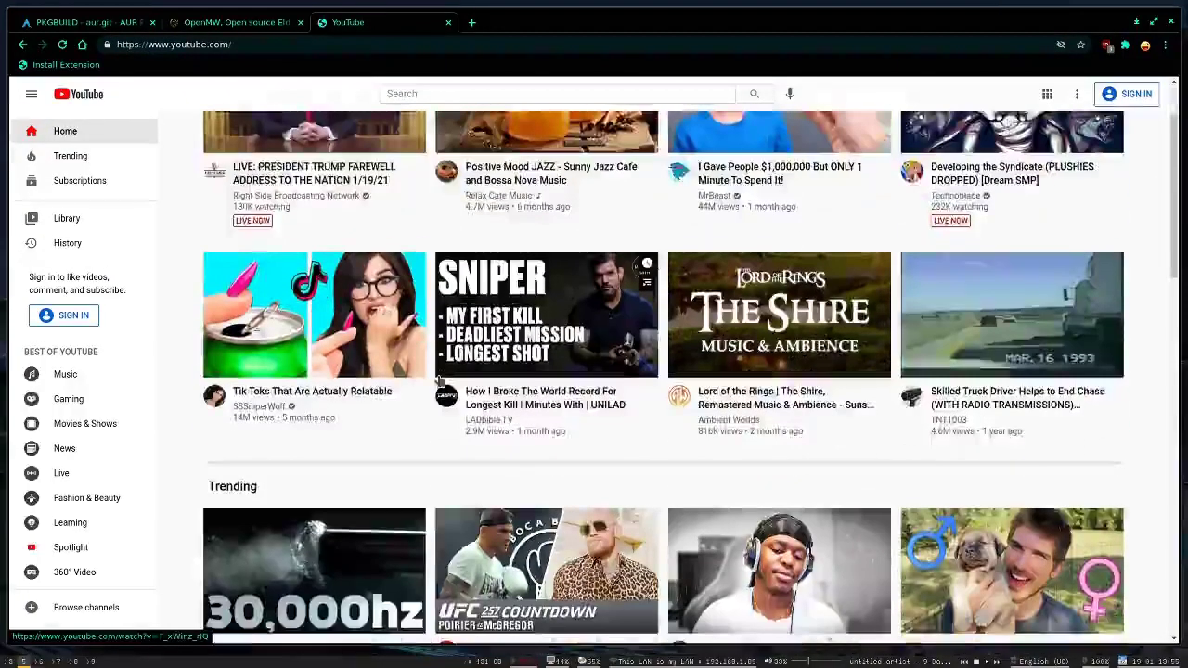
scroll(441, 380, down, 15)
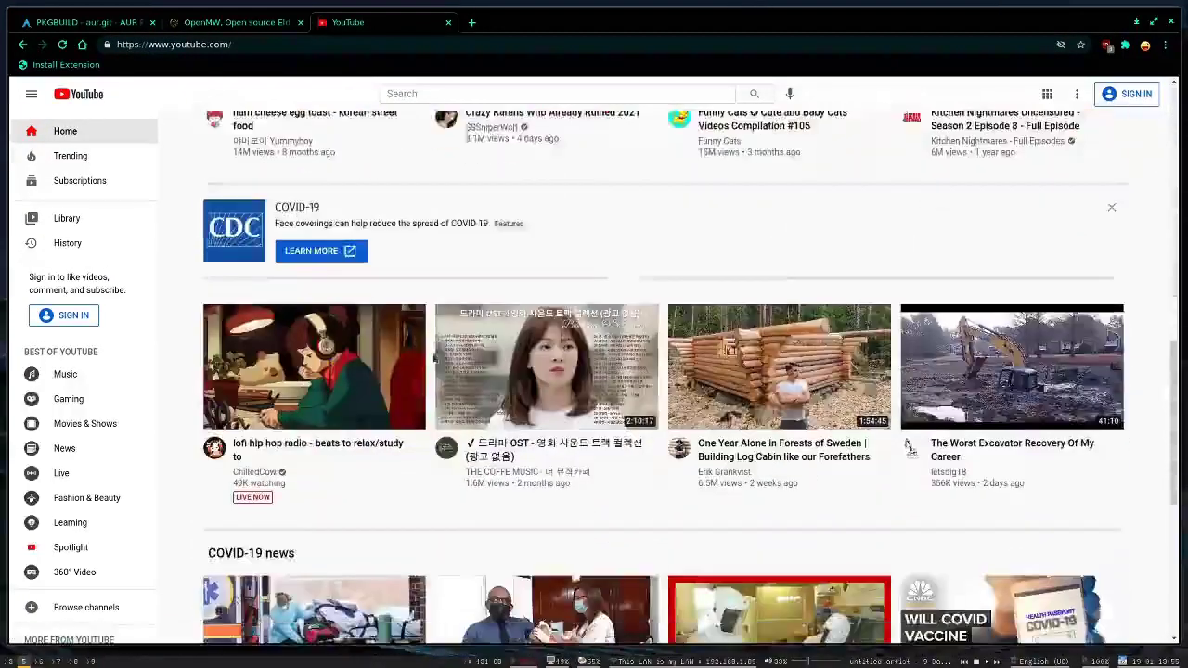
scroll(435, 357, down, 8)
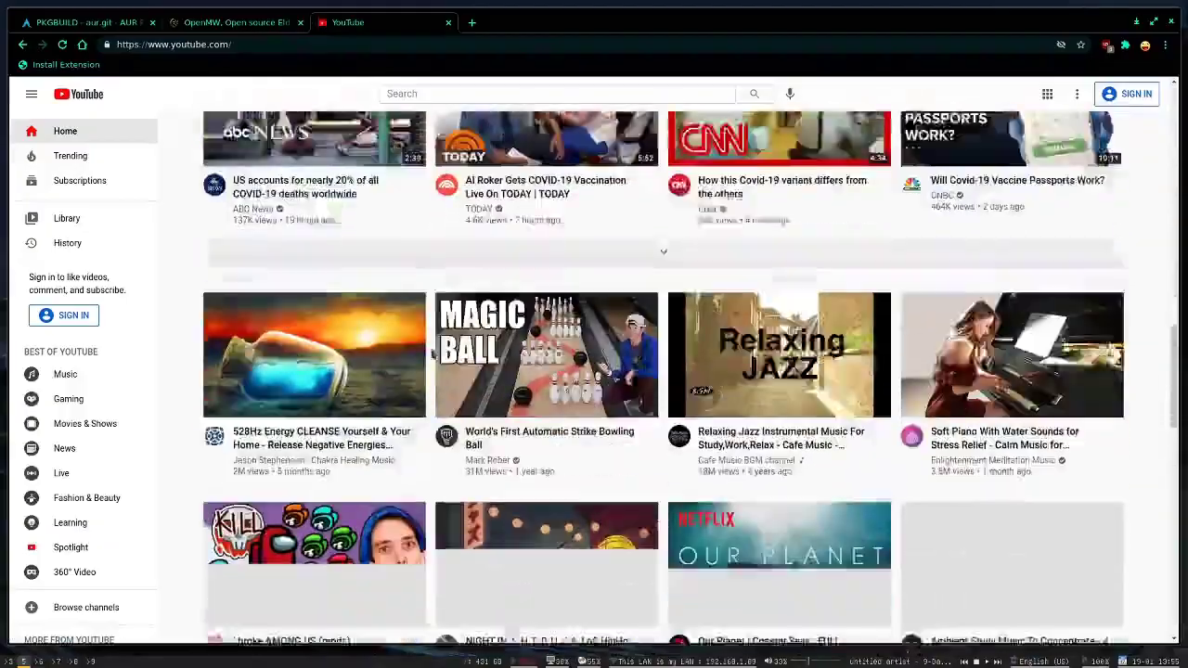
scroll(431, 351, down, 10)
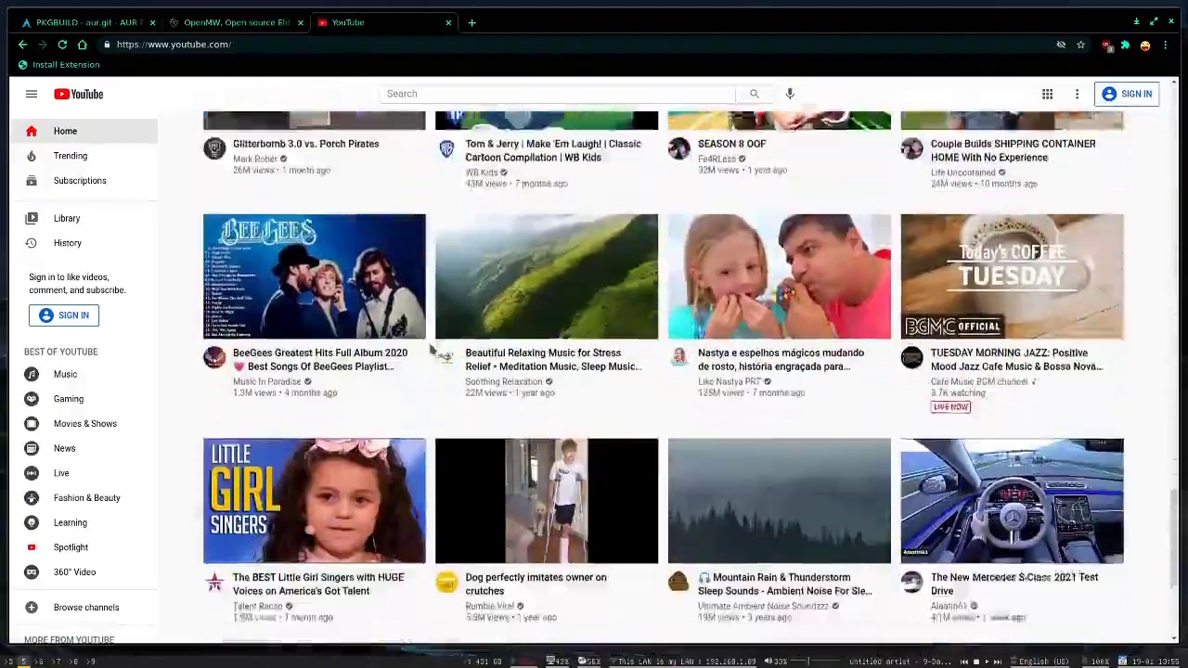
scroll(432, 351, down, 5)
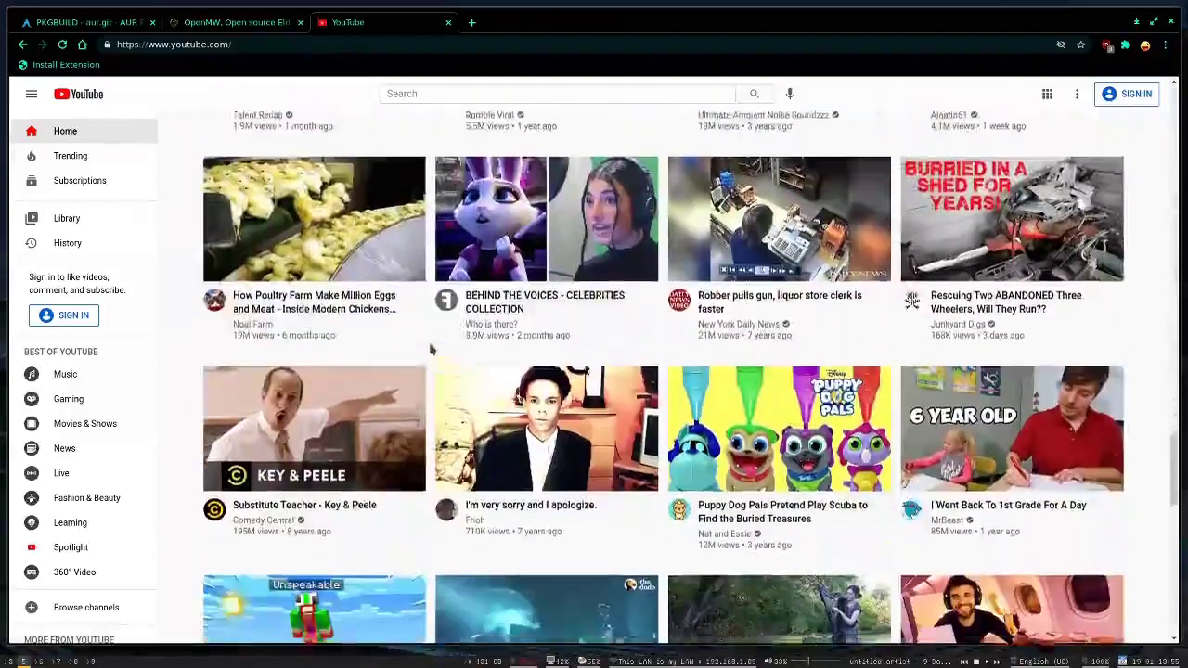
scroll(432, 350, down, 3)
scroll(430, 347, up, 3)
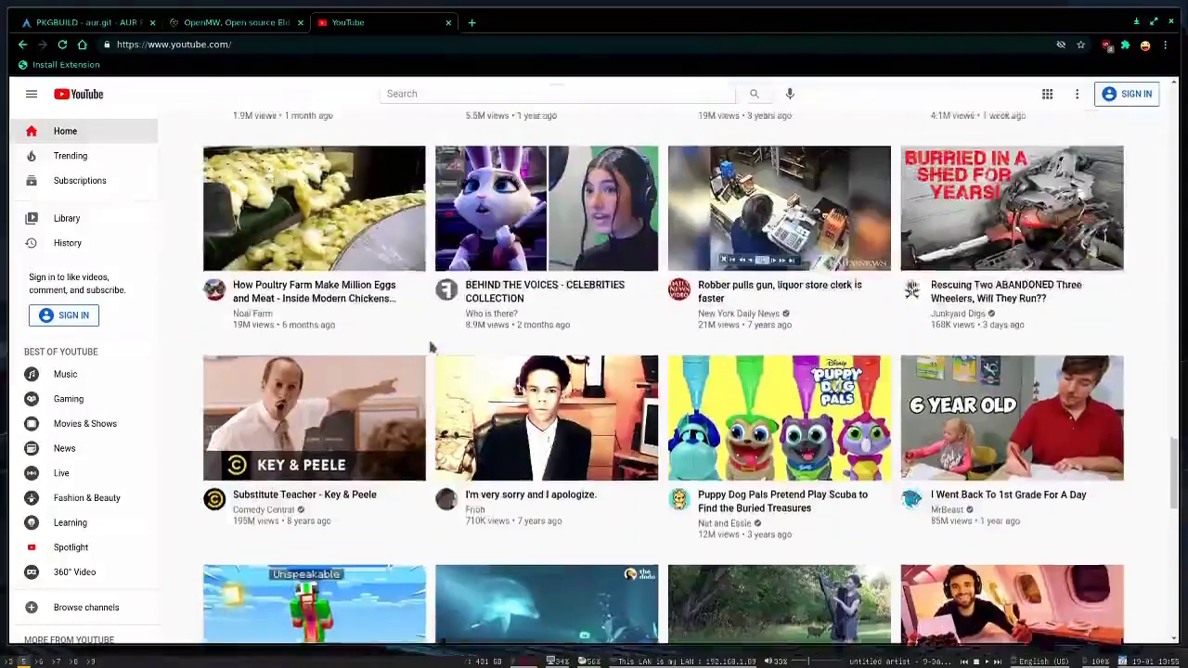
scroll(430, 347, up, 2)
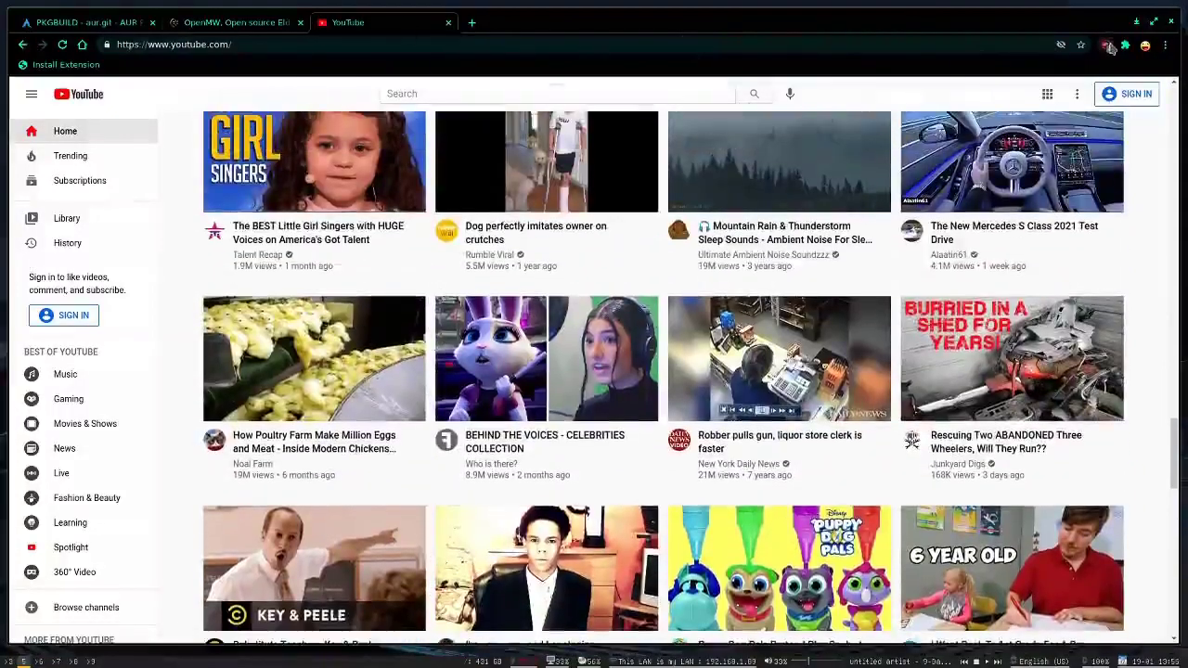
- Check the ad blocker's blocking statistics for YouTube, then close the YouTube and PKGBUILD tabs
click(1105, 45)
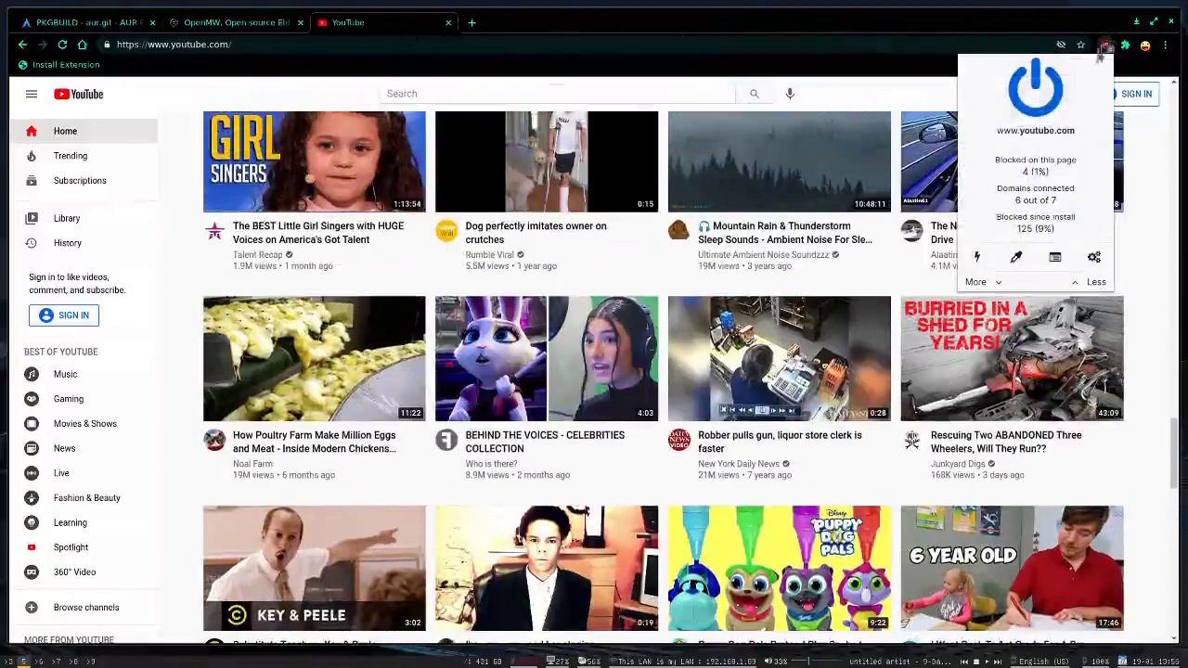
click(1106, 45)
click(449, 22)
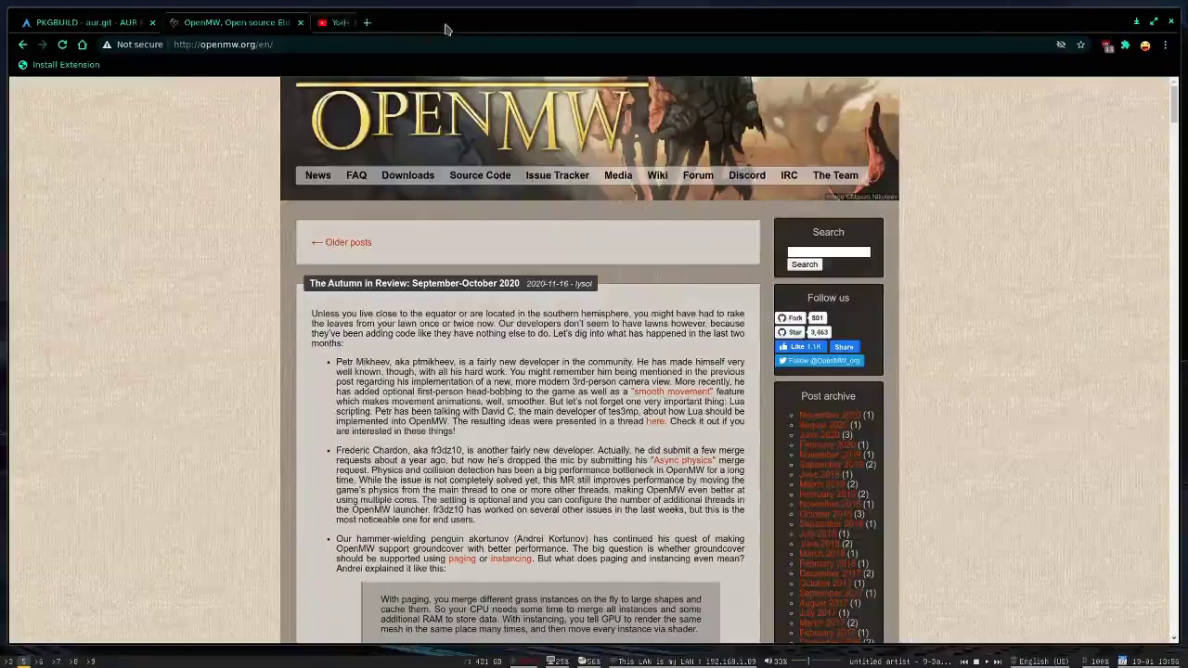
click(153, 23)
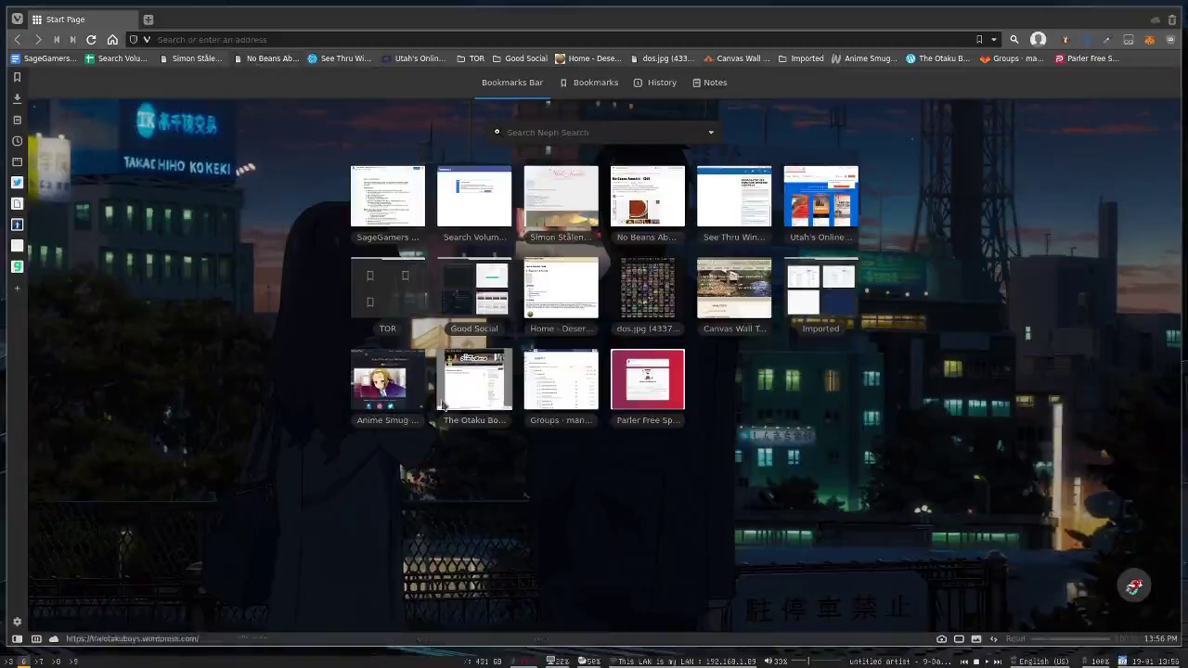
- Switch to Vivaldi, open its settings and review the Appearance, Themes, Start Page, Tabs and Panel options
mouse_move(442, 403)
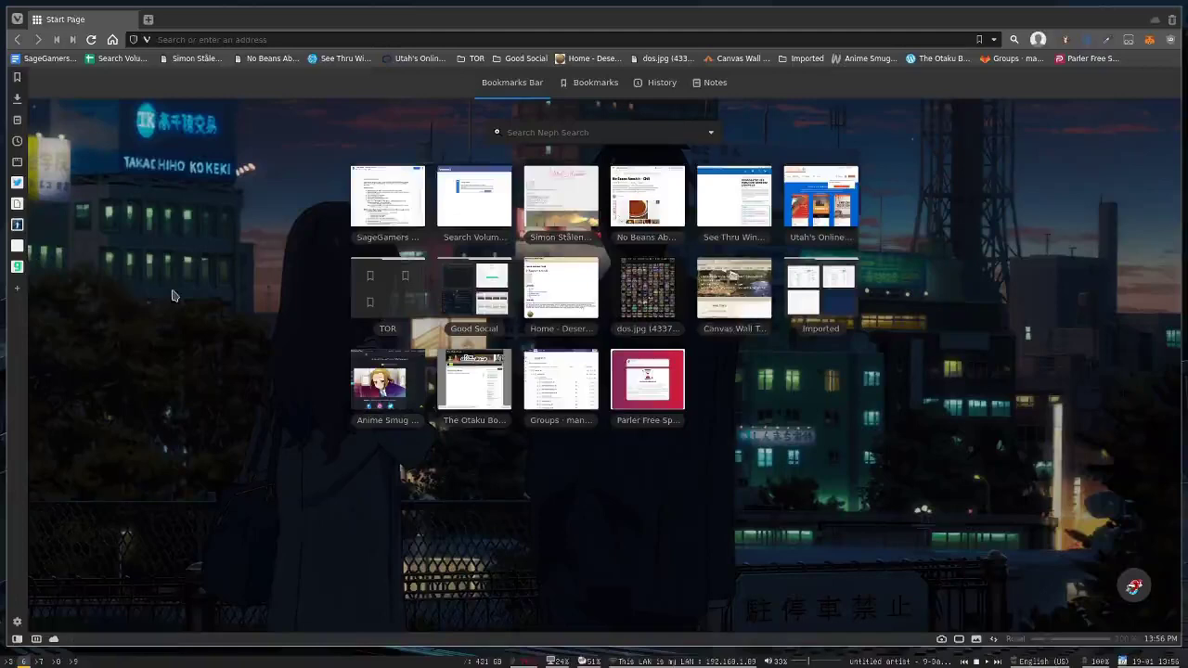
key(ctrl+F12)
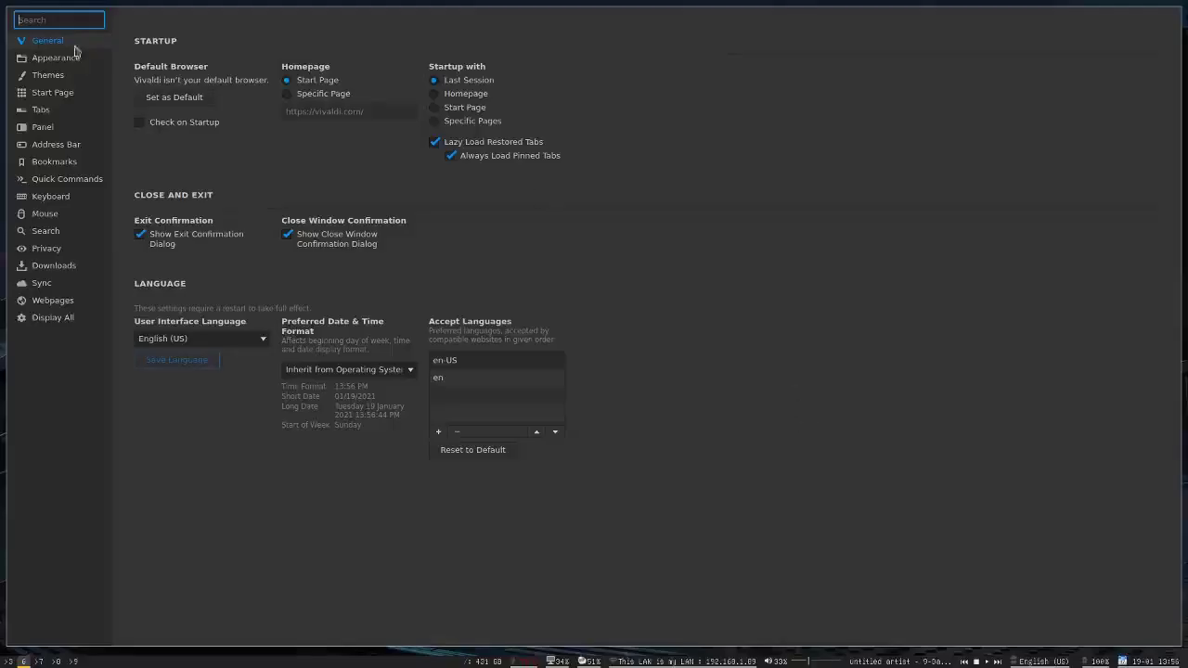
click(61, 61)
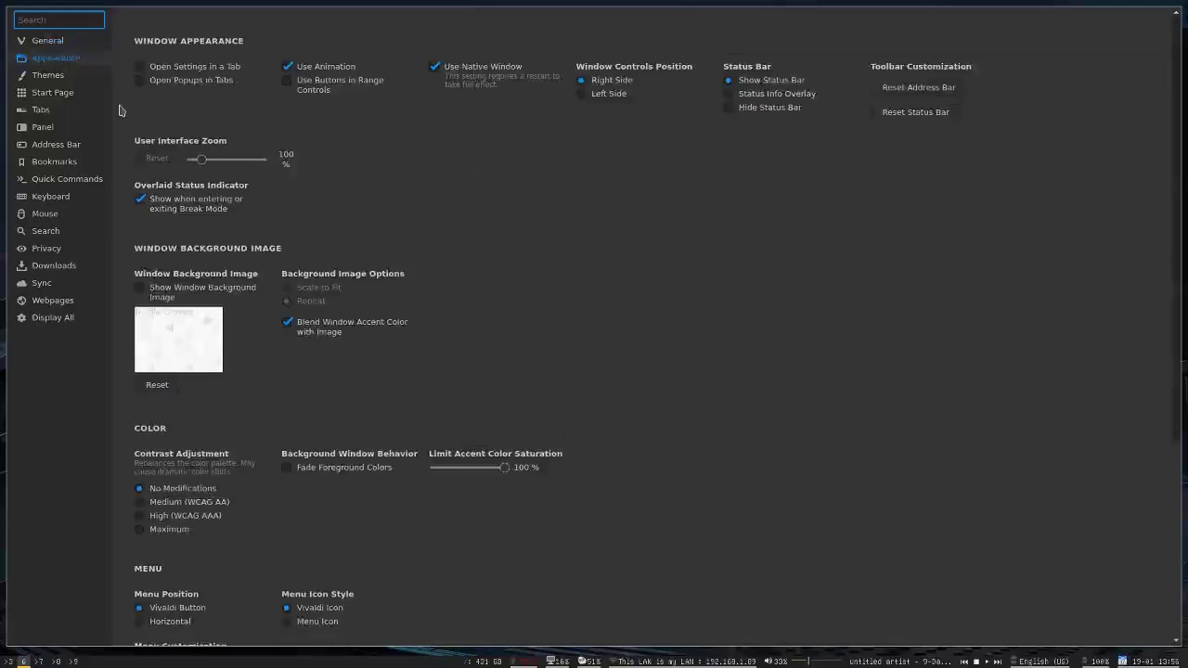
click(56, 76)
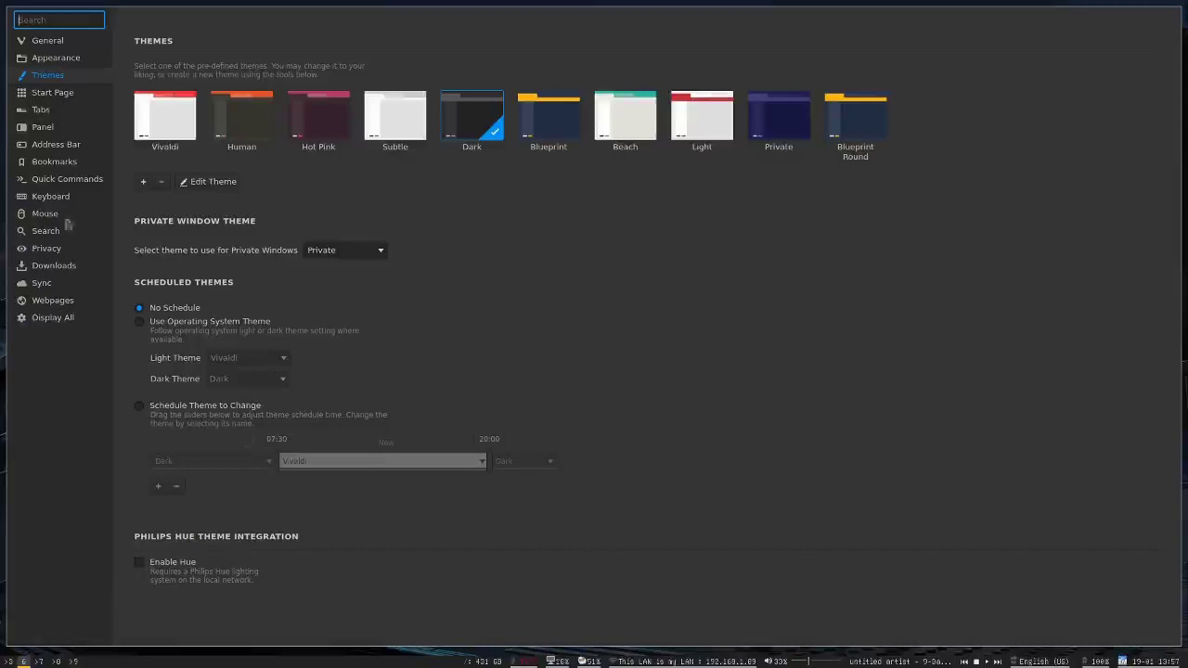
click(54, 94)
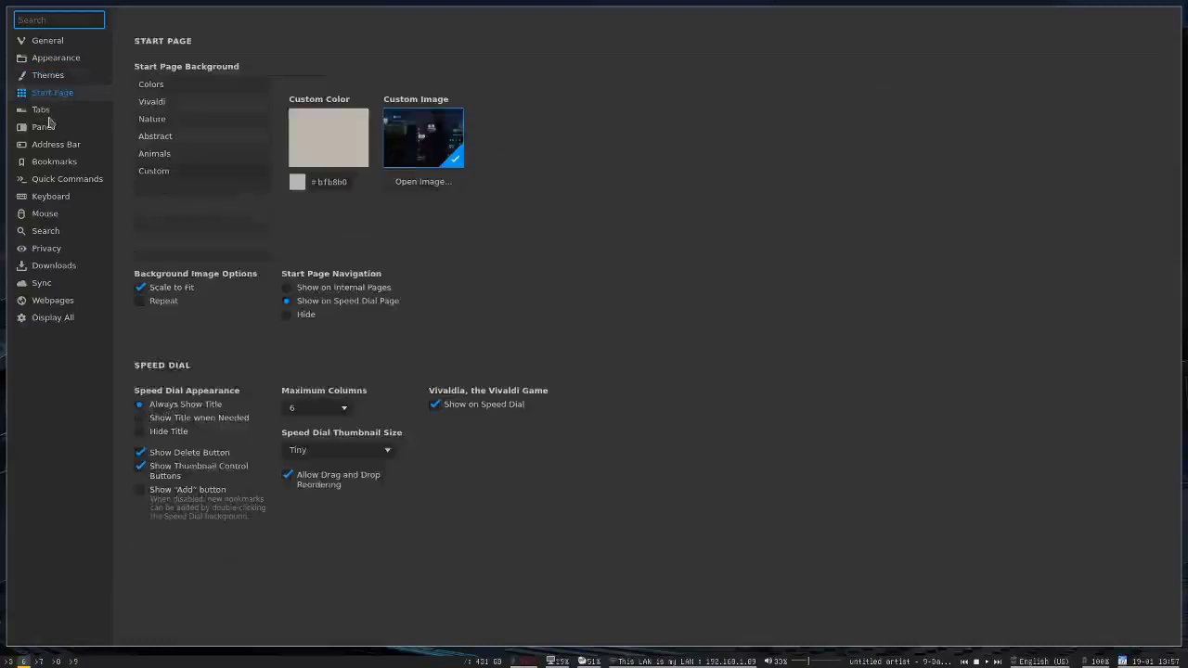
click(48, 113)
click(46, 126)
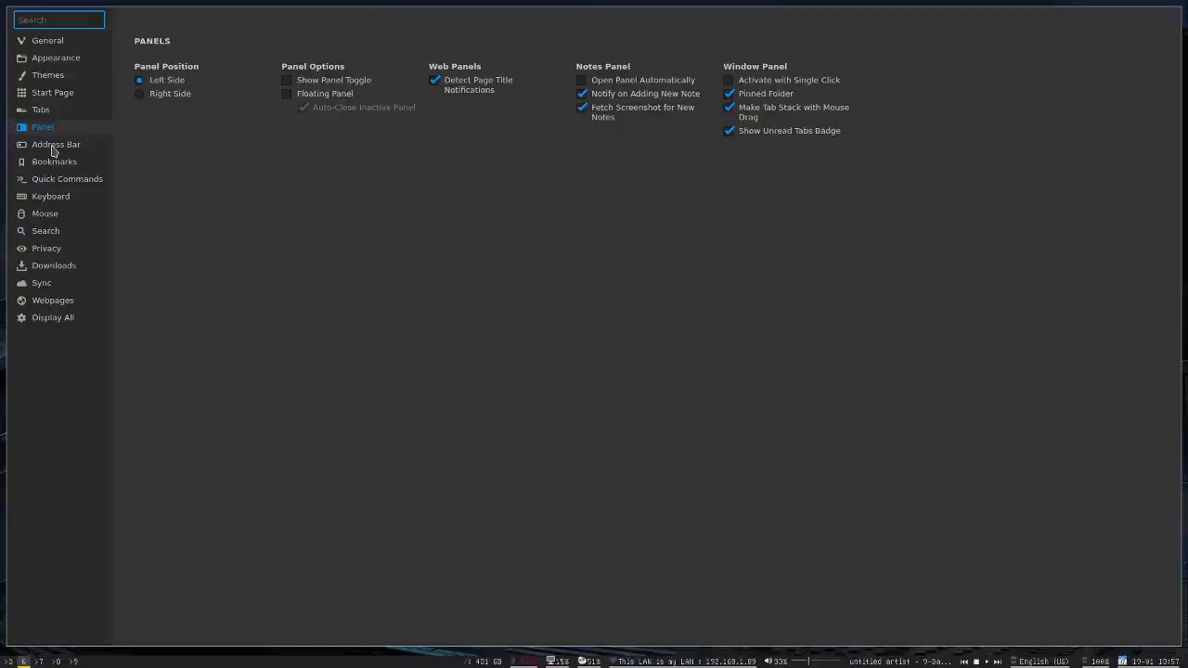
- Review Vivaldi's Address Bar, Bookmarks, Quick Commands, Keyboard and Mouse settings
click(54, 146)
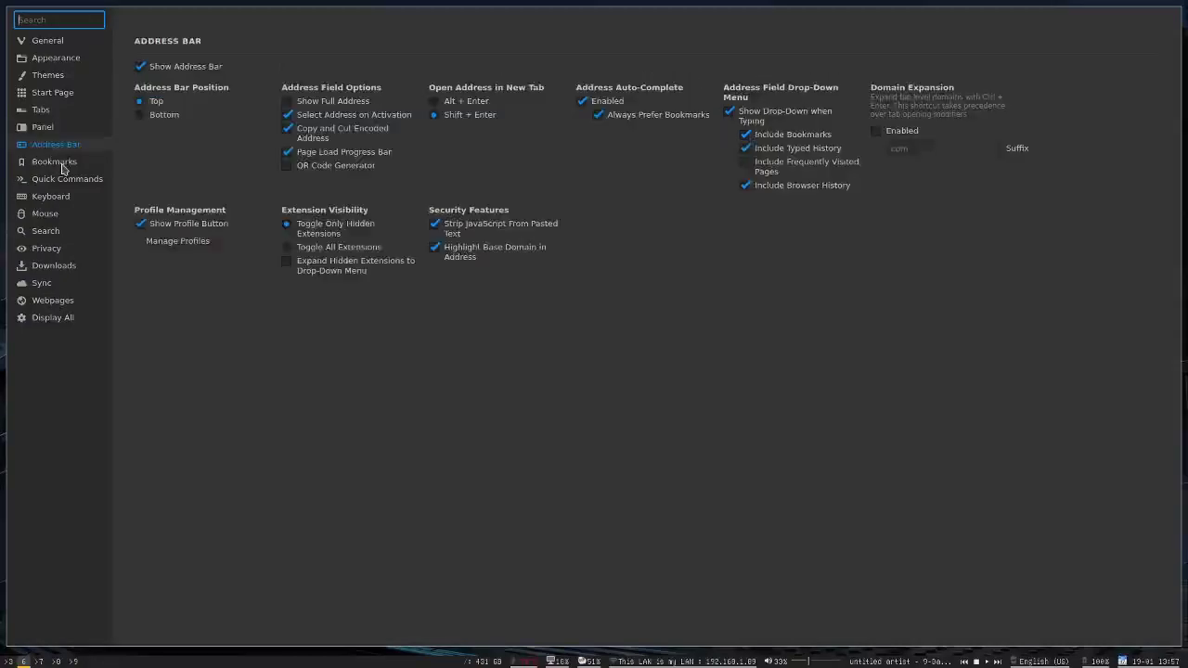
click(62, 165)
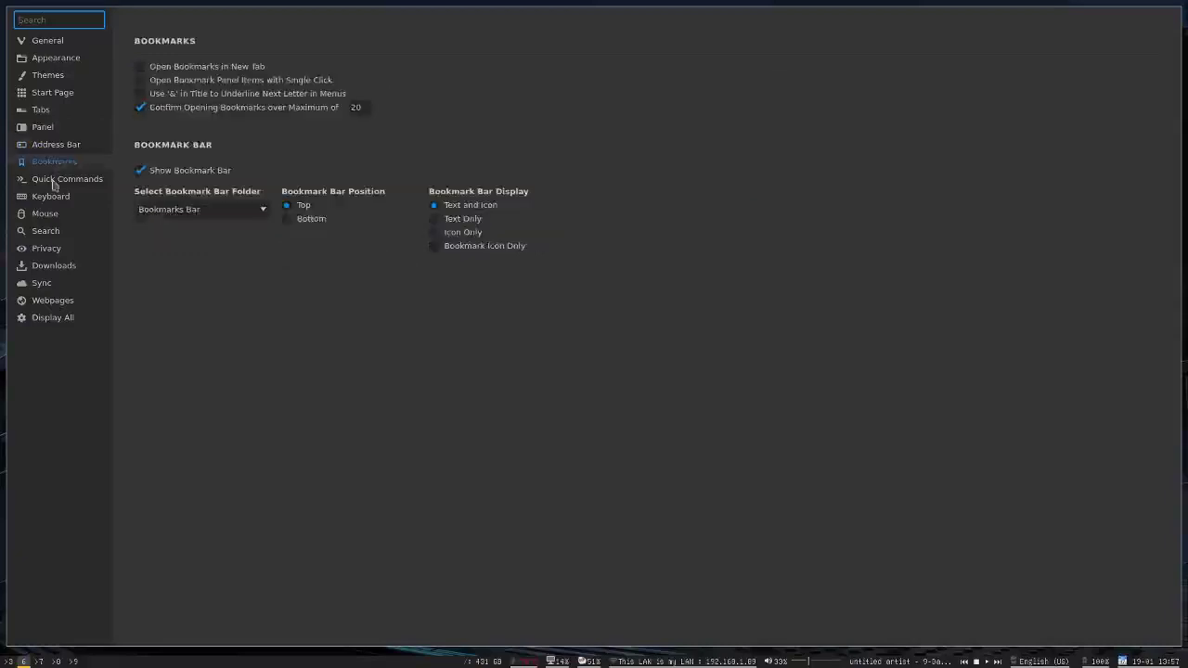
click(56, 180)
click(51, 198)
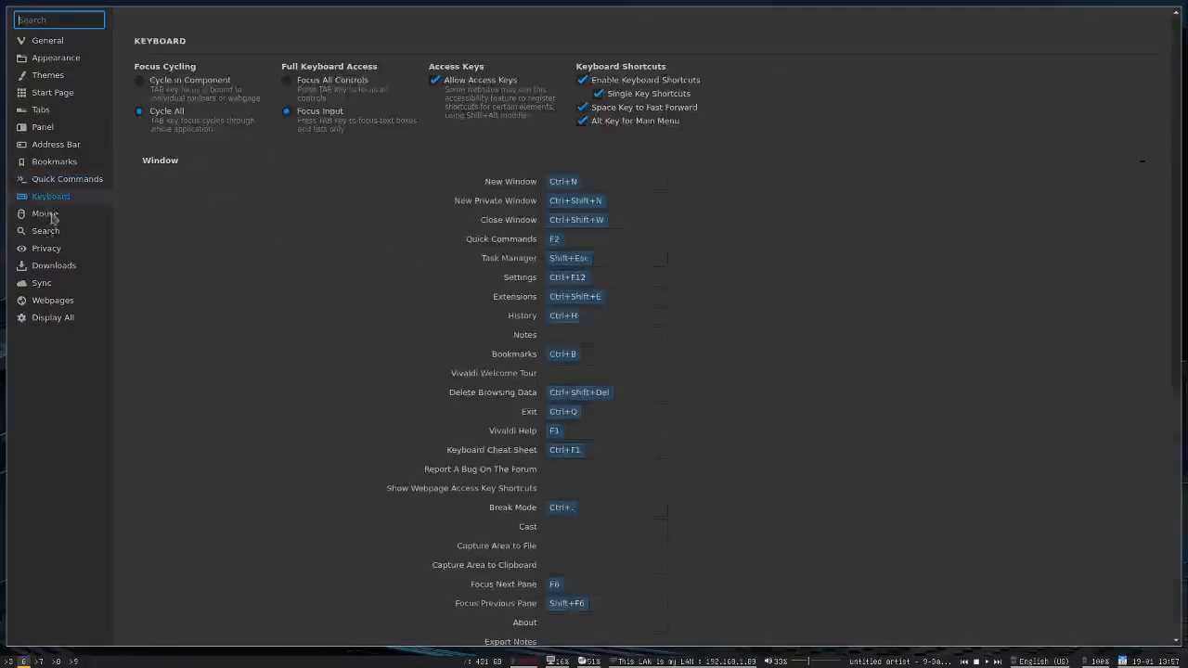
click(50, 215)
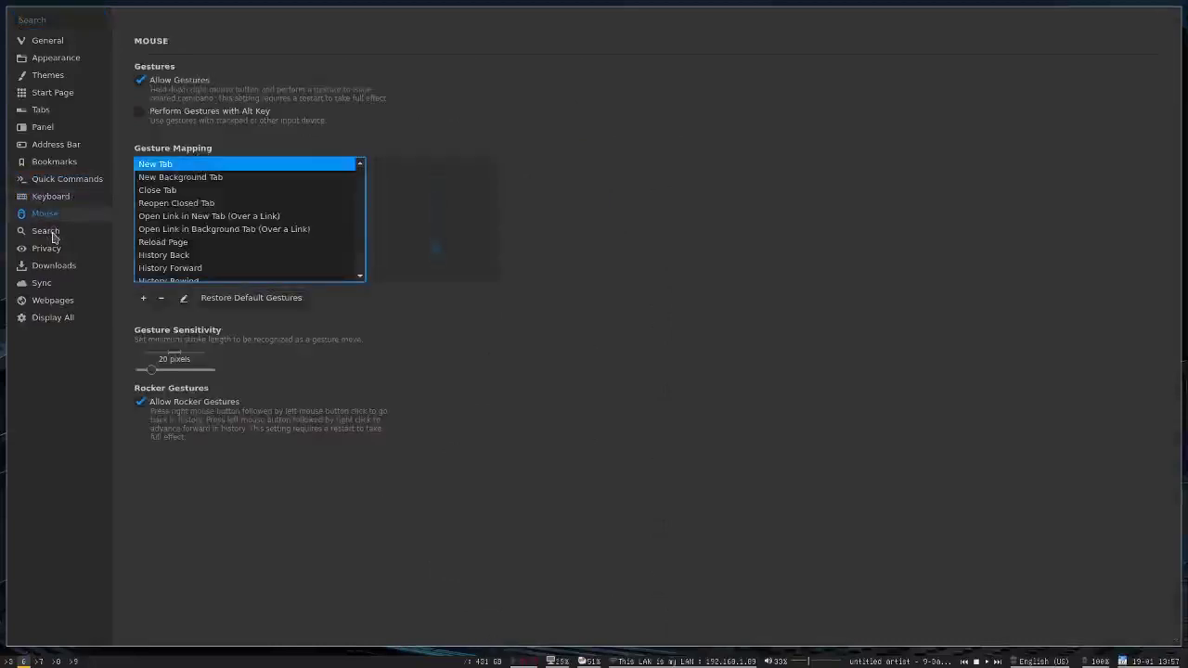
- Open the Search settings and view the details of the Neph Search engine
click(48, 234)
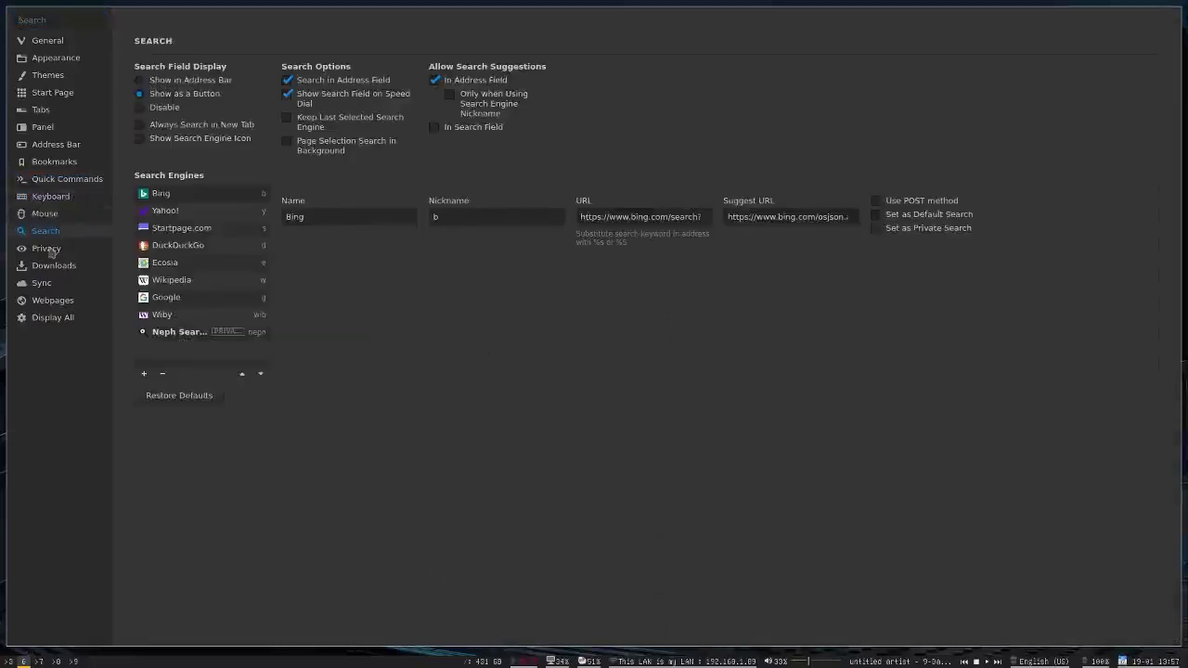
click(191, 336)
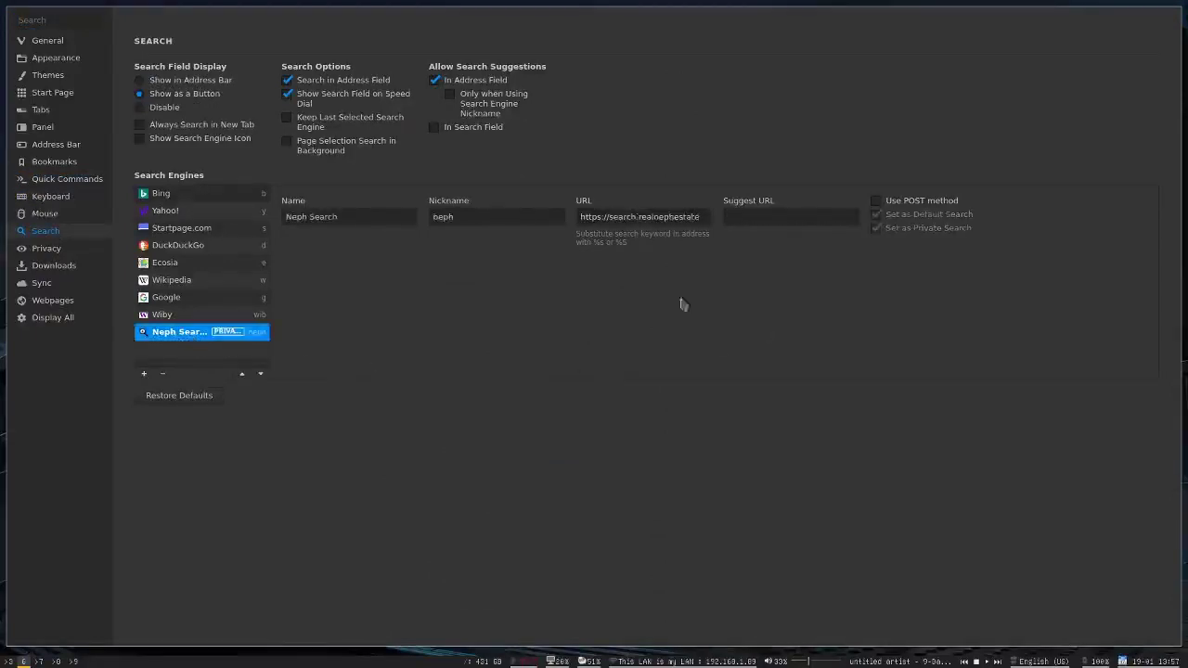
- Add a blank search engine entry to the list and remove it again
click(143, 373)
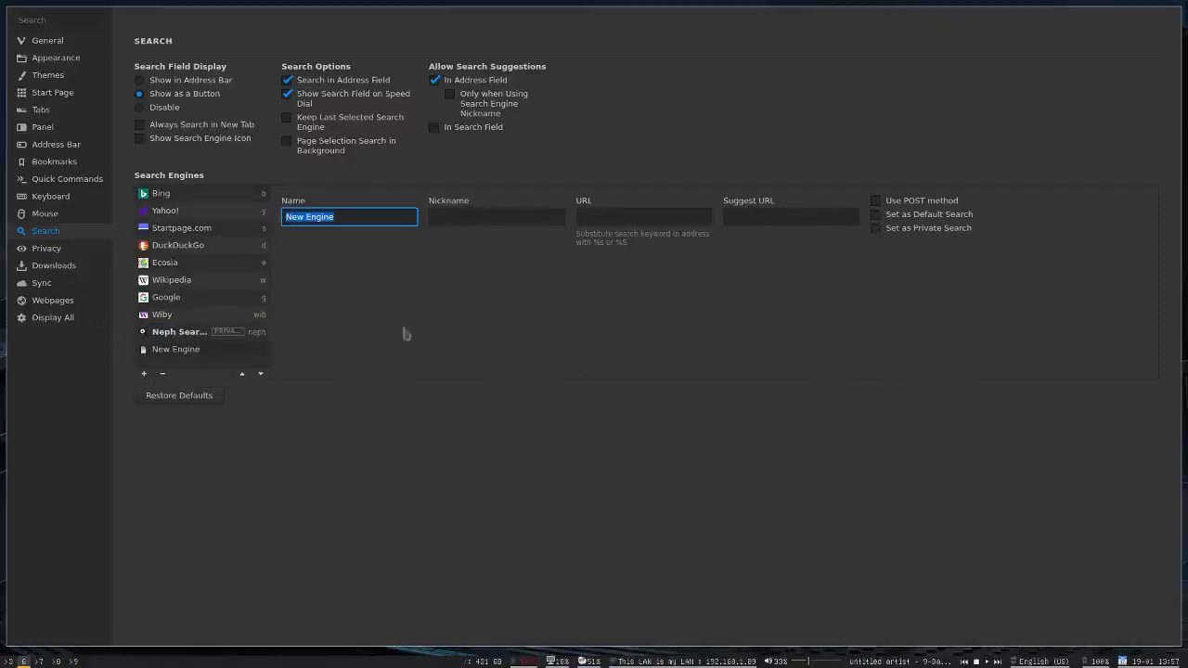
click(211, 351)
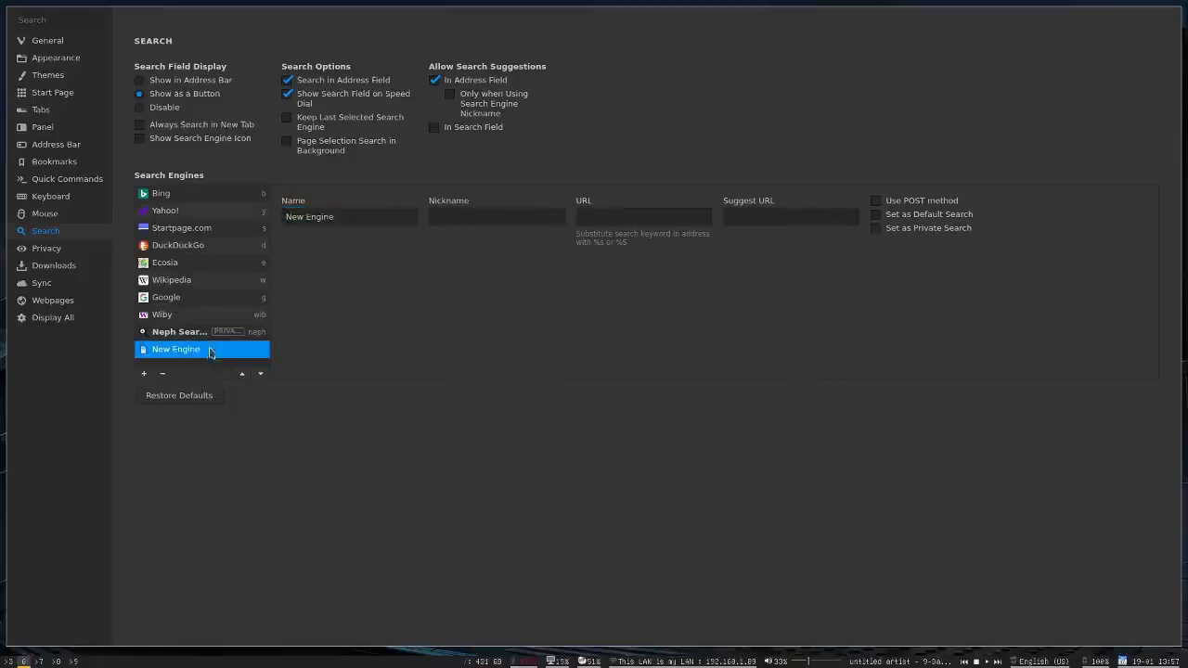
click(163, 374)
click(557, 255)
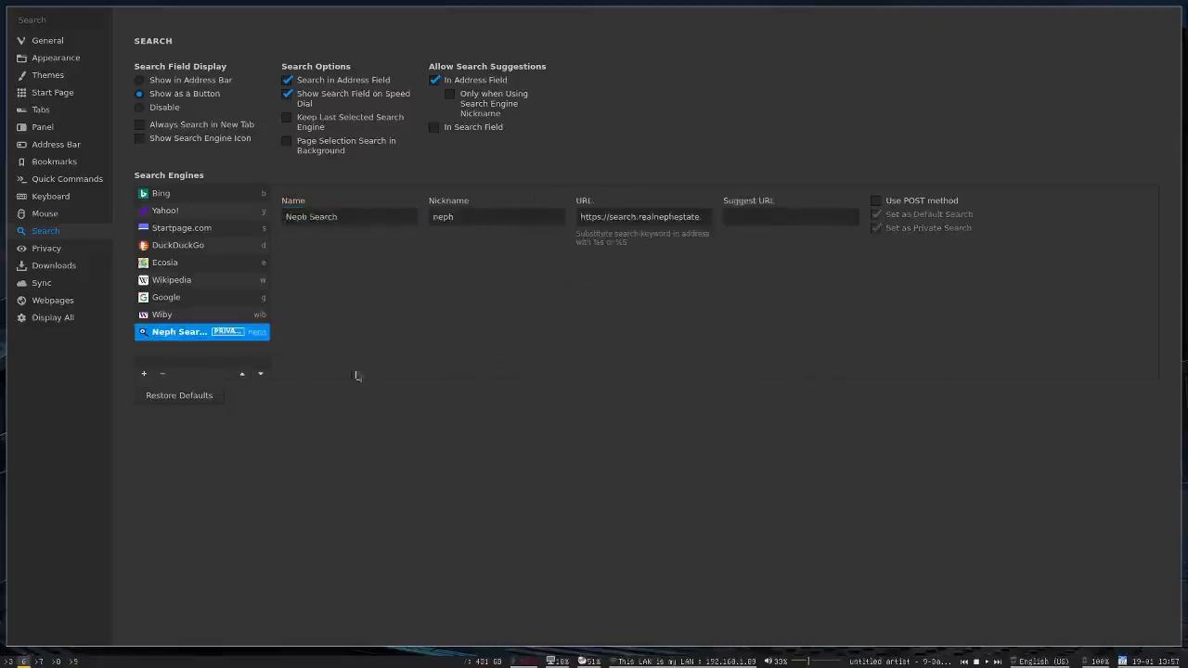
- Review Vivaldi's Privacy settings, including tracker and ad blocking, passwords and cookies
click(47, 250)
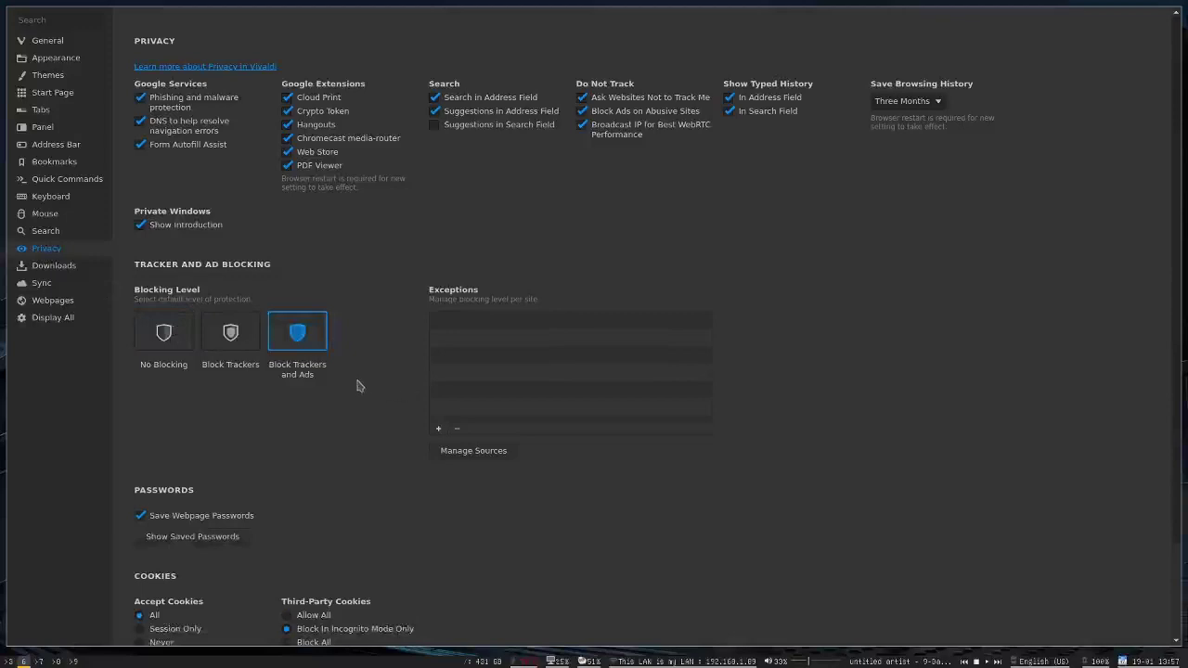
scroll(357, 381, down, 1)
scroll(357, 381, up, 1)
scroll(360, 400, down, 2)
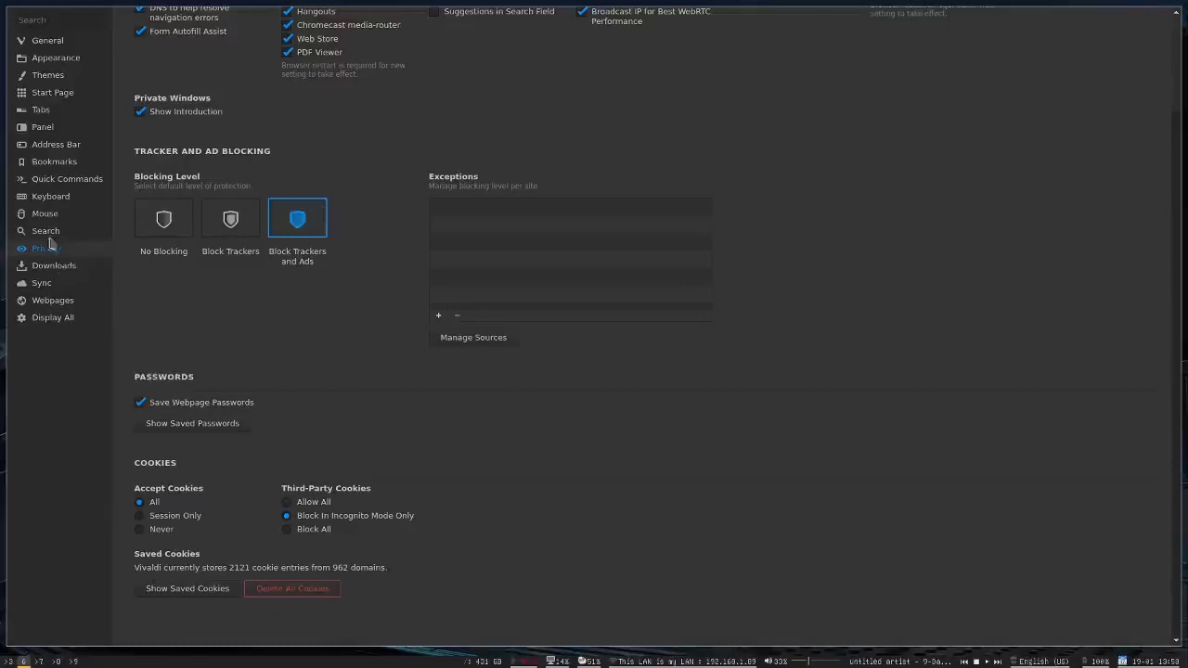
- Review the Downloads, Sync and Webpages settings, including image capture and fonts, and close the settings window
click(56, 266)
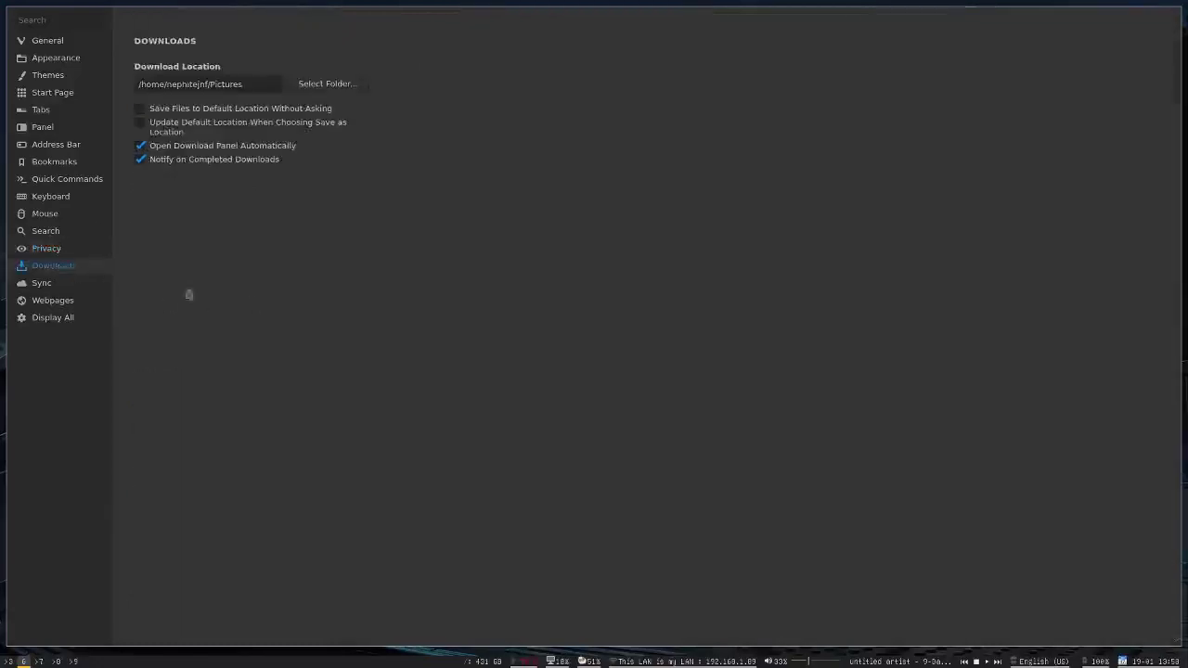
click(52, 286)
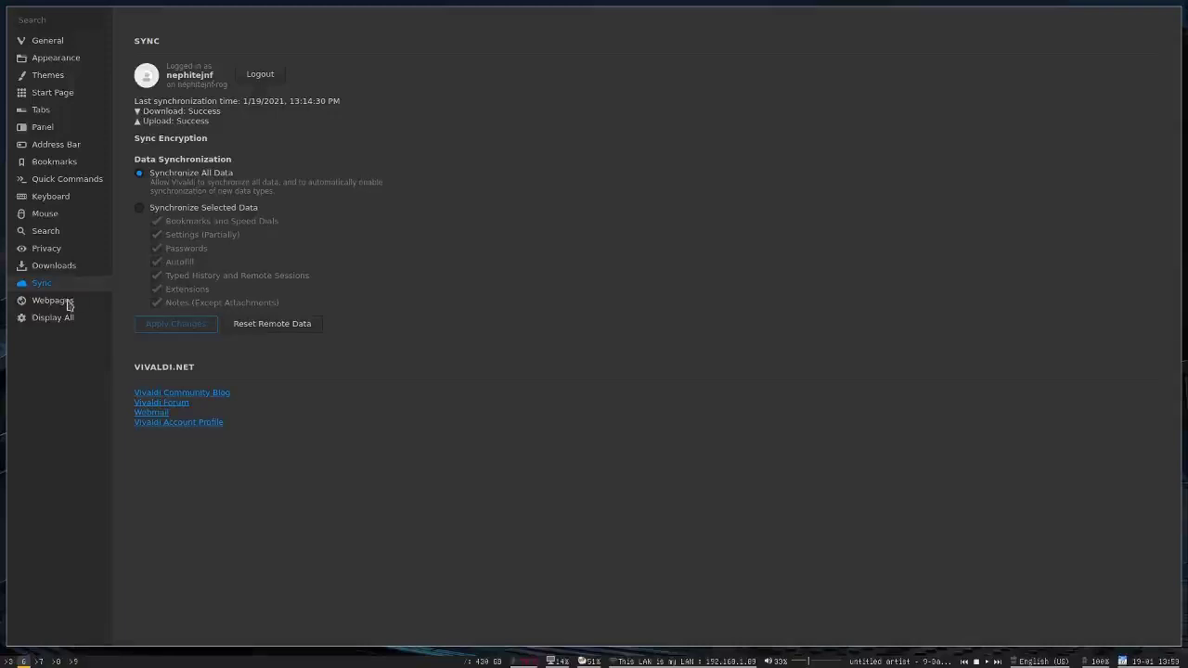
click(67, 303)
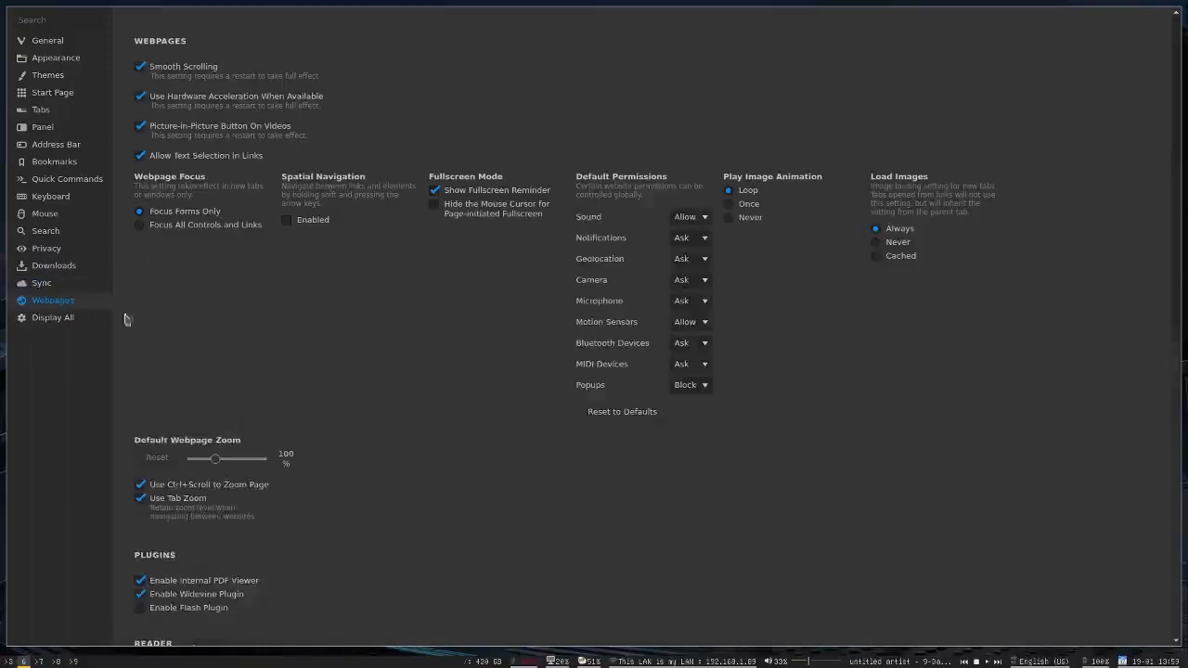
scroll(418, 473, down, 2)
scroll(417, 467, down, 8)
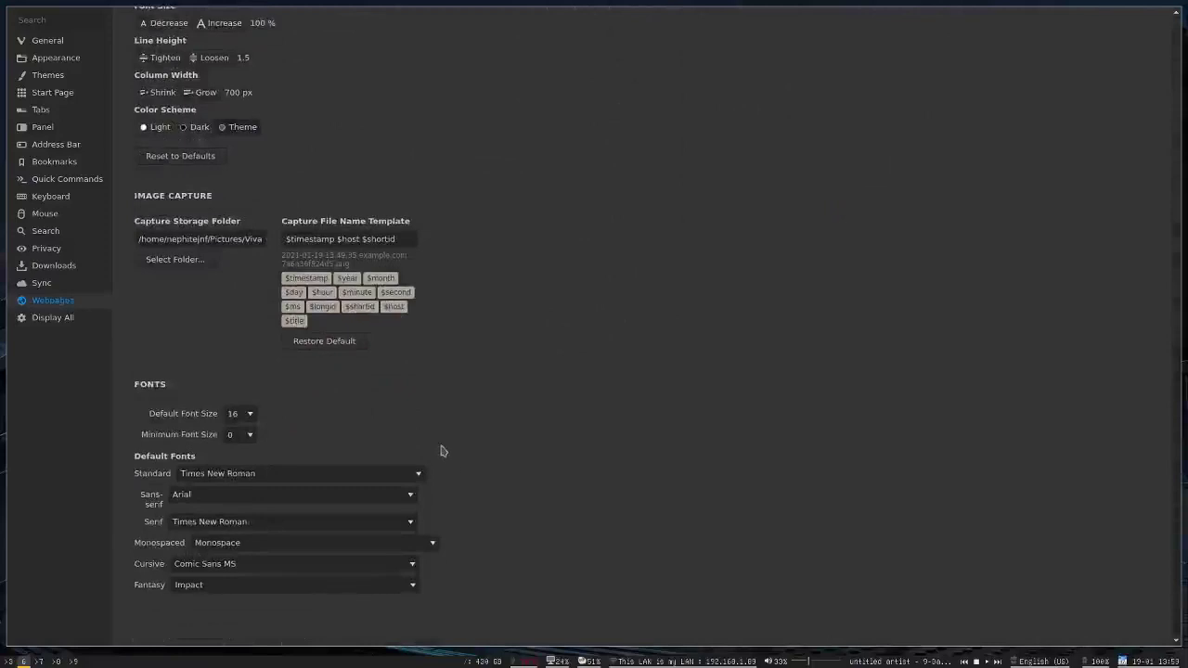
key(ctrl+w)
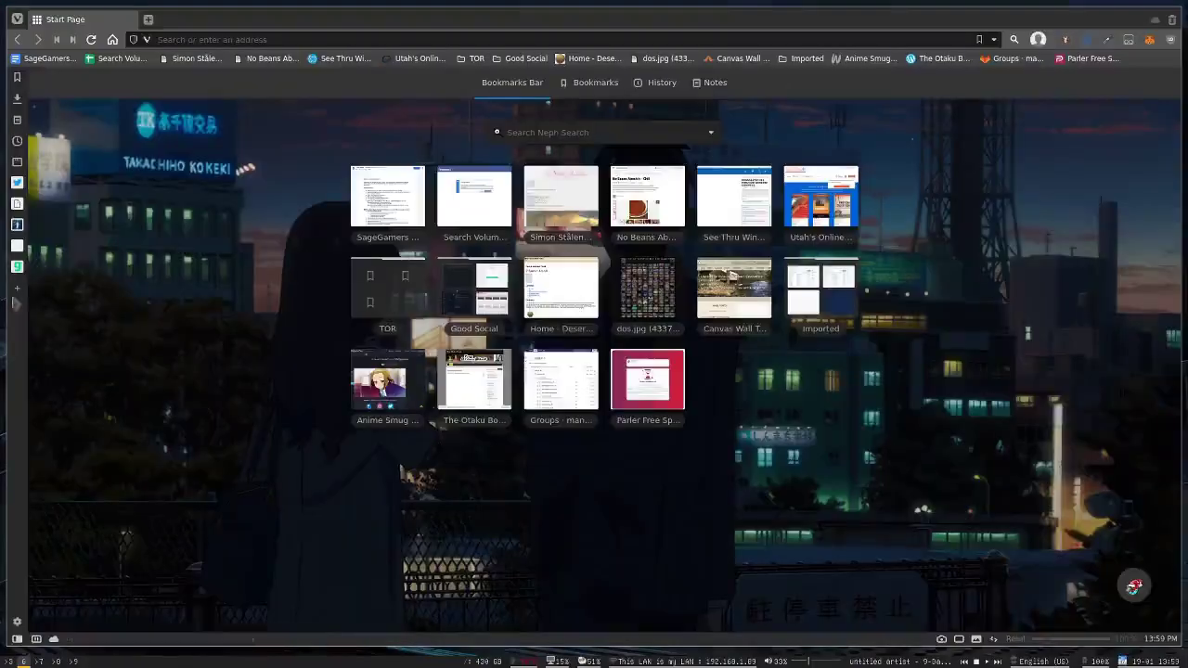
- Open the Real Nephestate web panel, browse its public timeline and switch the feed to Timeline
click(17, 247)
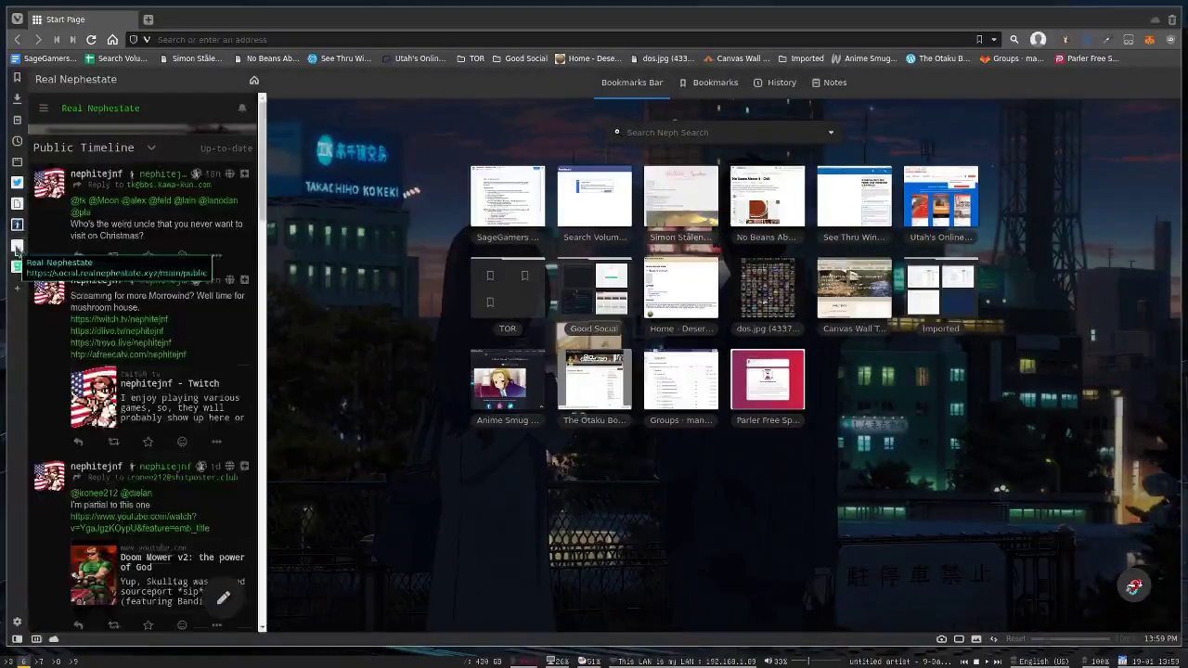
scroll(153, 303, down, 3)
scroll(156, 299, up, 3)
scroll(158, 296, down, 3)
scroll(158, 296, up, 3)
click(136, 149)
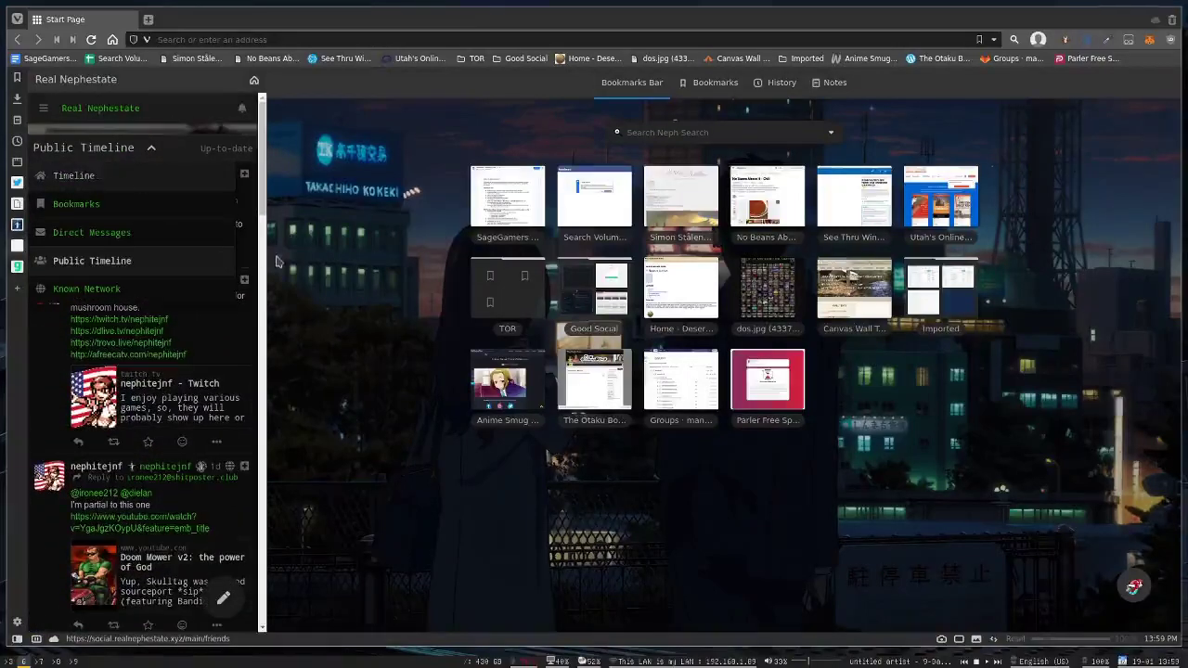
click(206, 176)
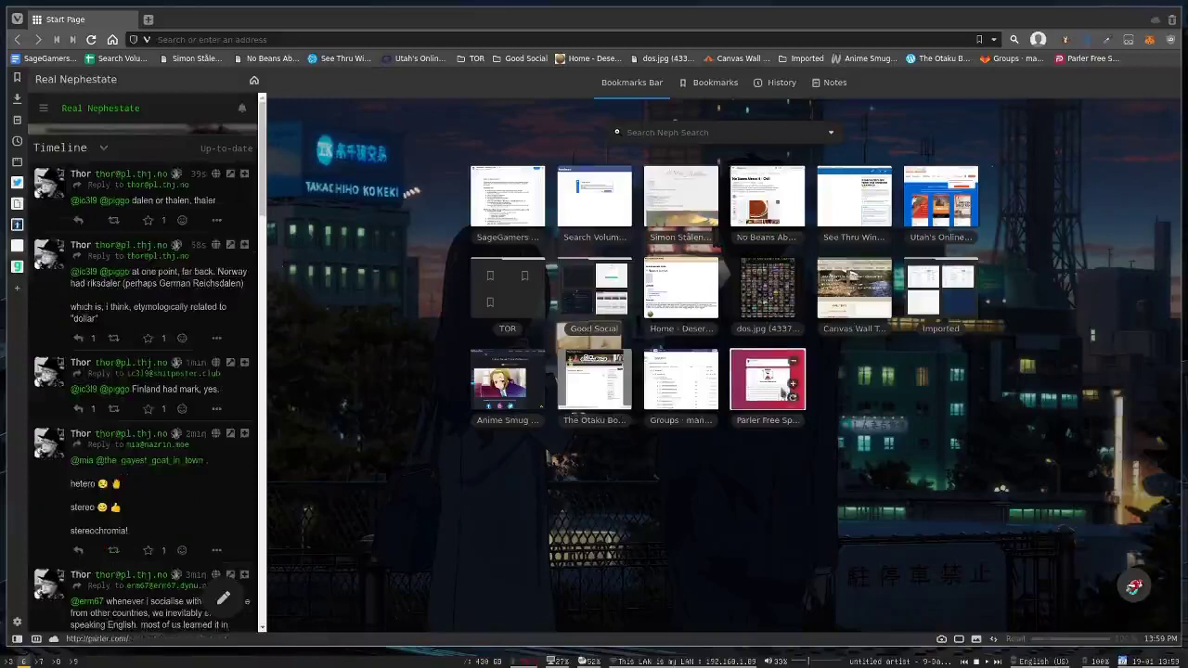
- Open the Anime Smug Faces wallpapers bookmark from the start page and browse it beside the web panel
click(513, 397)
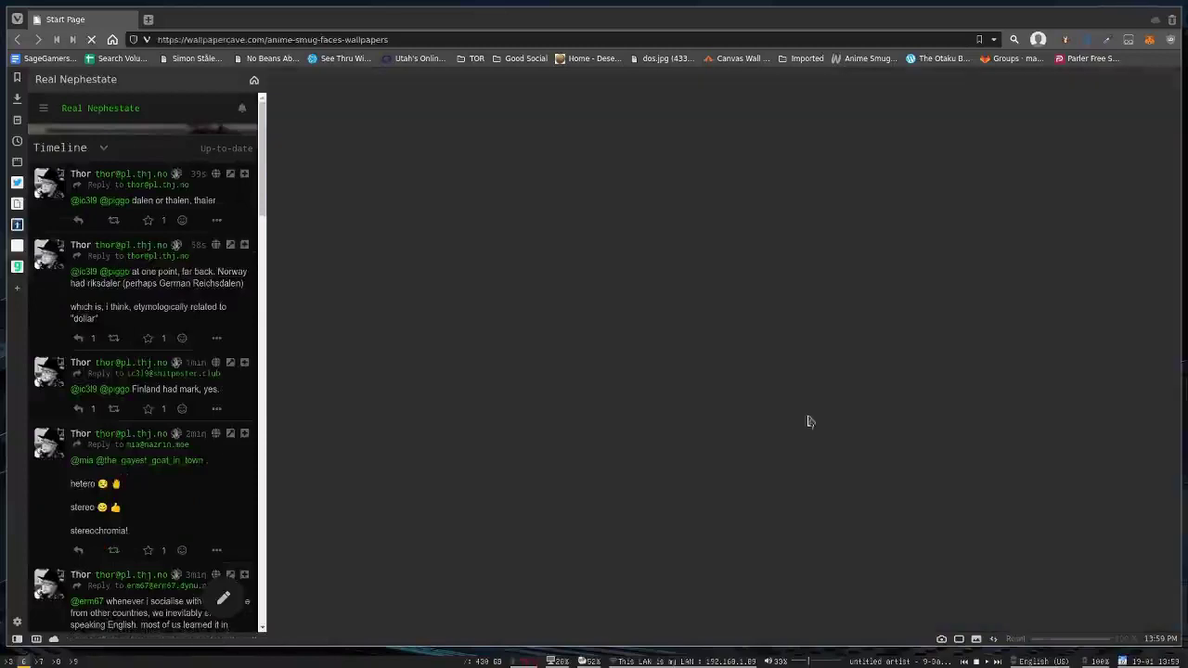
scroll(828, 416, down, 8)
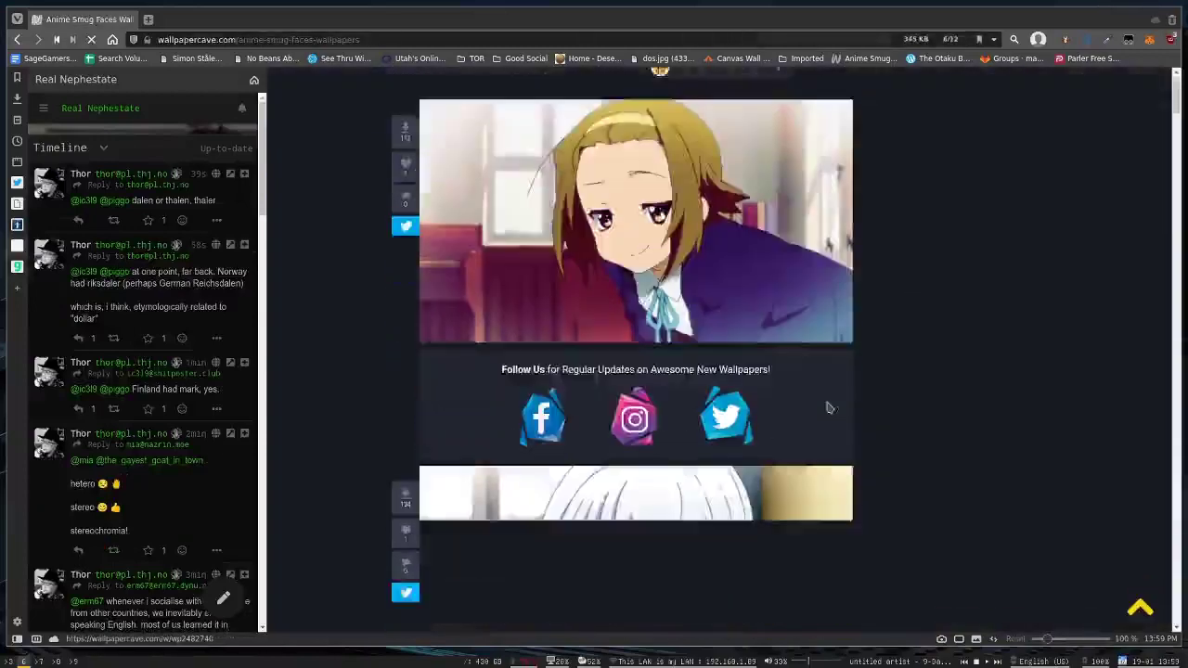
scroll(808, 442, down, 1)
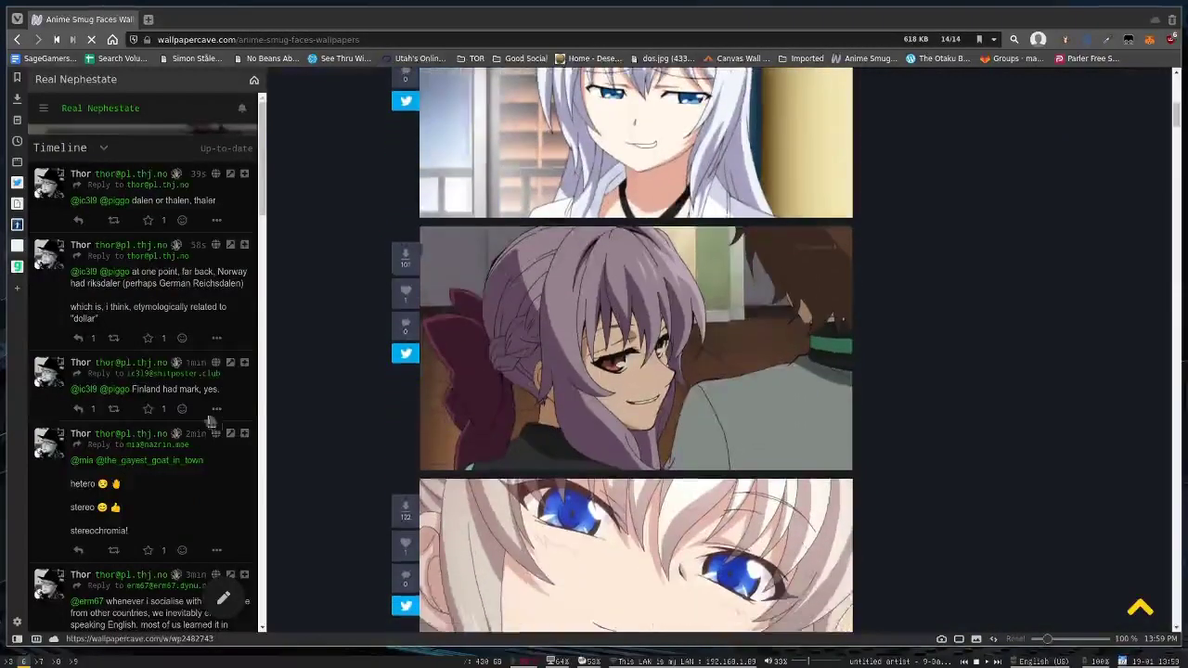
scroll(199, 423, down, 4)
scroll(205, 408, up, 4)
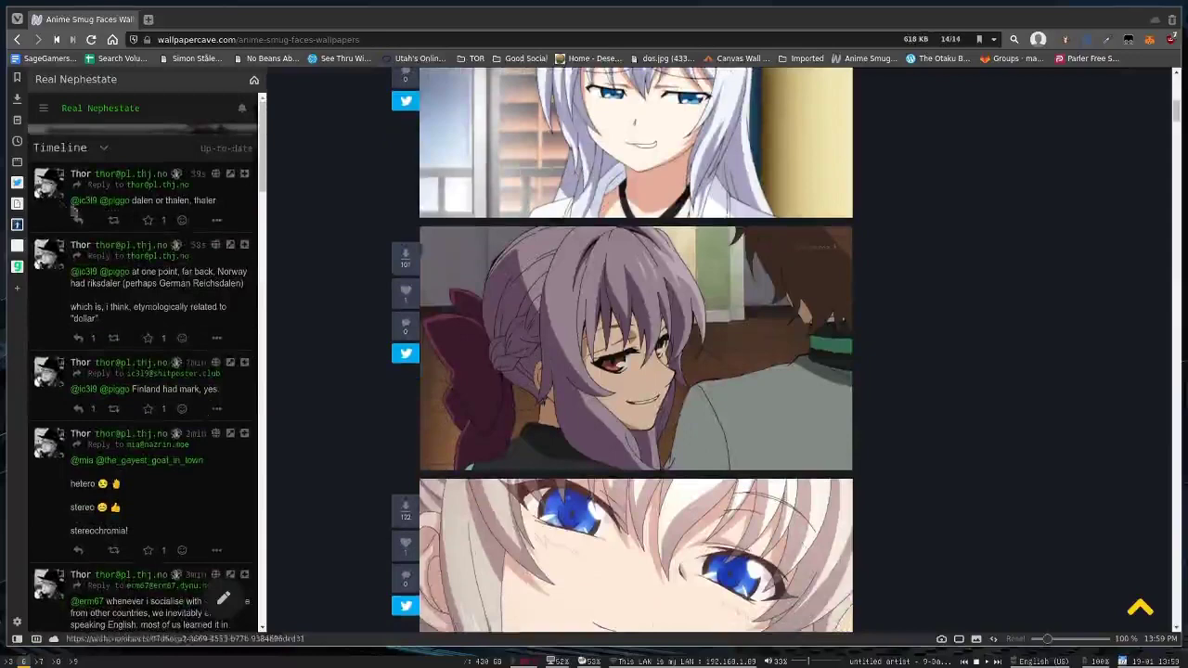
- Widen the sidebar with the Twitter web panel open, return to the Real Nephestate panel and collapse it
click(17, 182)
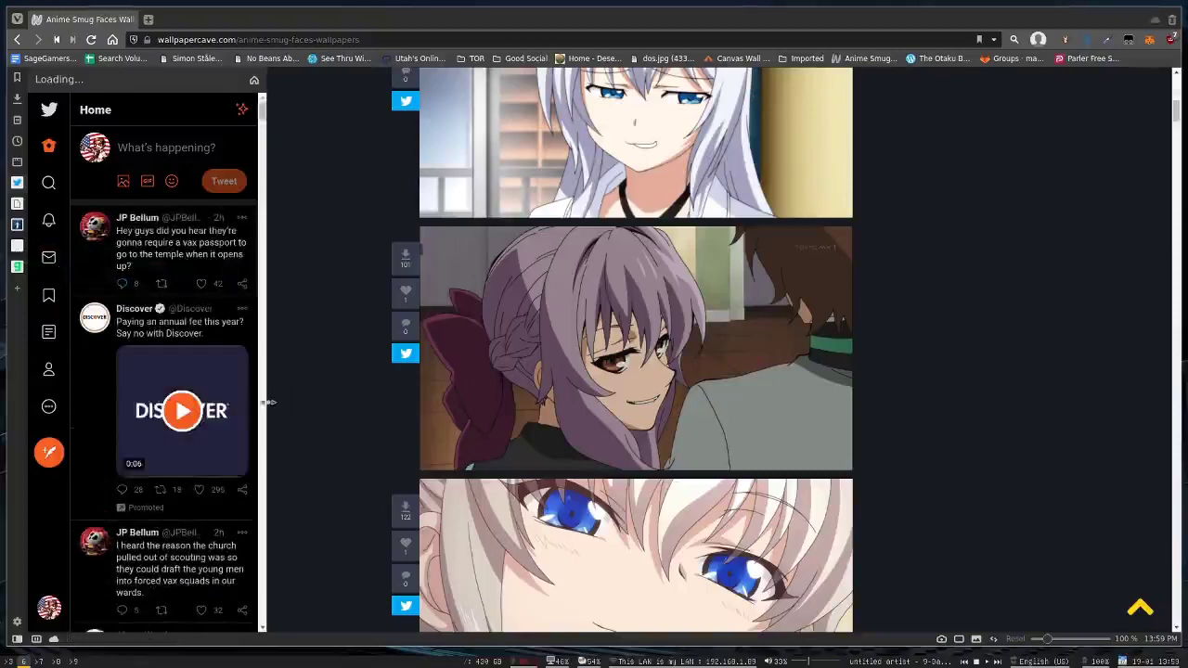
drag(269, 408, 317, 391)
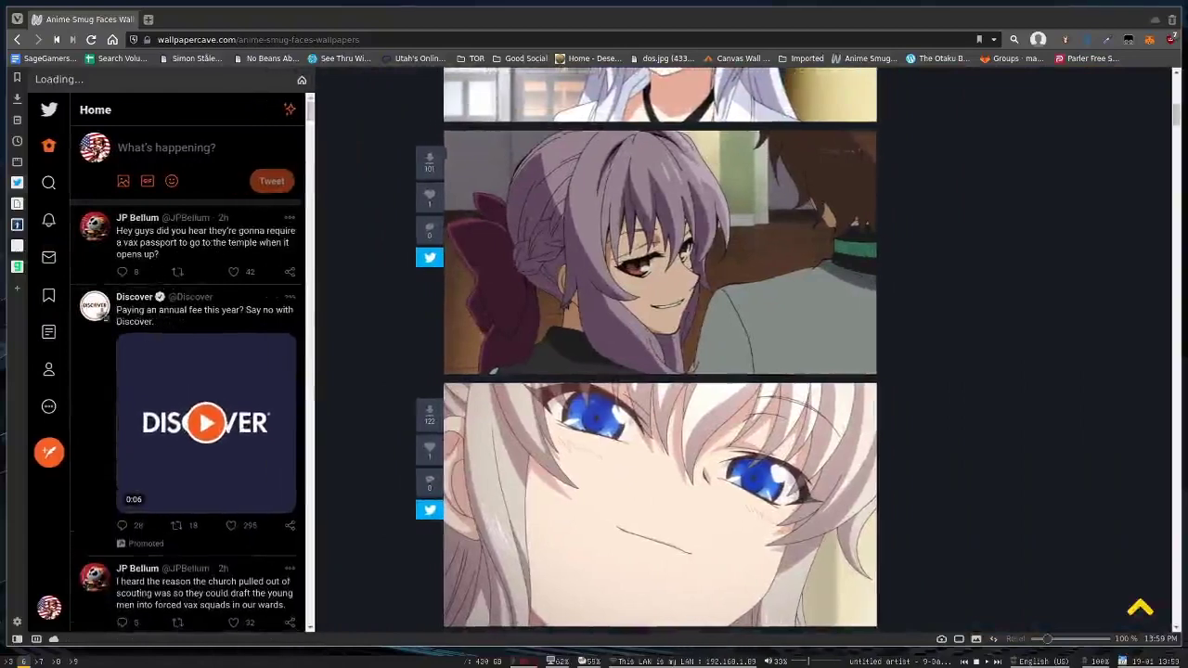
click(17, 246)
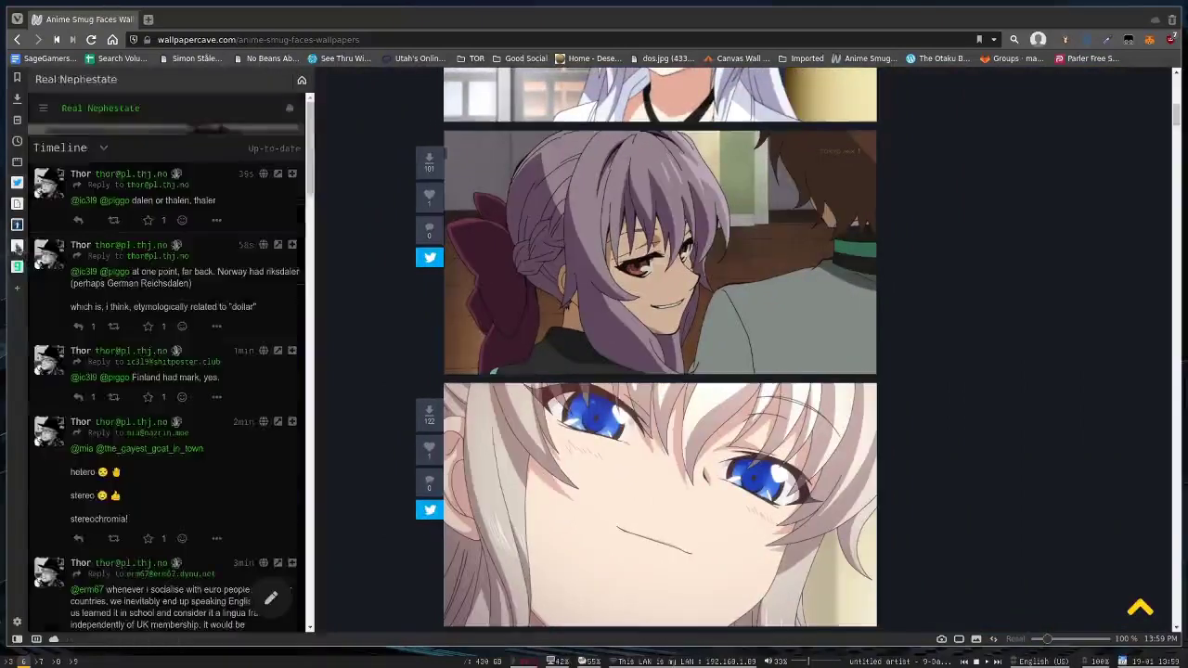
click(17, 246)
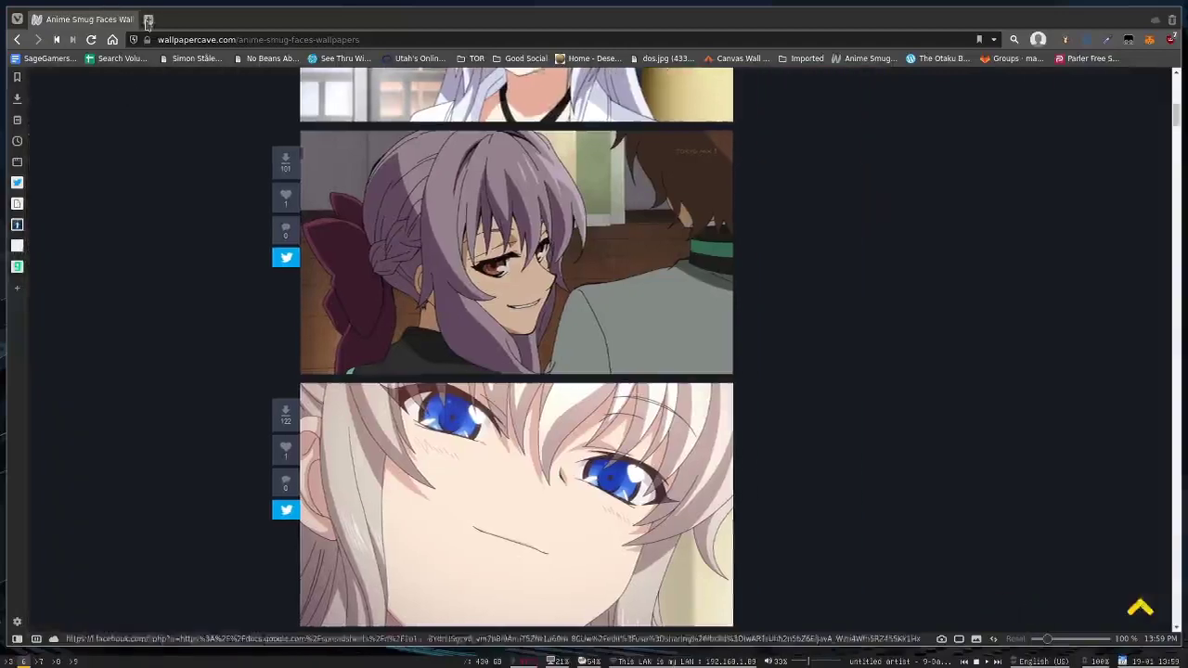
- Open the Deseret Alphabet Portal bookmark in a new tab, stack and tile it with the wallpaper tab, and close it again
click(148, 20)
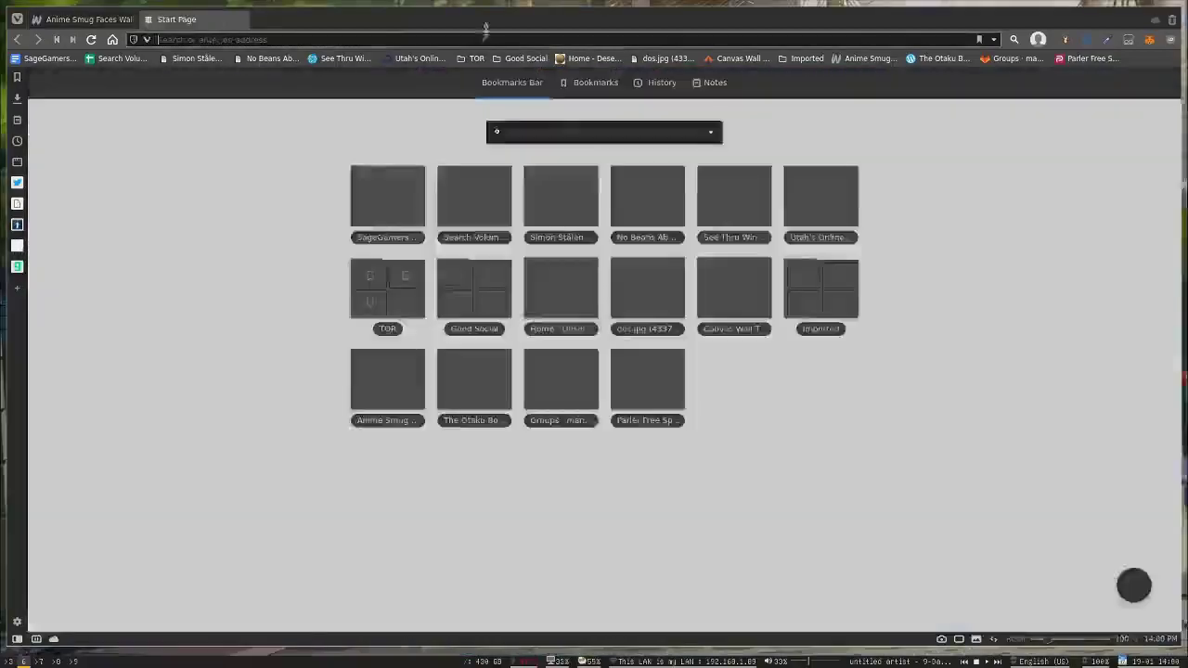
click(594, 57)
drag(192, 21, 139, 20)
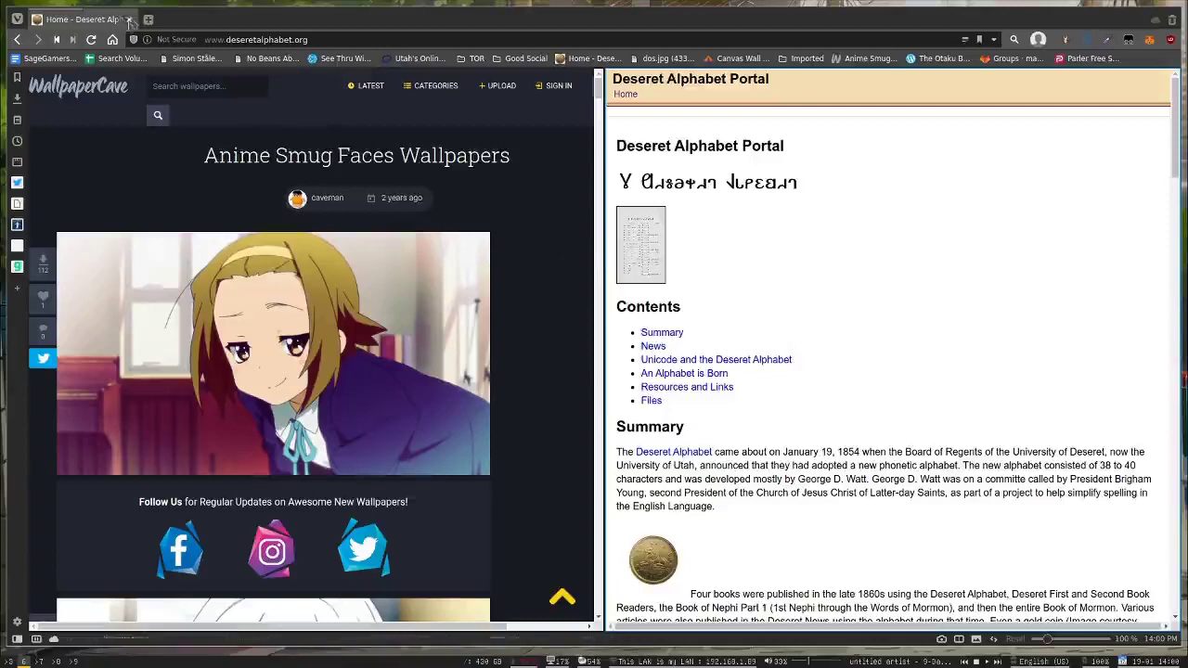
mouse_move(83, 18)
click(111, 47)
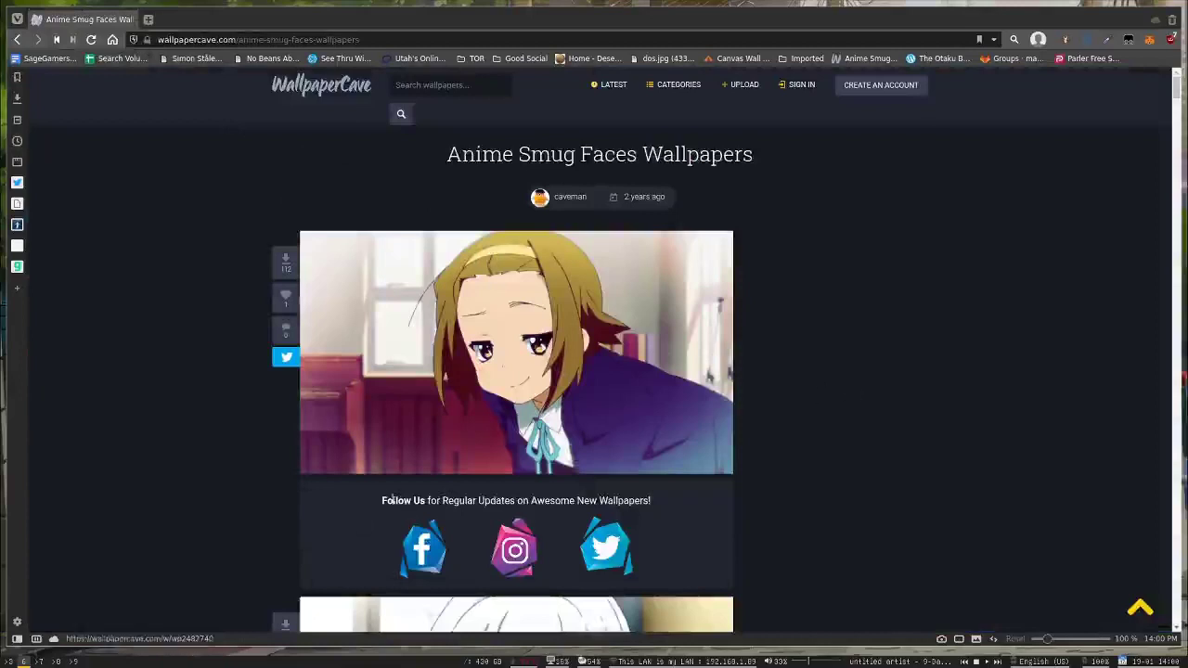
- Examine the clock's countdown presets and the break and sync options in Vivaldi's status bar
right_click(1171, 641)
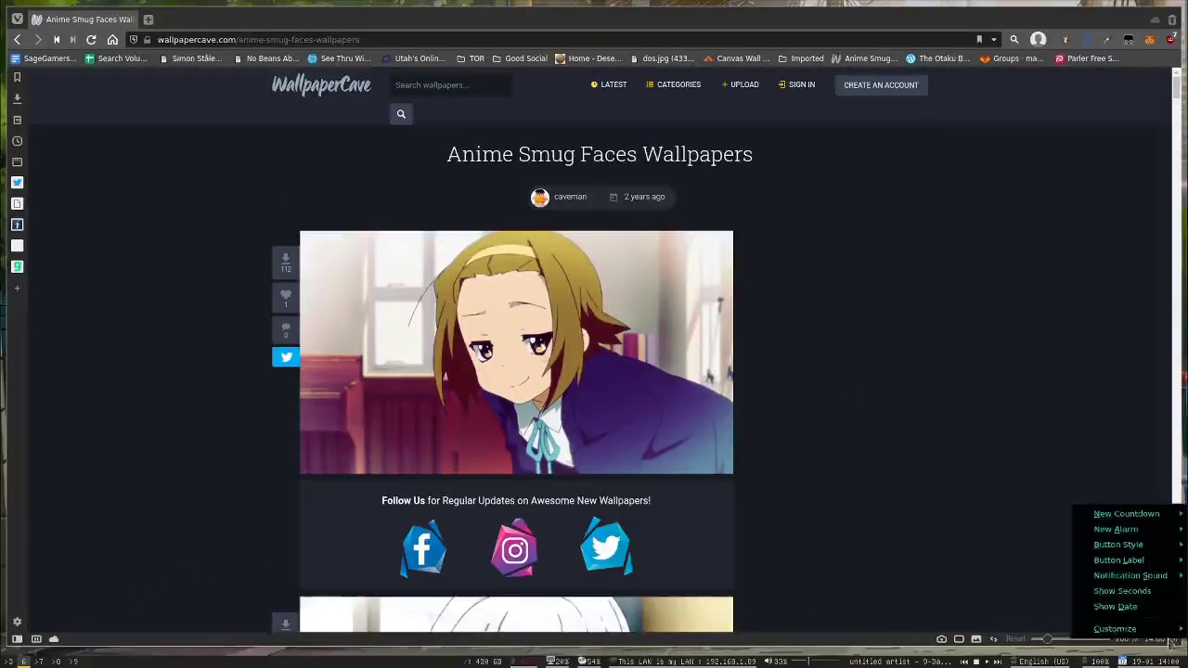
mouse_move(1126, 513)
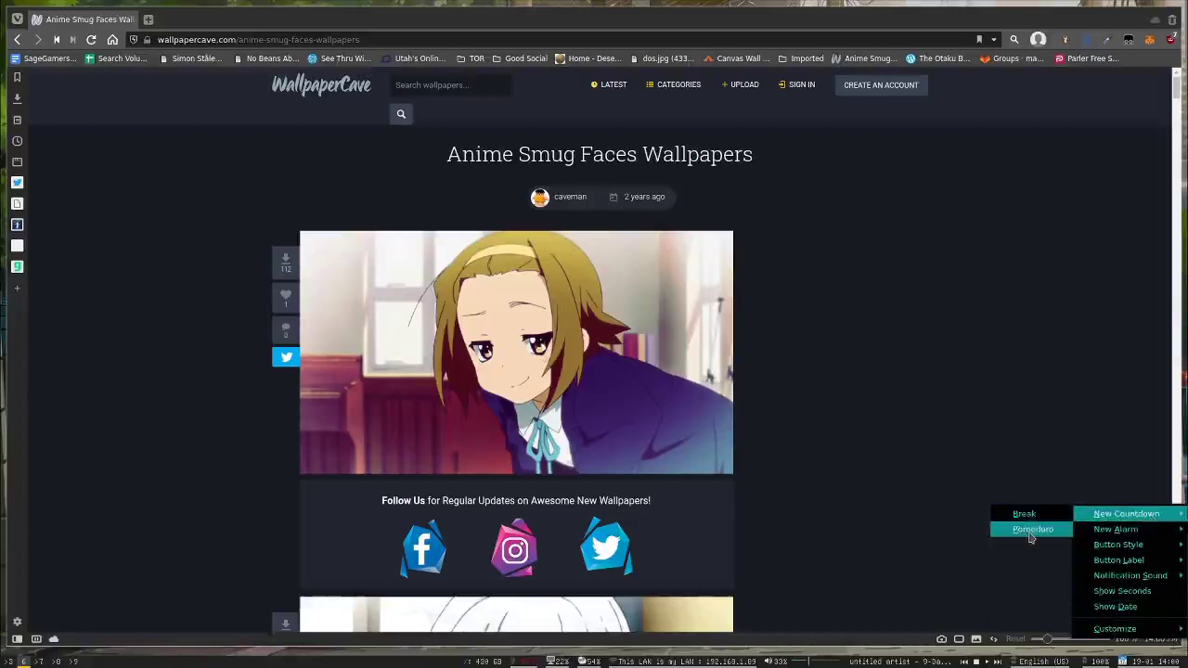
click(939, 570)
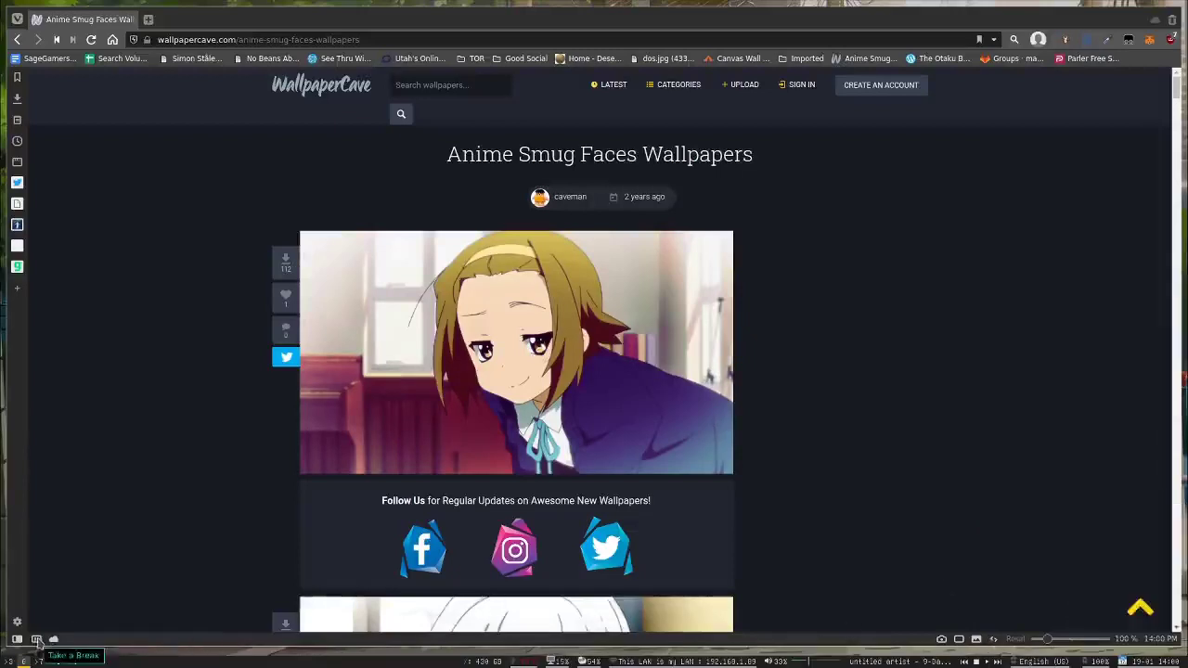
mouse_move(54, 641)
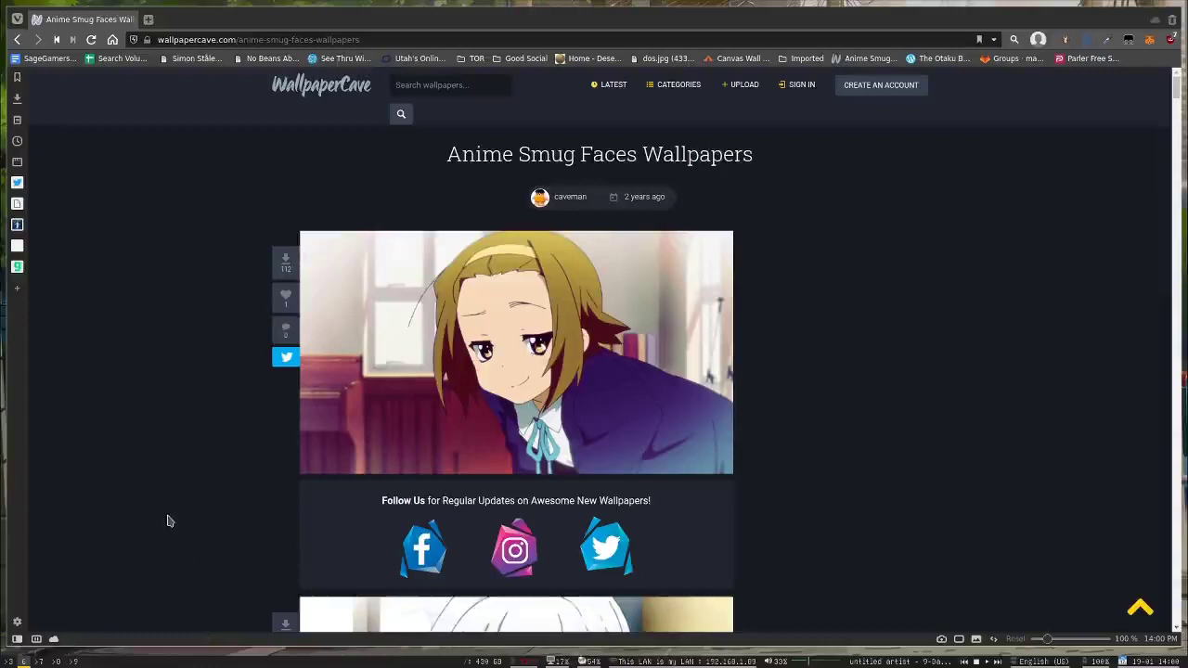
- Close the Vivaldi window, confirming the closure, and switch to the vimb browser
key(ctrl+shift+w)
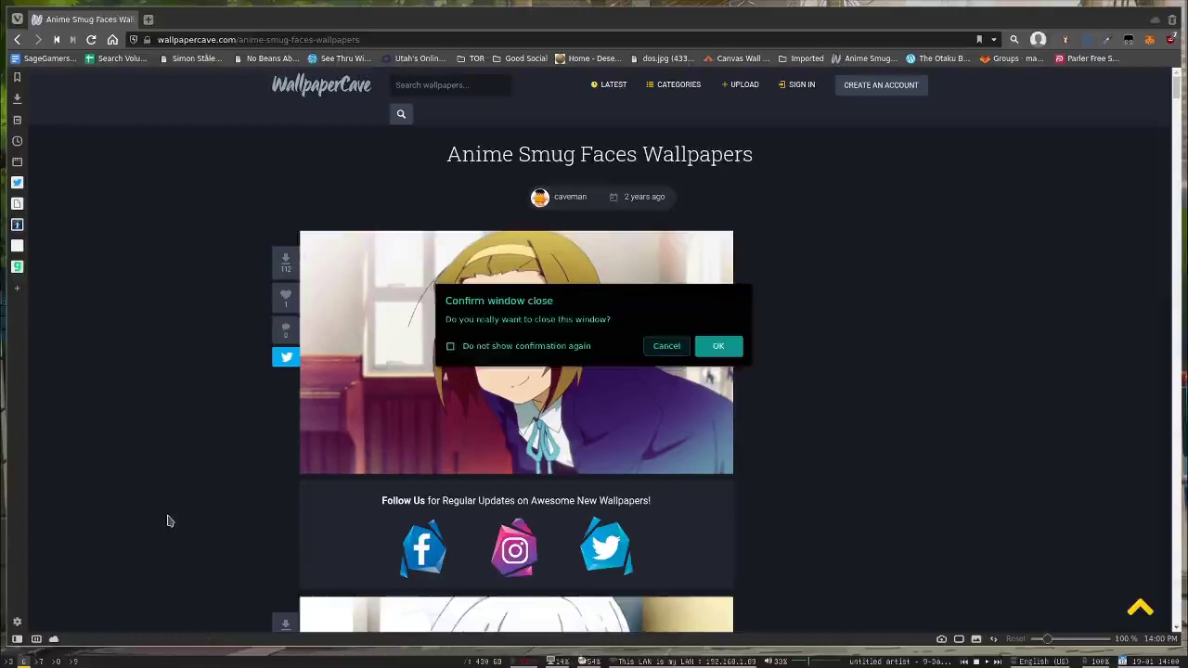
click(730, 349)
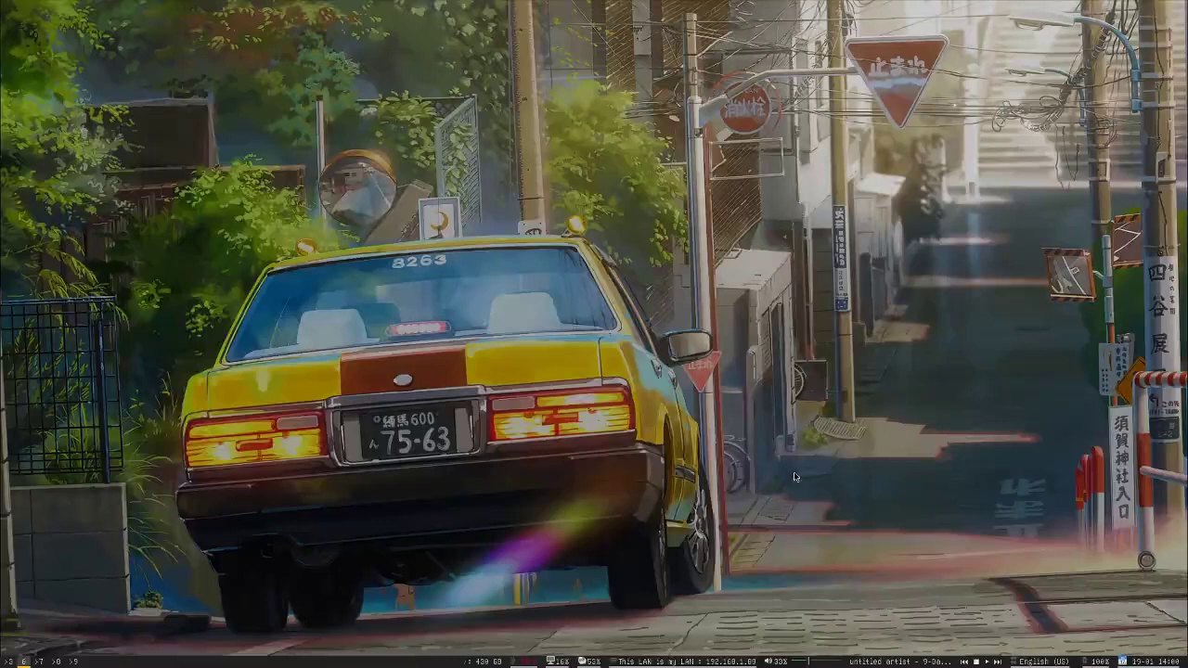
key(super+1)
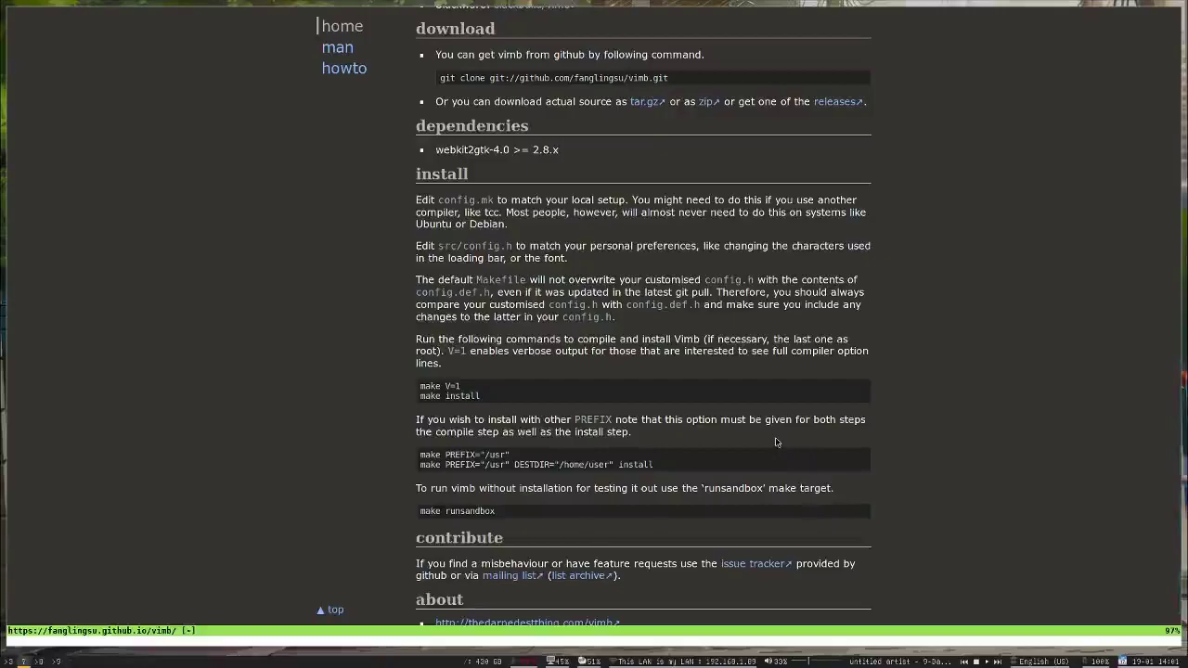
- Look at the luakit browser, switch to the browser window showing the searX page and close that window
key(super+9)
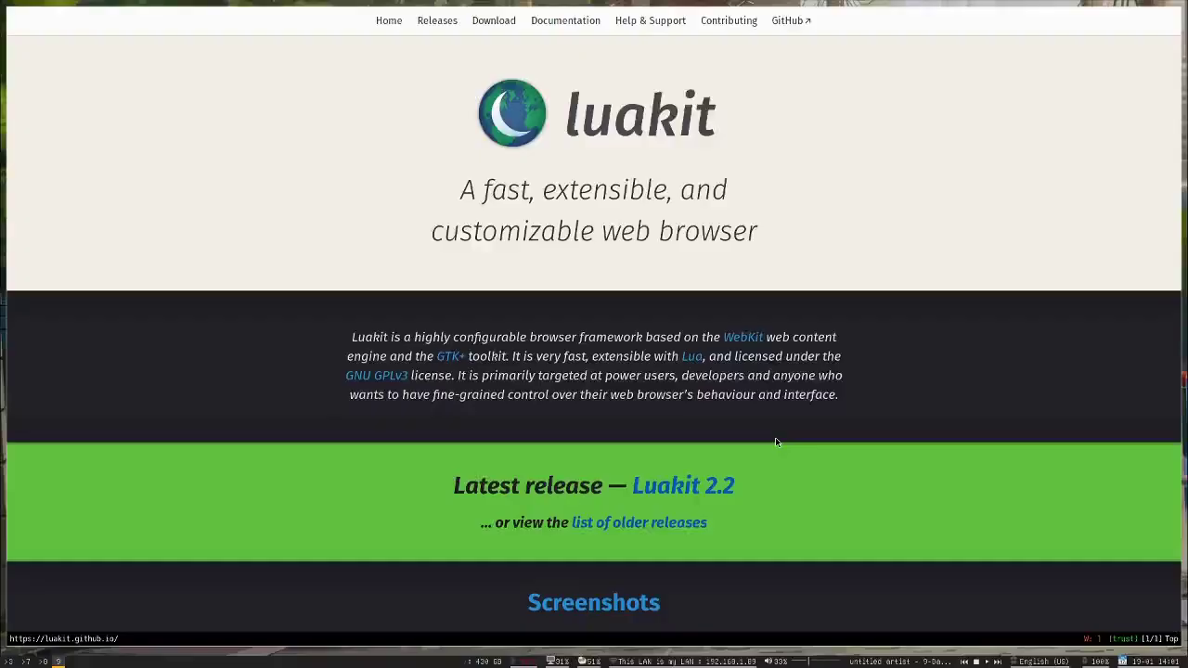
key(super+8)
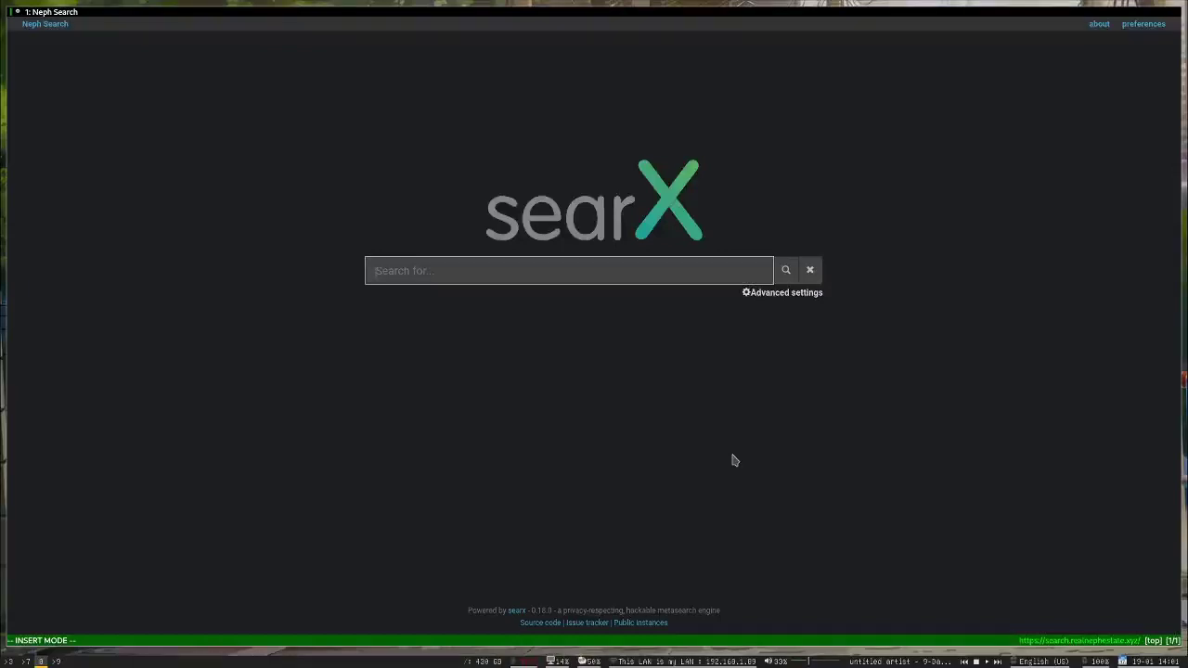
key(super+q)
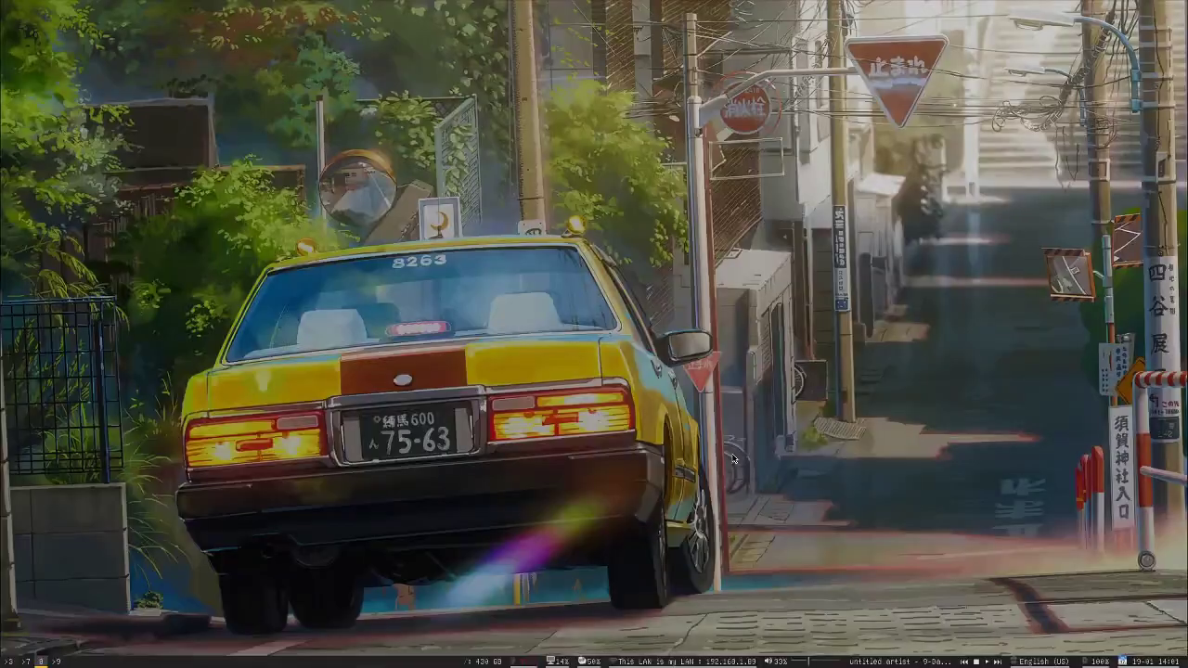
- Return to the vimb browser and read its project page's features, packages, download, dependencies and install sections
key(super+Tab)
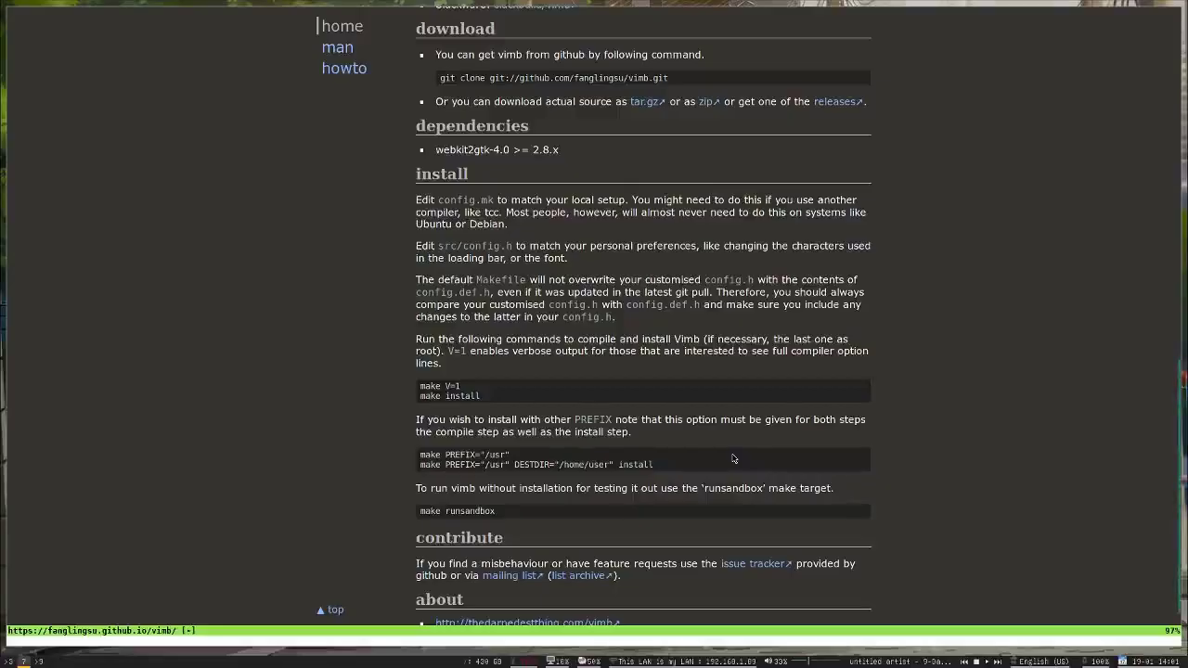
scroll(732, 458, down, 1)
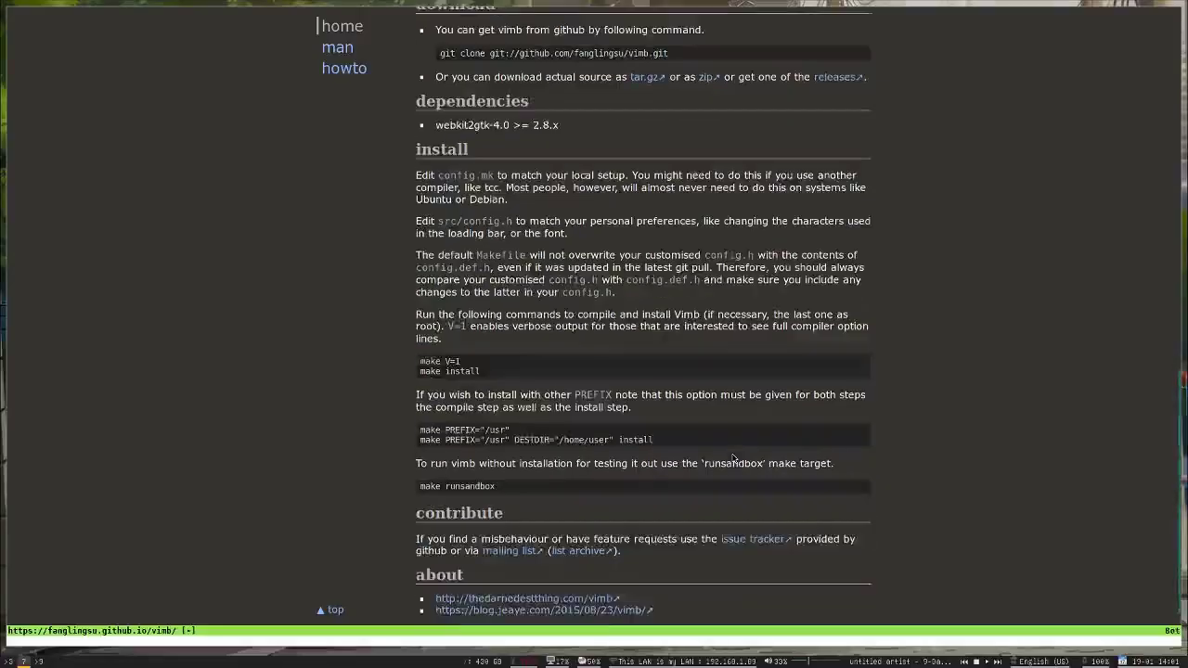
scroll(732, 457, up, 3)
scroll(733, 455, up, 3)
scroll(732, 457, down, 4)
scroll(732, 458, up, 2)
scroll(732, 459, down, 2)
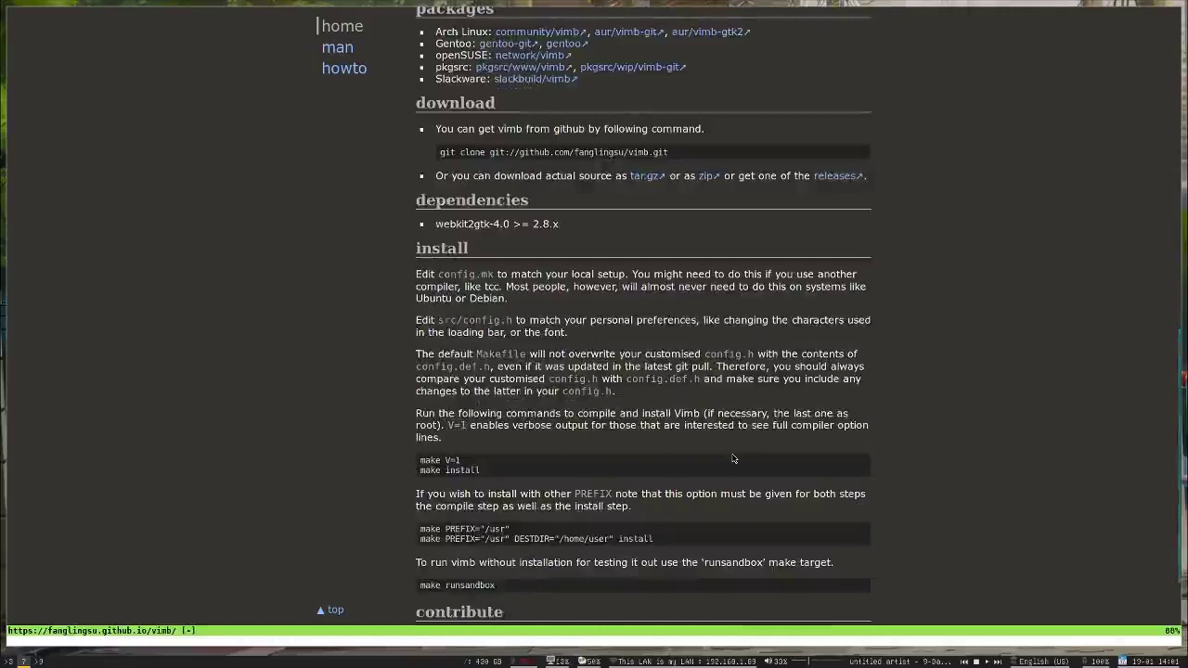
scroll(732, 458, up, 1)
scroll(732, 455, up, 3)
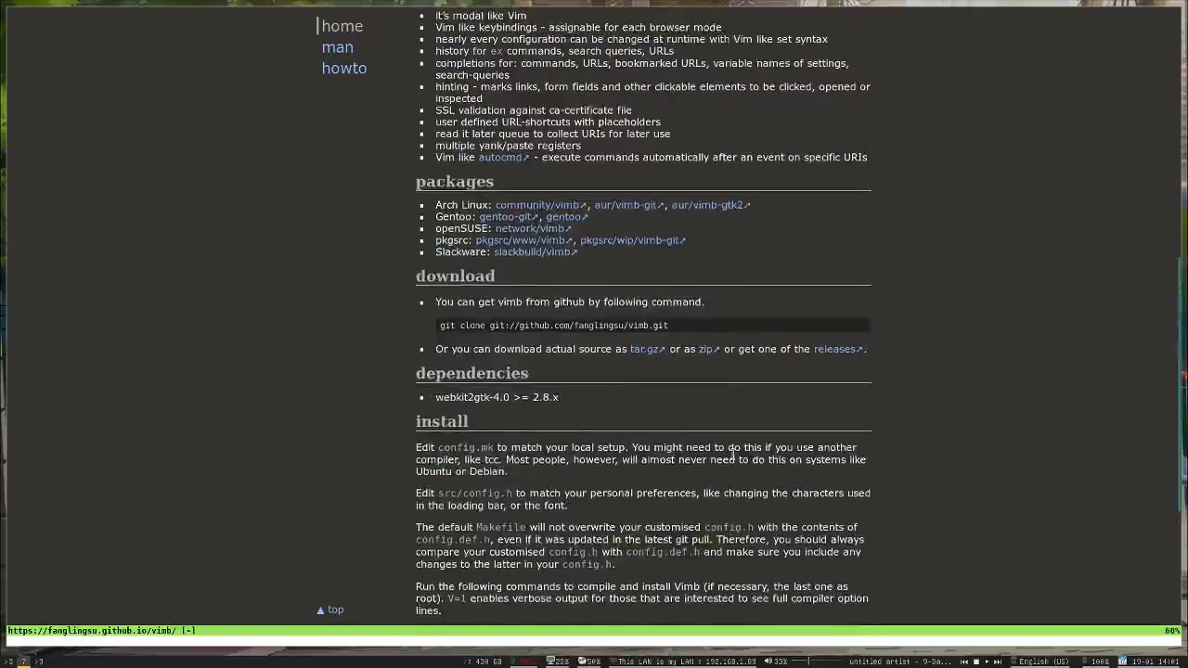
- Review vimb's feature and package lists, open its manual page and read the options and modes sections
scroll(733, 455, up, 4)
scroll(732, 459, up, 1)
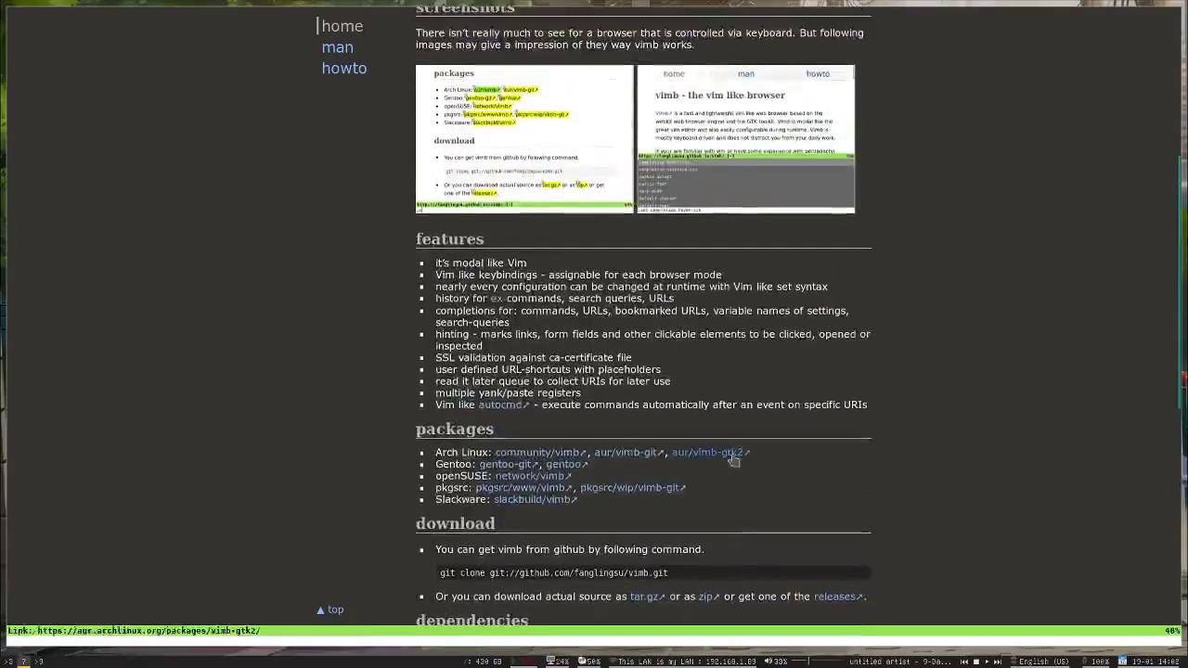
key(ctrl+o)
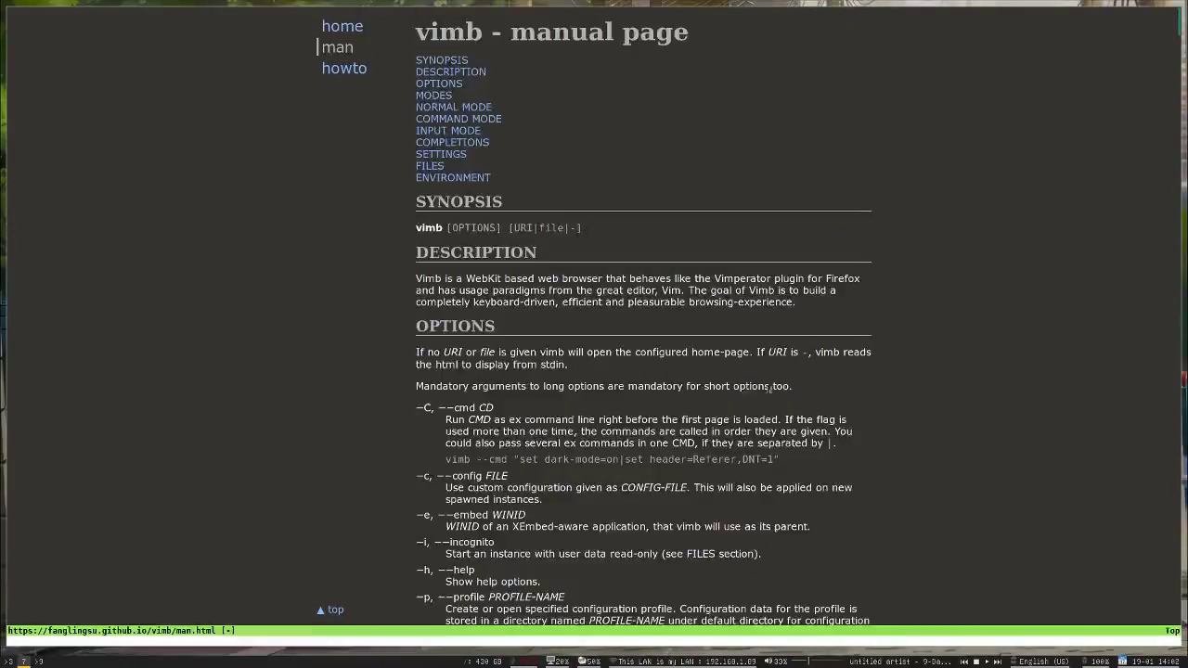
scroll(785, 385, down, 8)
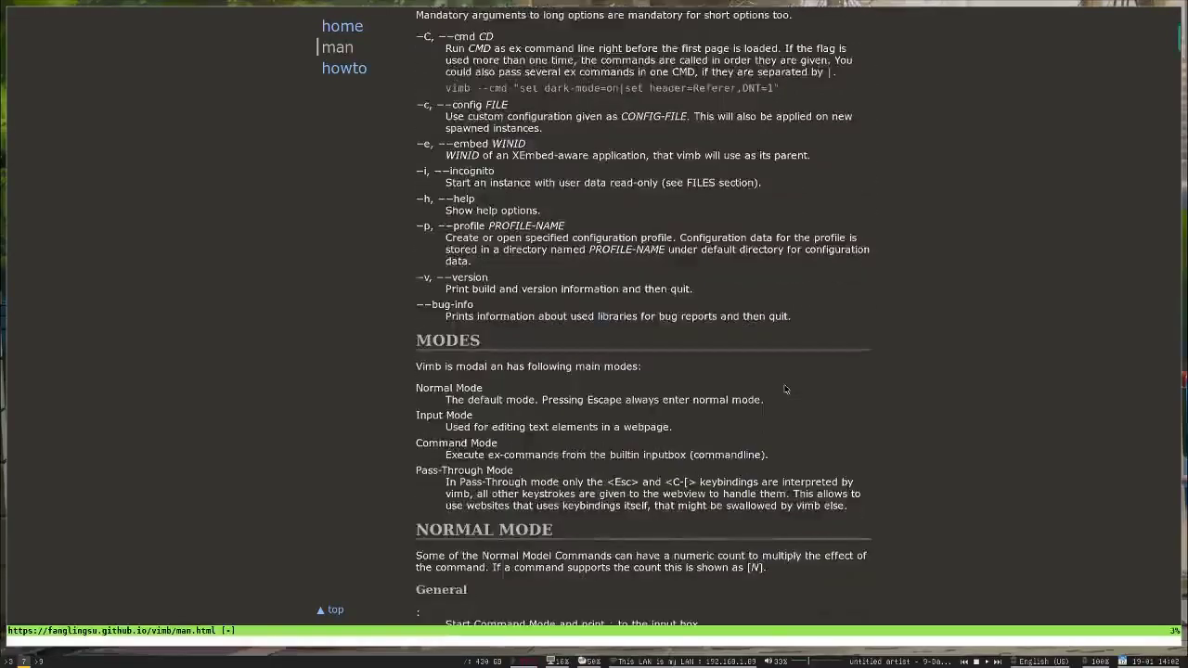
scroll(784, 389, down, 4)
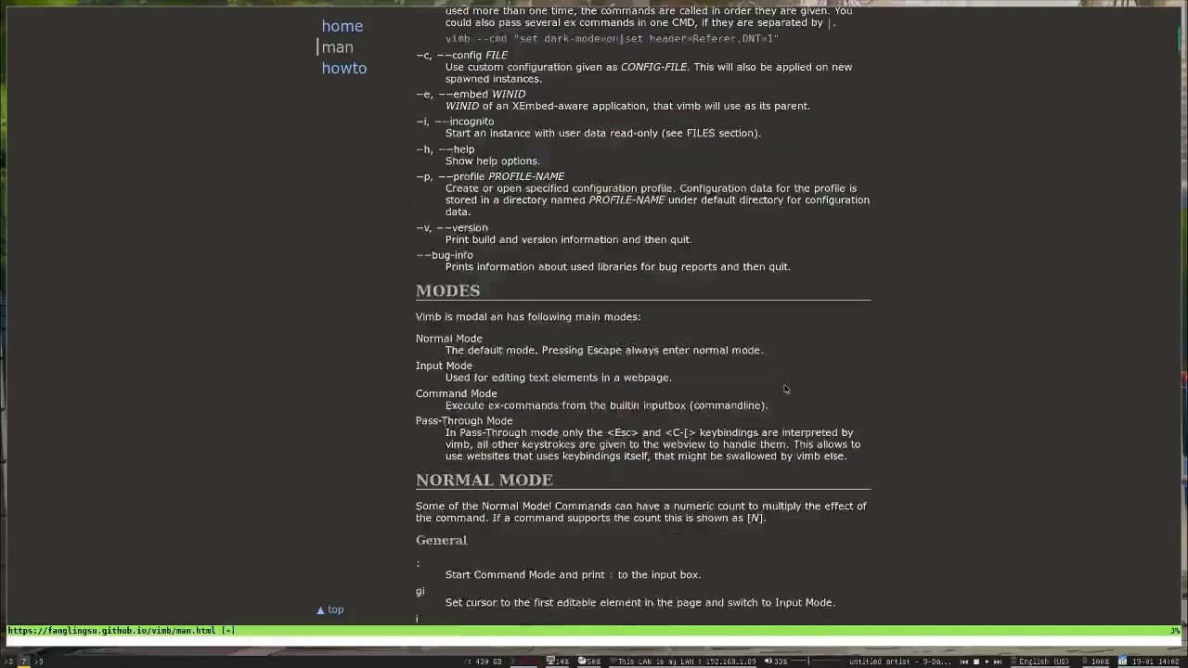
- Open vimb's howto page and read the adblock, simplyread reading mode and external editor sections
key(ctrl+o)
scroll(622, 379, down, 1)
scroll(622, 368, up, 1)
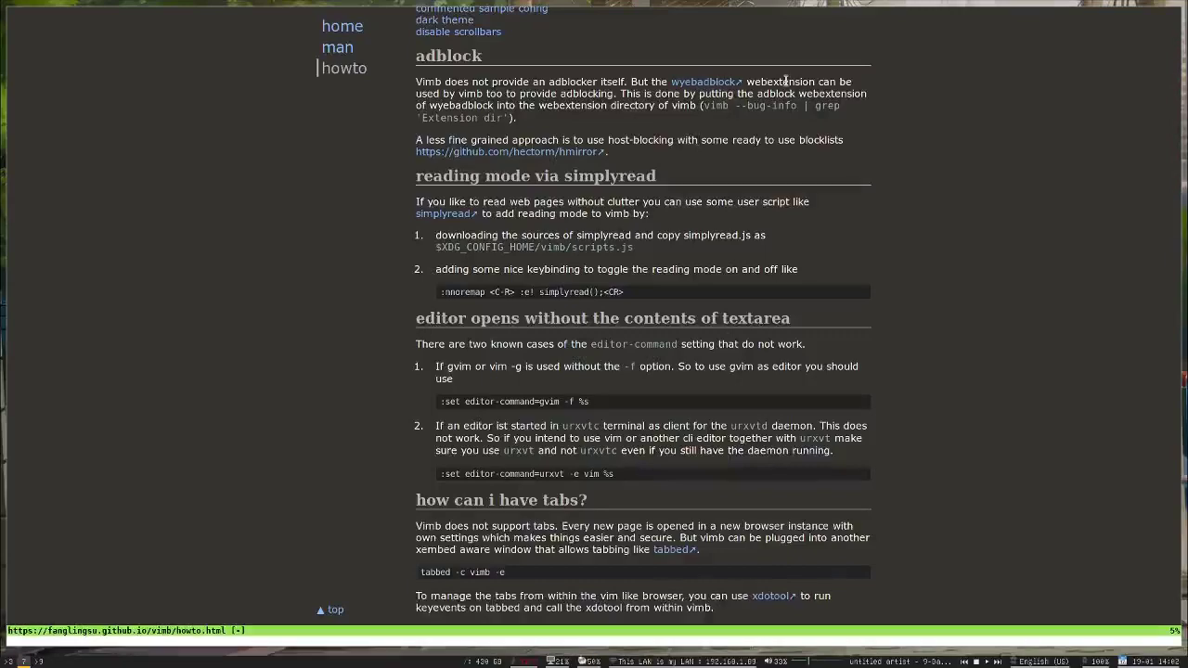
scroll(893, 199, down, 4)
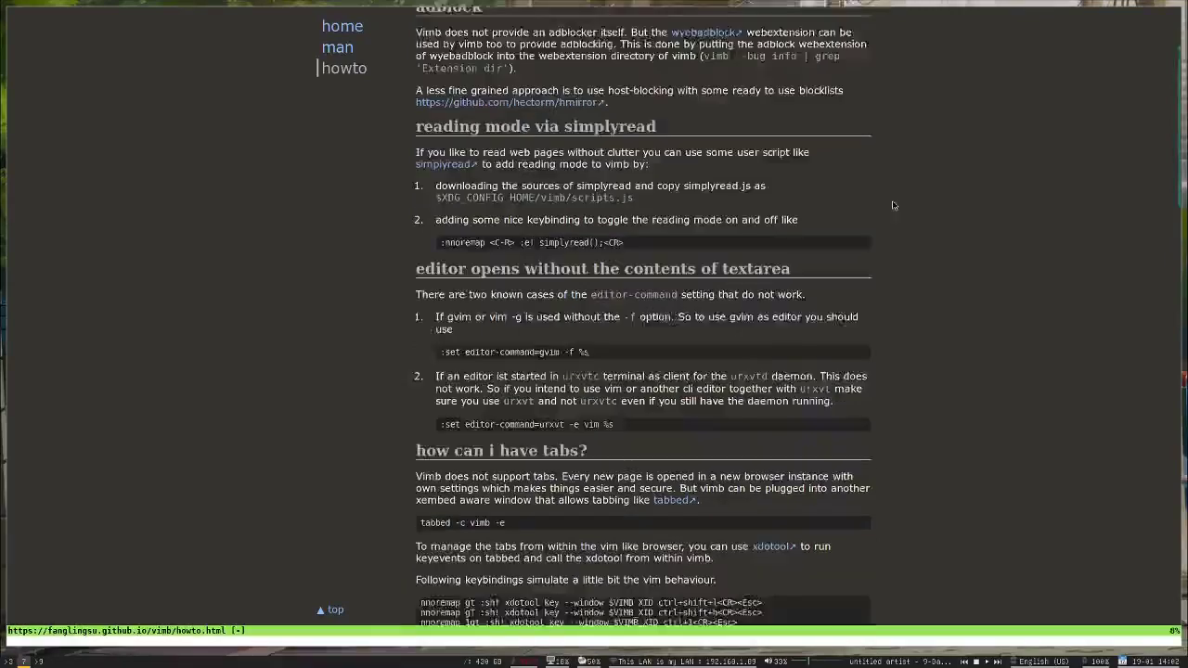
scroll(892, 198, up, 8)
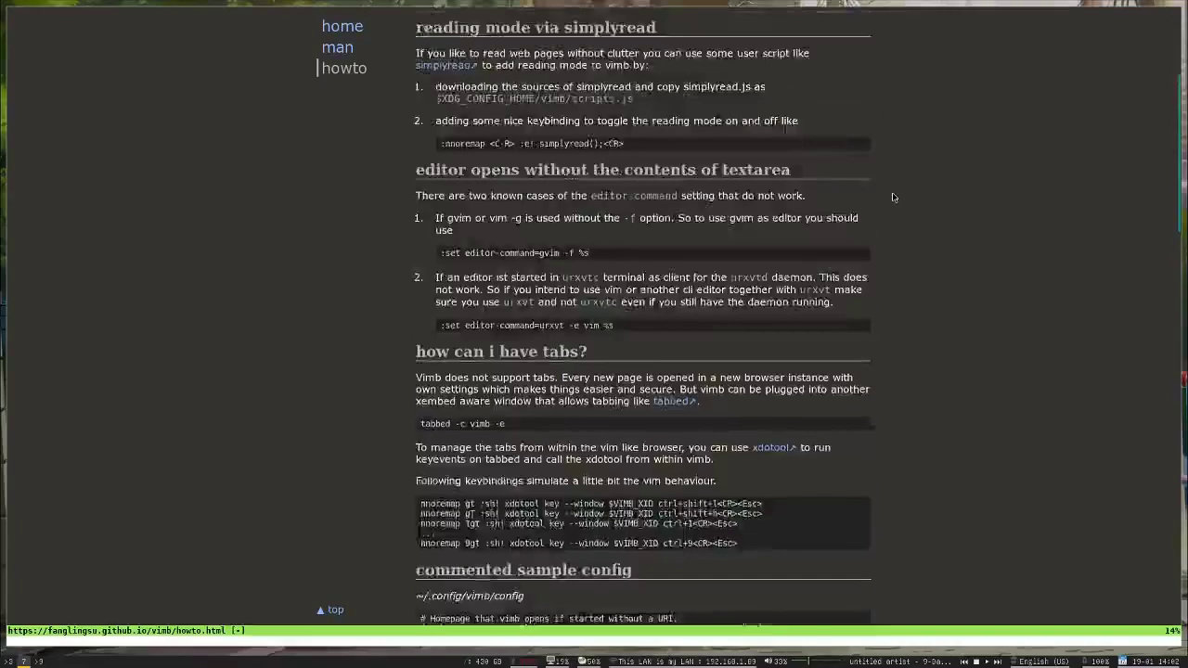
scroll(893, 198, up, 1)
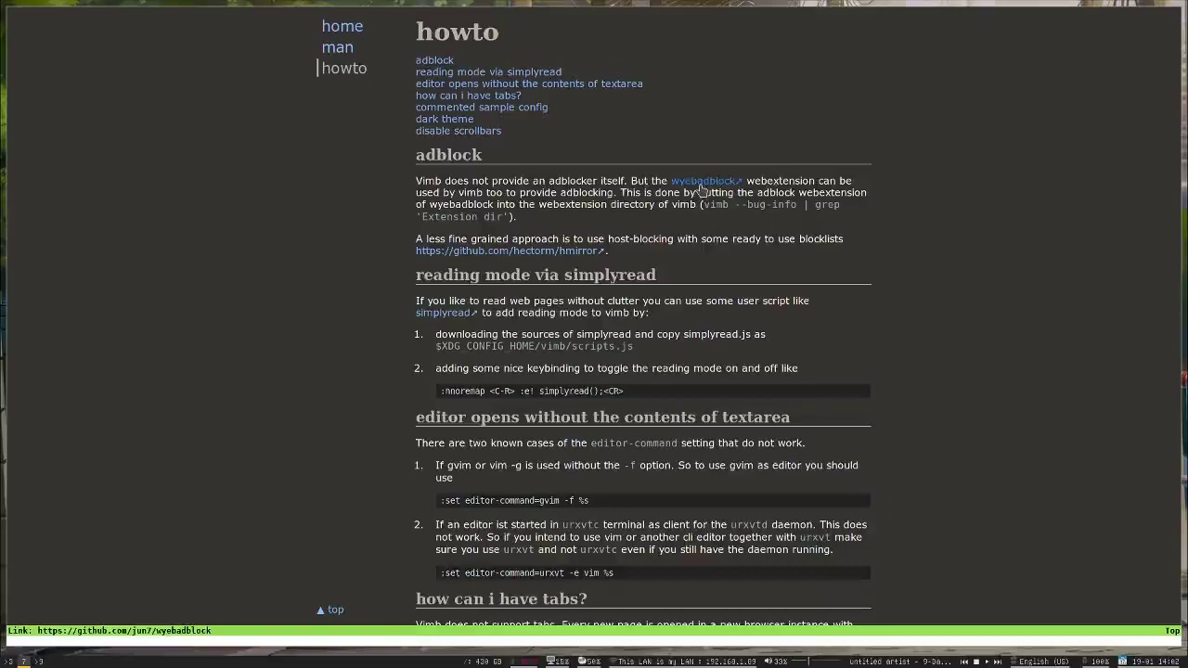
- Read the howto page's commented sample config and its dark theme stylesheet
scroll(800, 327, down, 5)
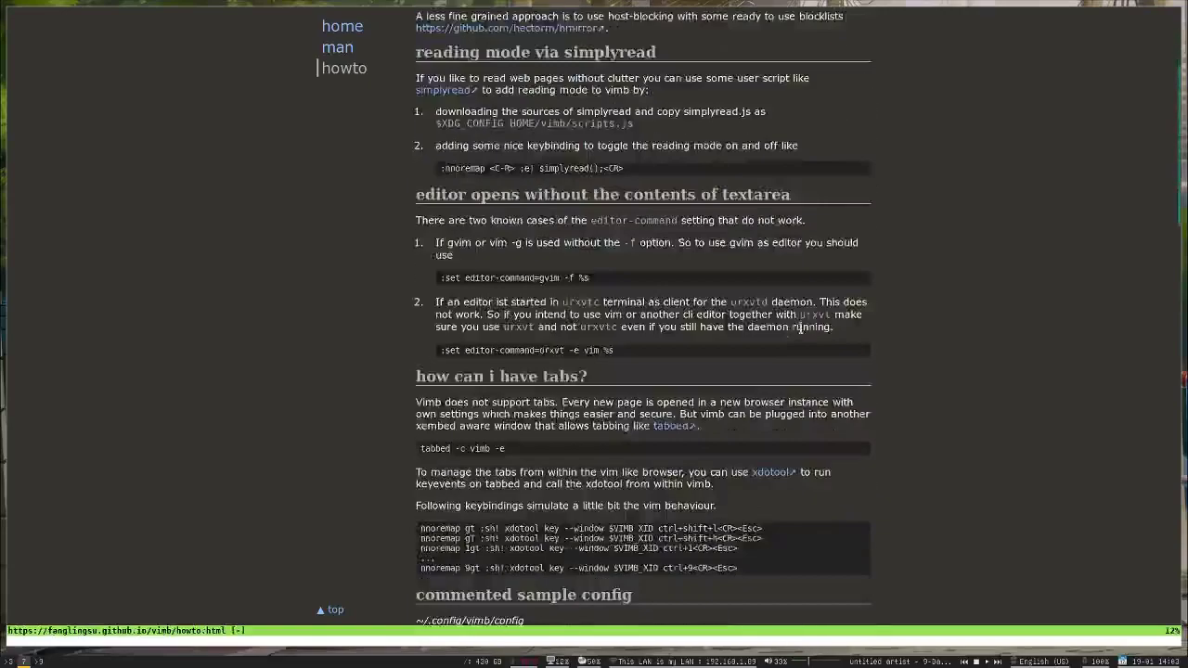
scroll(800, 327, down, 12)
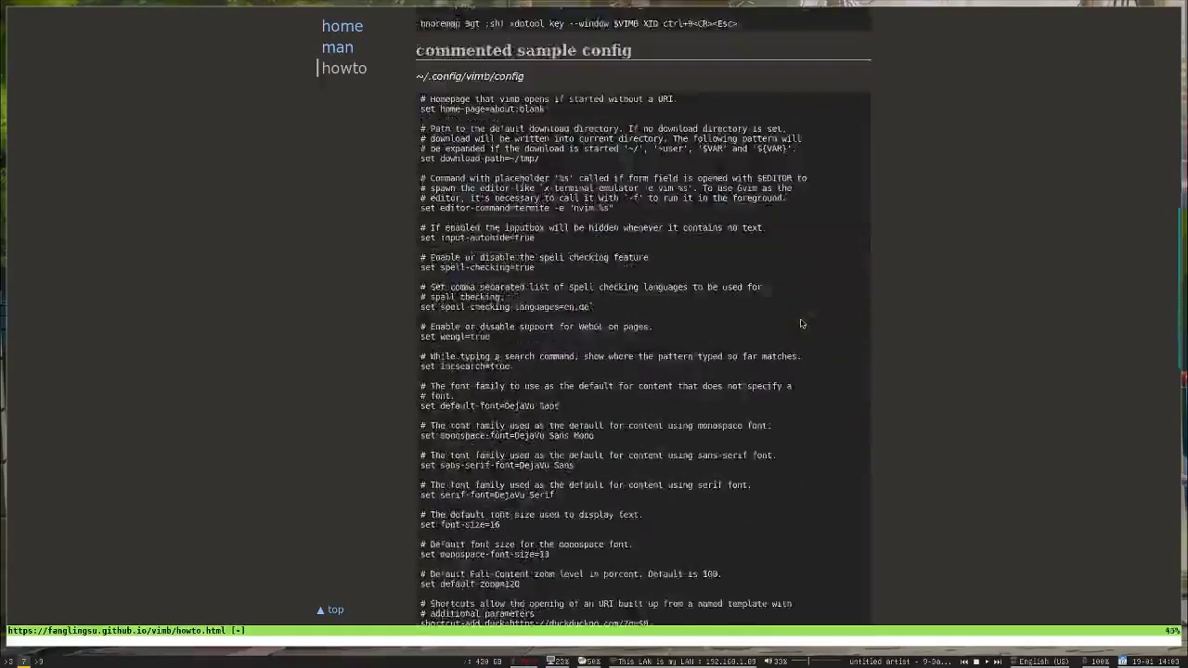
scroll(802, 322, down, 3)
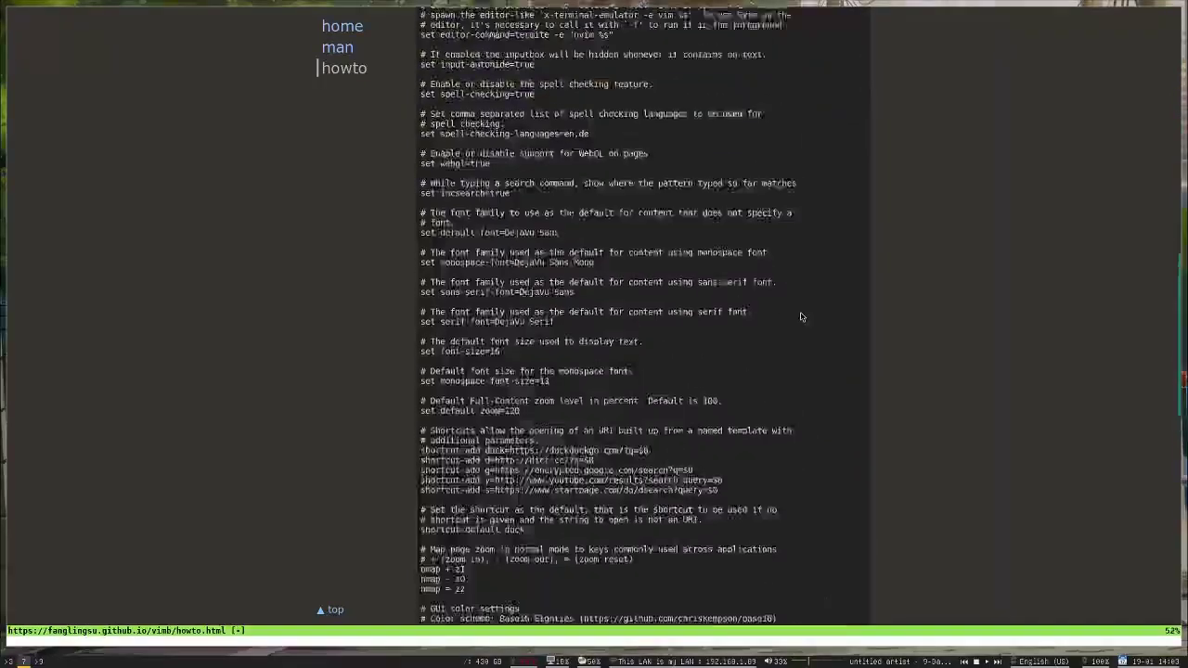
scroll(802, 316, up, 3)
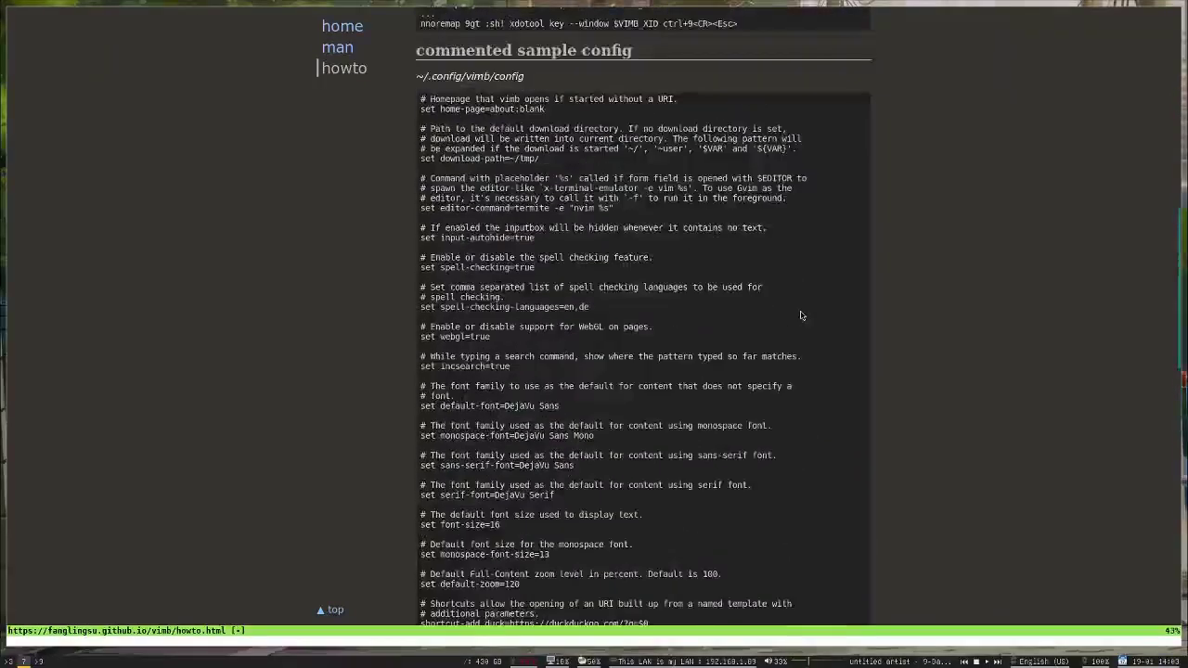
scroll(802, 315, down, 13)
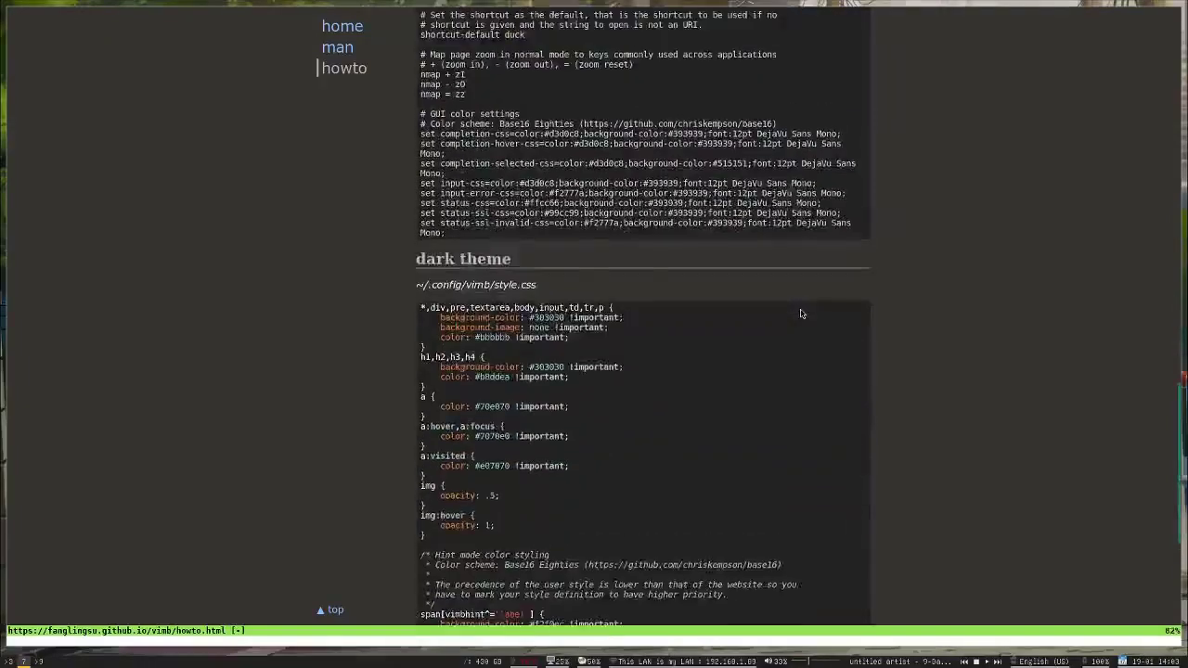
scroll(801, 312, down, 3)
scroll(801, 306, down, 3)
scroll(800, 305, up, 3)
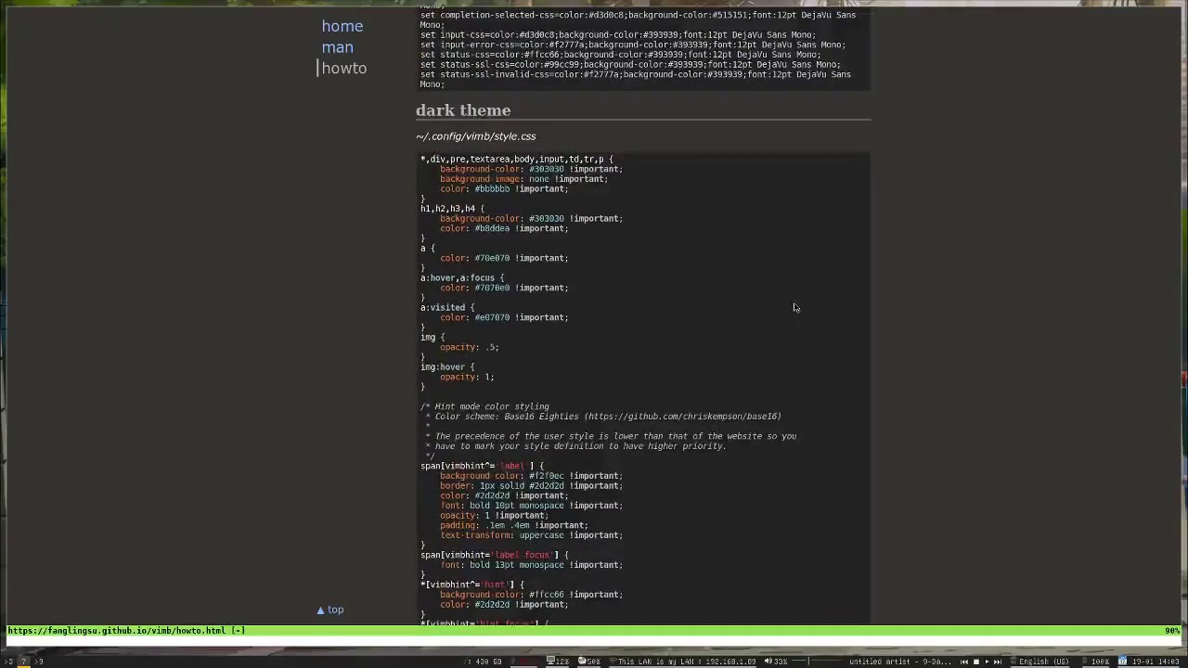
scroll(804, 284, down, 3)
scroll(804, 278, up, 3)
- Return to the howto's section on having tabs and highlight its explanation and the nnoremap xdotool keybinding lines
scroll(803, 269, up, 15)
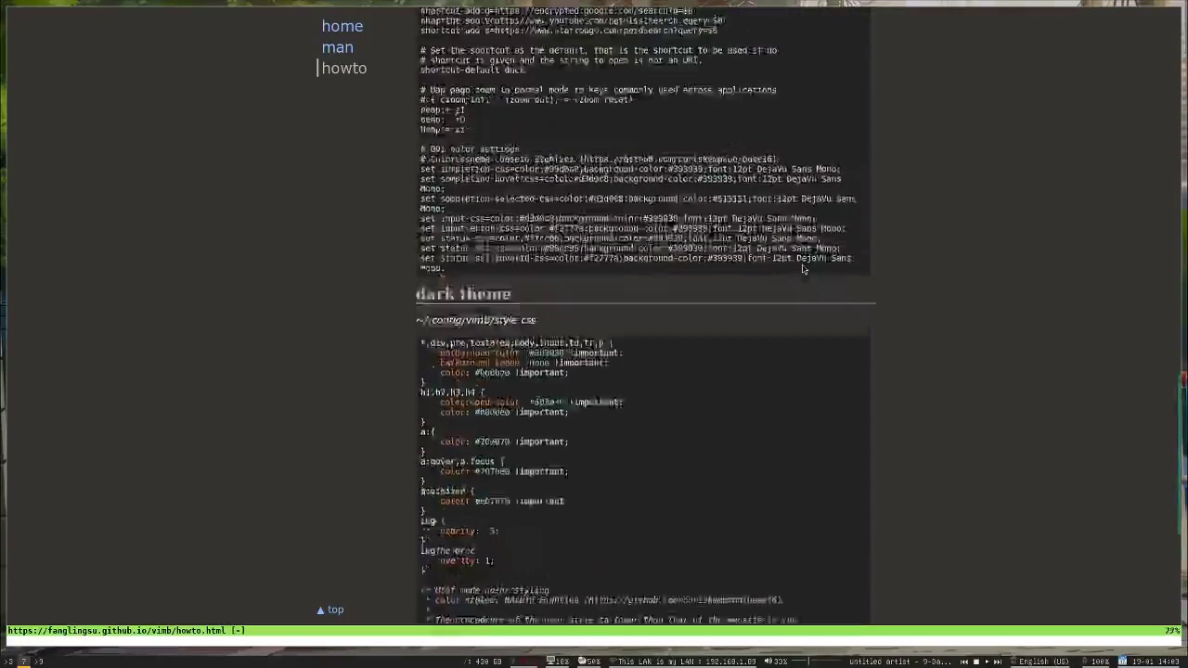
scroll(802, 264, up, 5)
scroll(803, 263, down, 3)
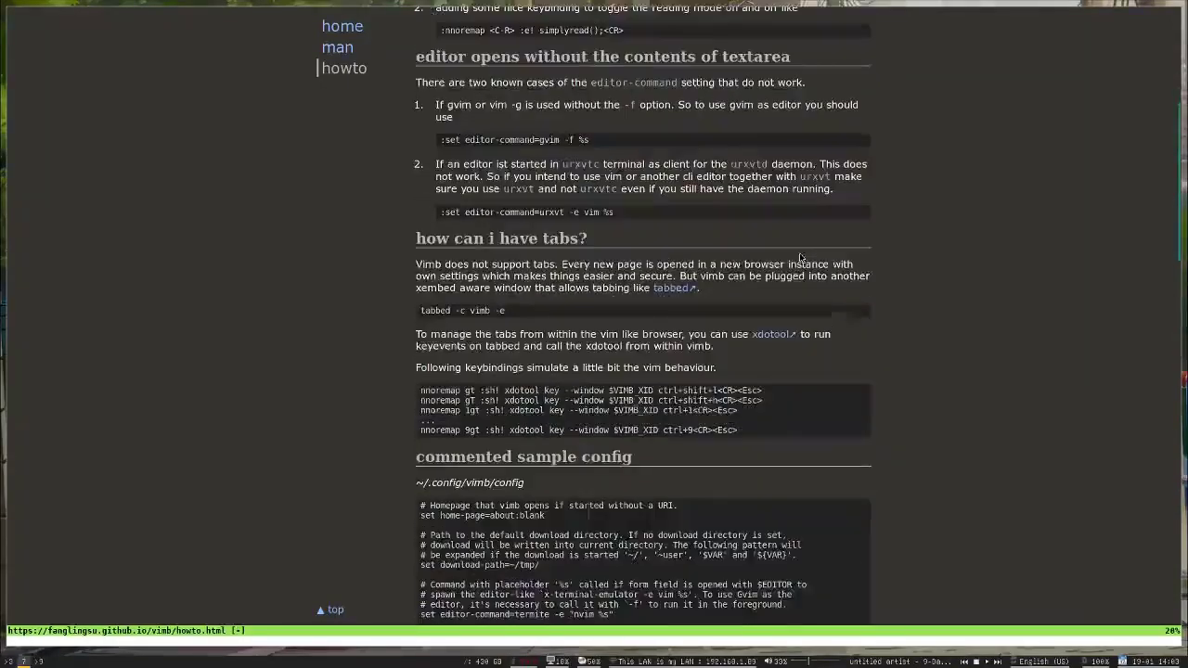
drag(438, 284, 606, 362)
click(573, 306)
drag(433, 258, 678, 378)
click(661, 332)
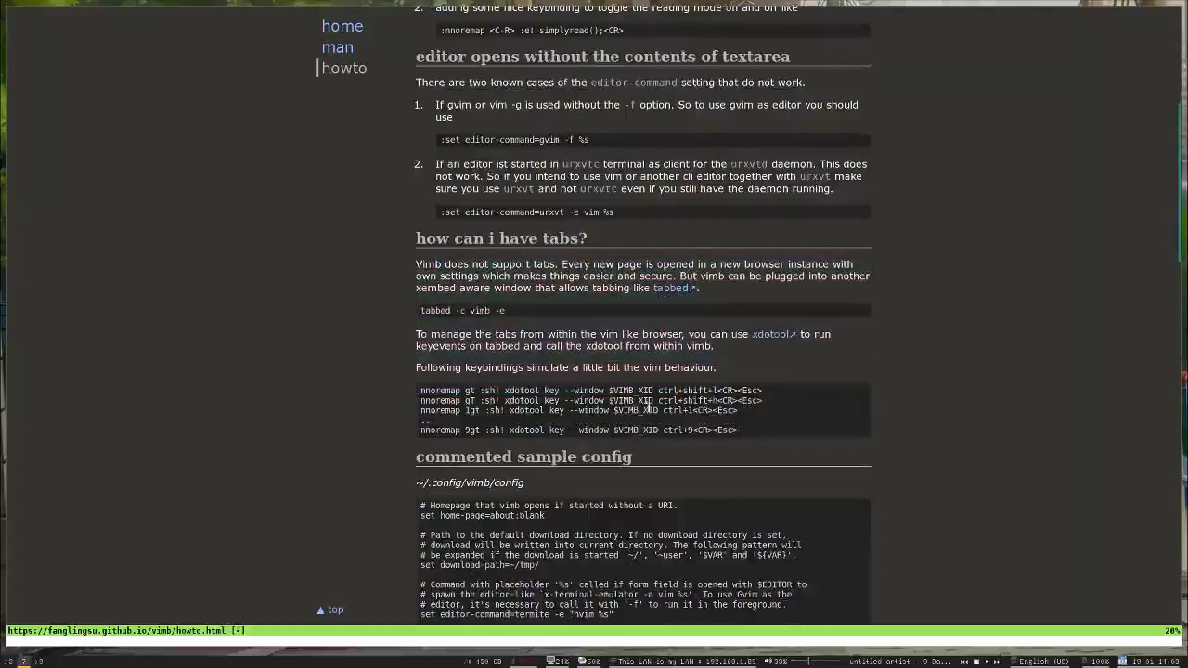
drag(419, 386, 553, 410)
click(553, 410)
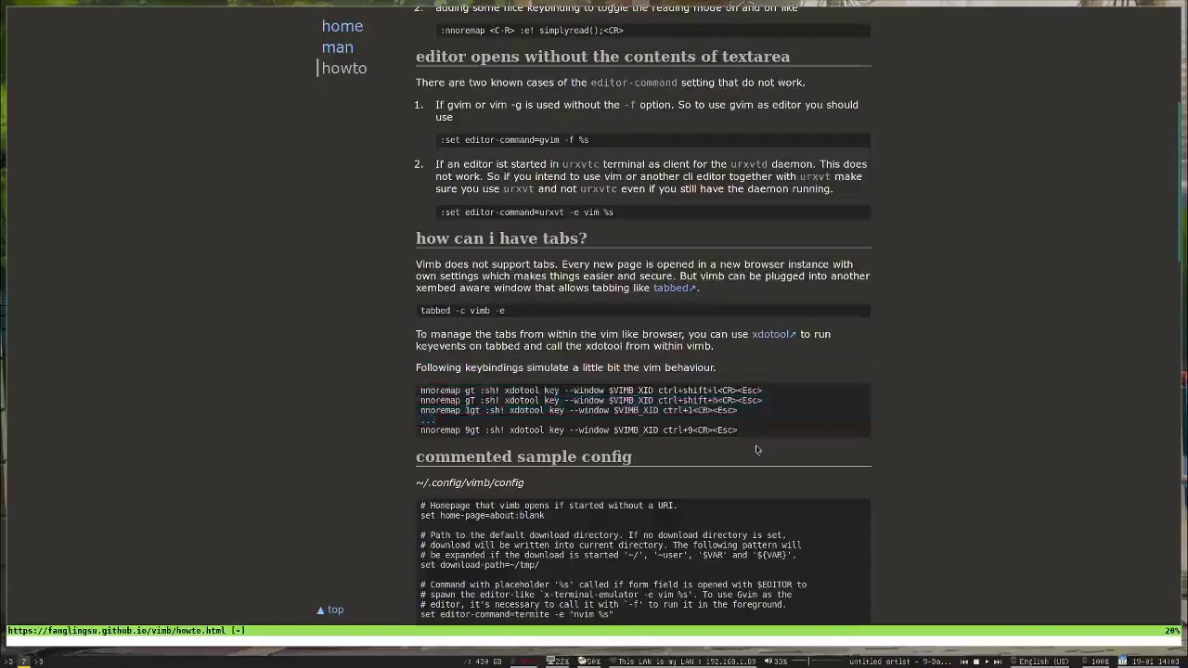
drag(738, 430, 419, 395)
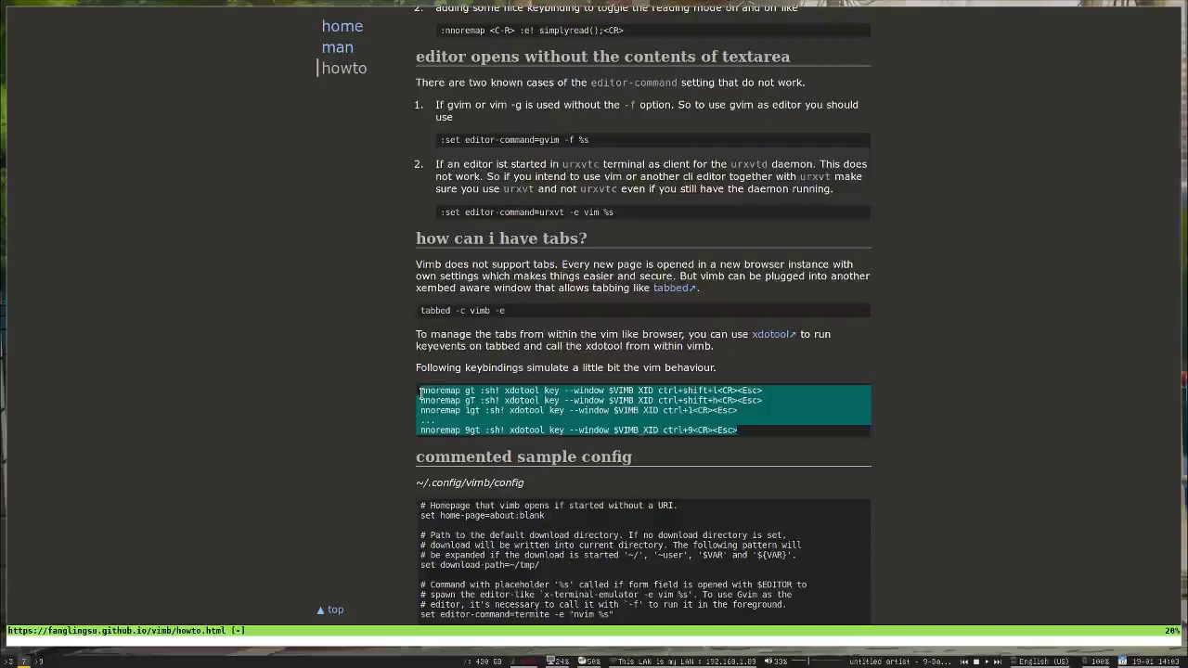
click(508, 384)
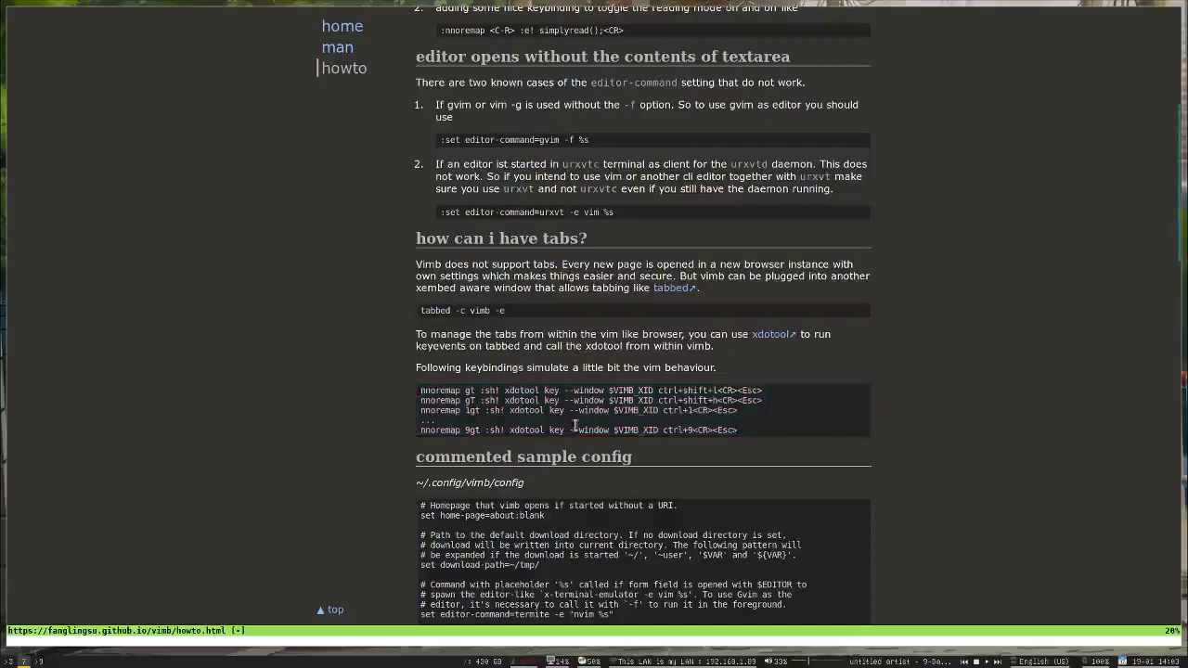
drag(438, 422, 427, 385)
click(434, 392)
click(442, 399)
- Close the vimb window, open the documentation on luakit's website in luakit and examine its pages, modules and classes
key(super+q)
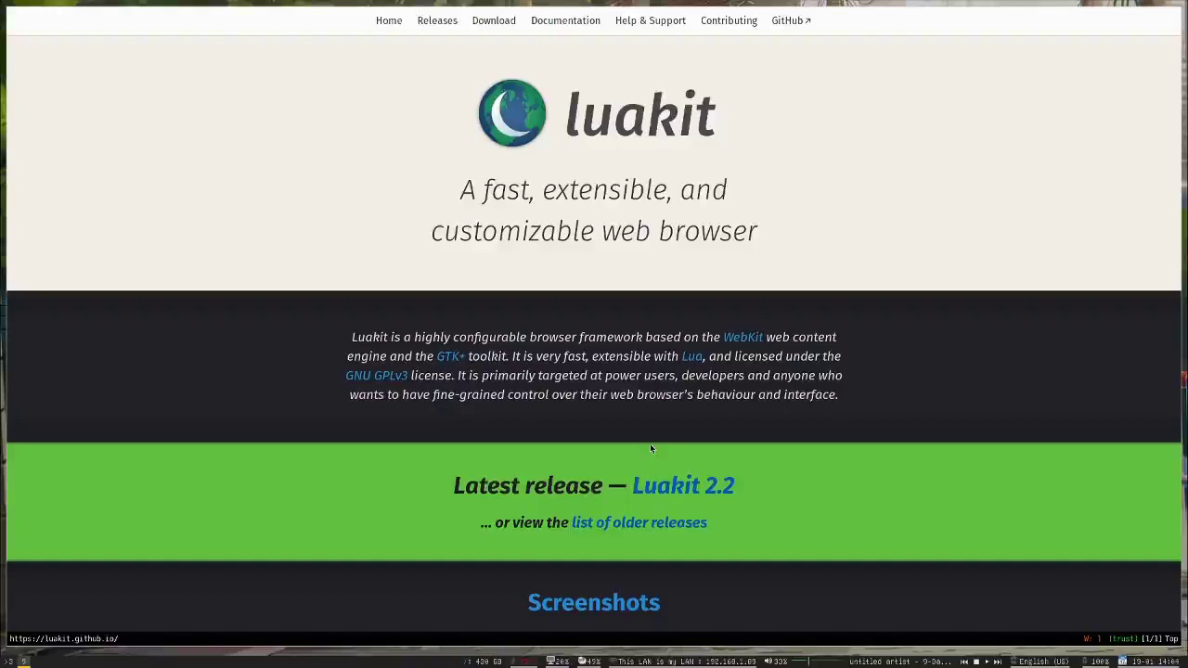
click(561, 25)
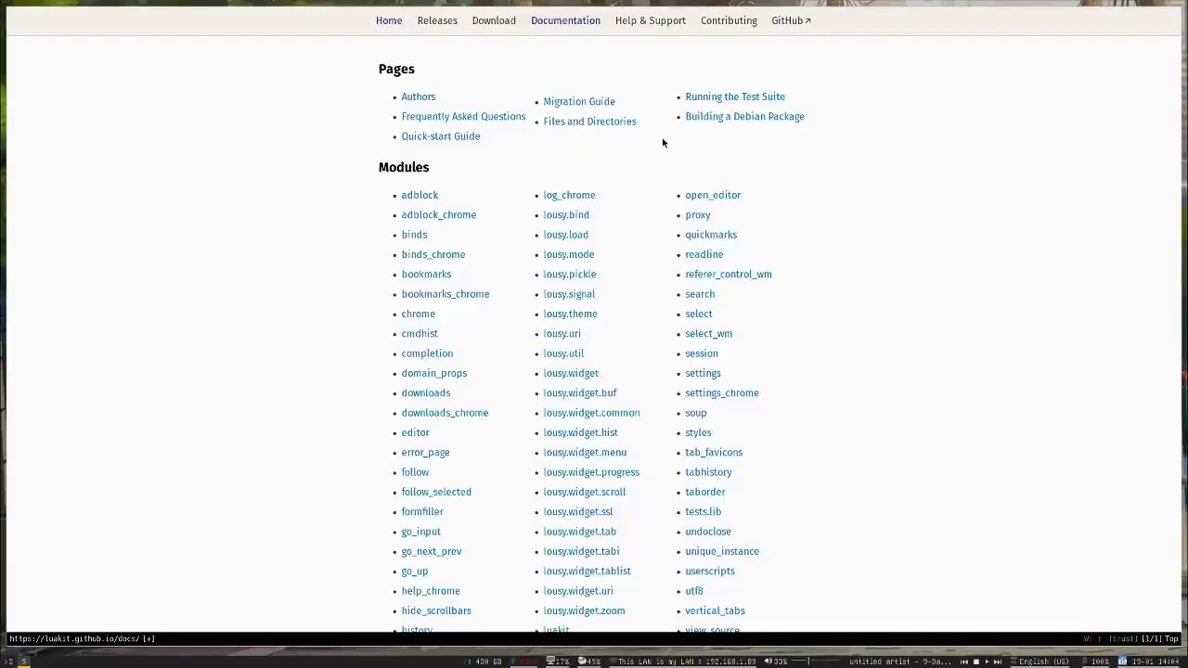
scroll(663, 142, down, 5)
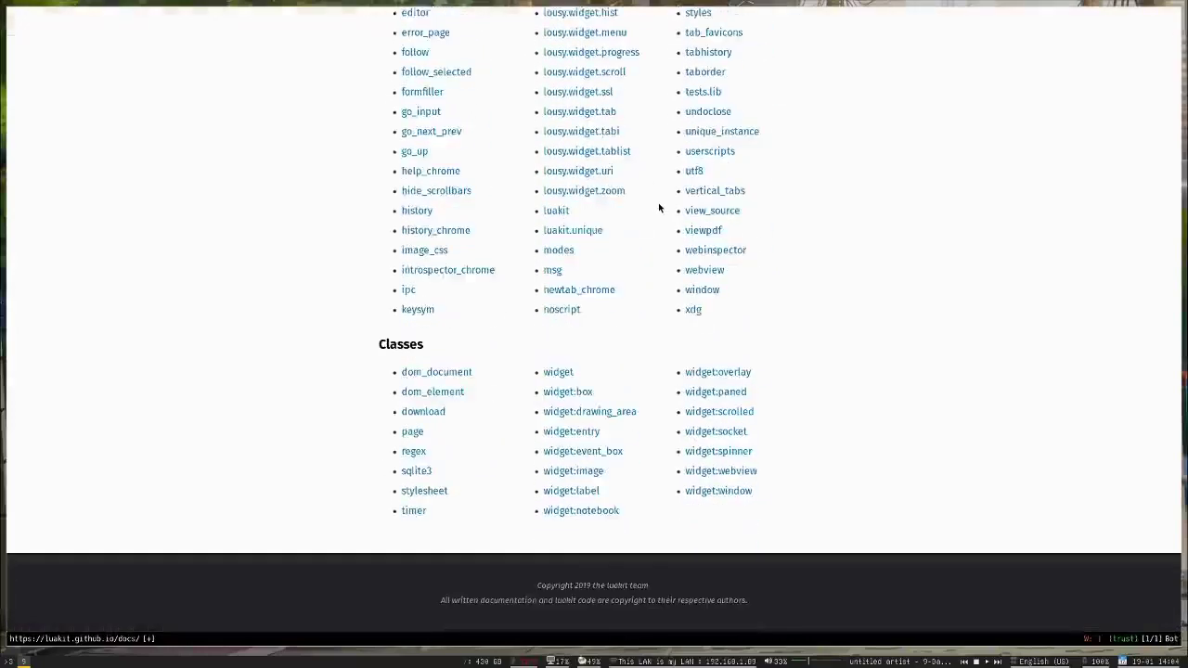
scroll(655, 291, up, 2)
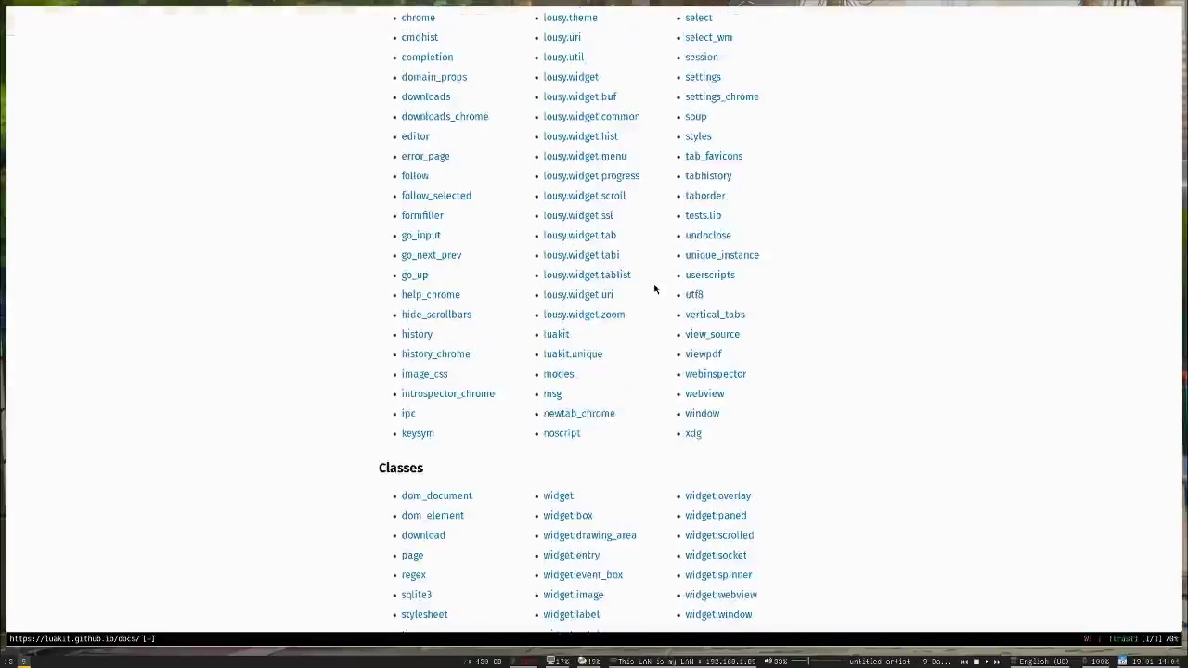
scroll(655, 289, down, 1)
scroll(655, 289, up, 2)
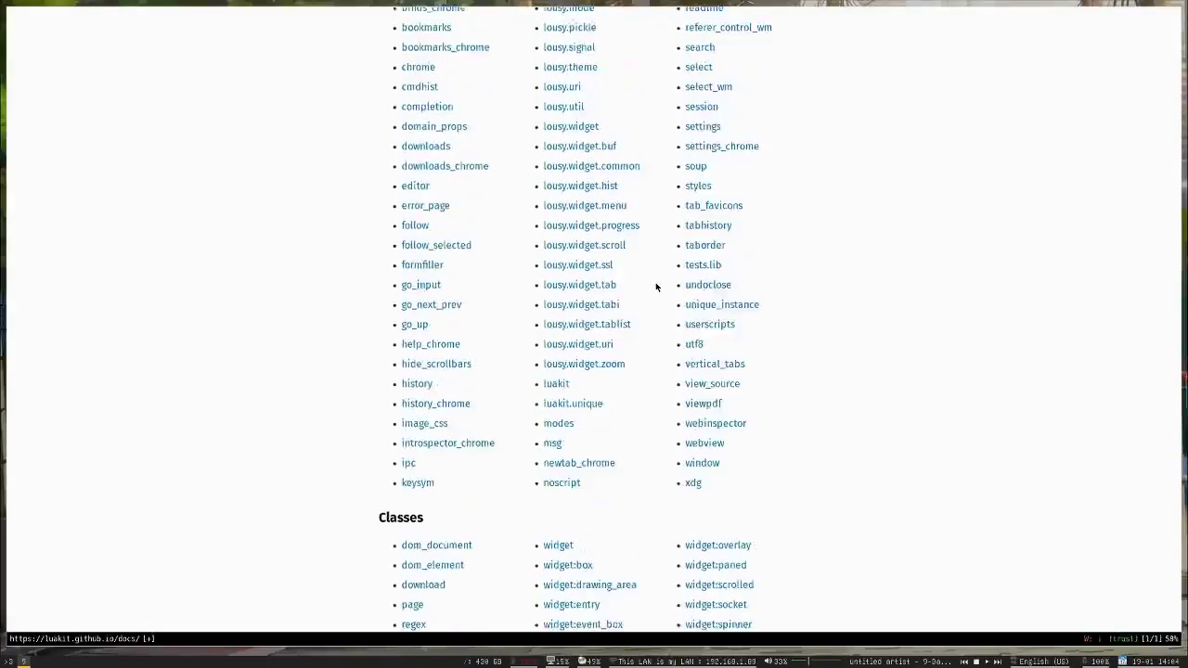
scroll(656, 285, up, 5)
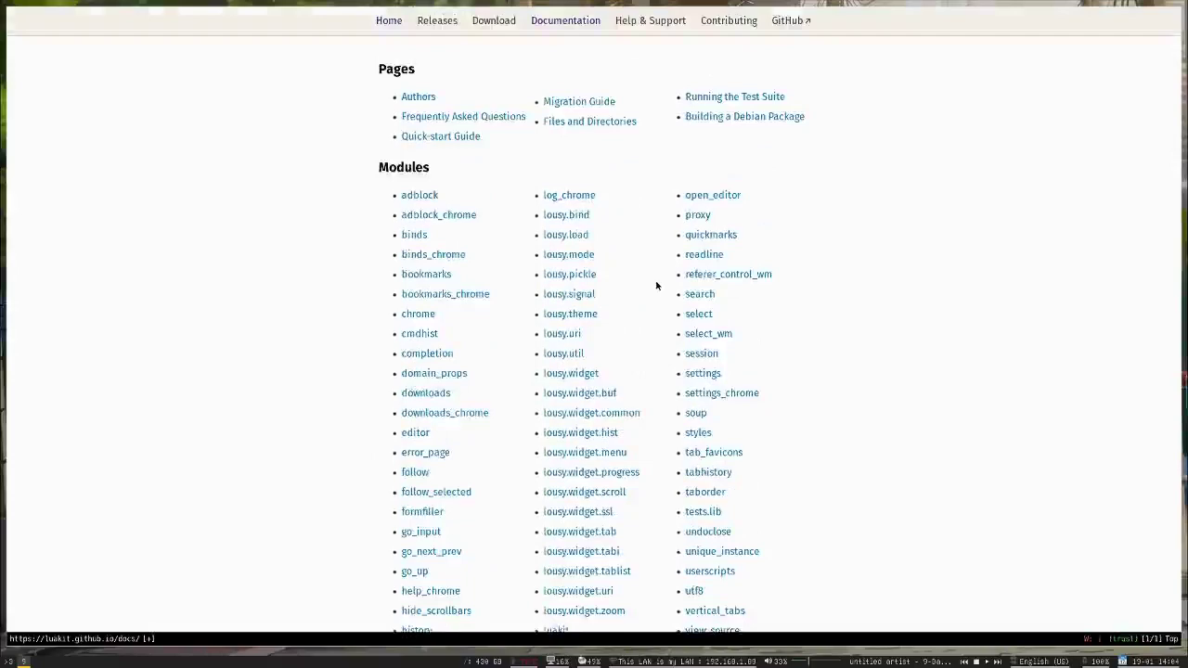
scroll(656, 286, down, 5)
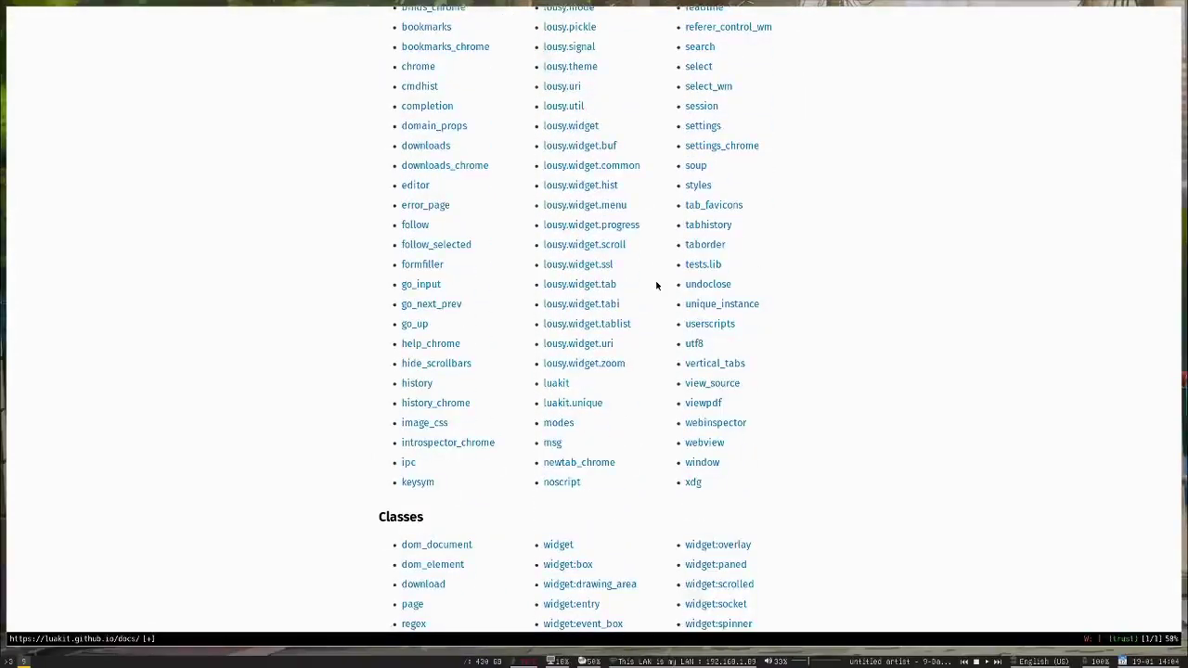
scroll(655, 285, up, 5)
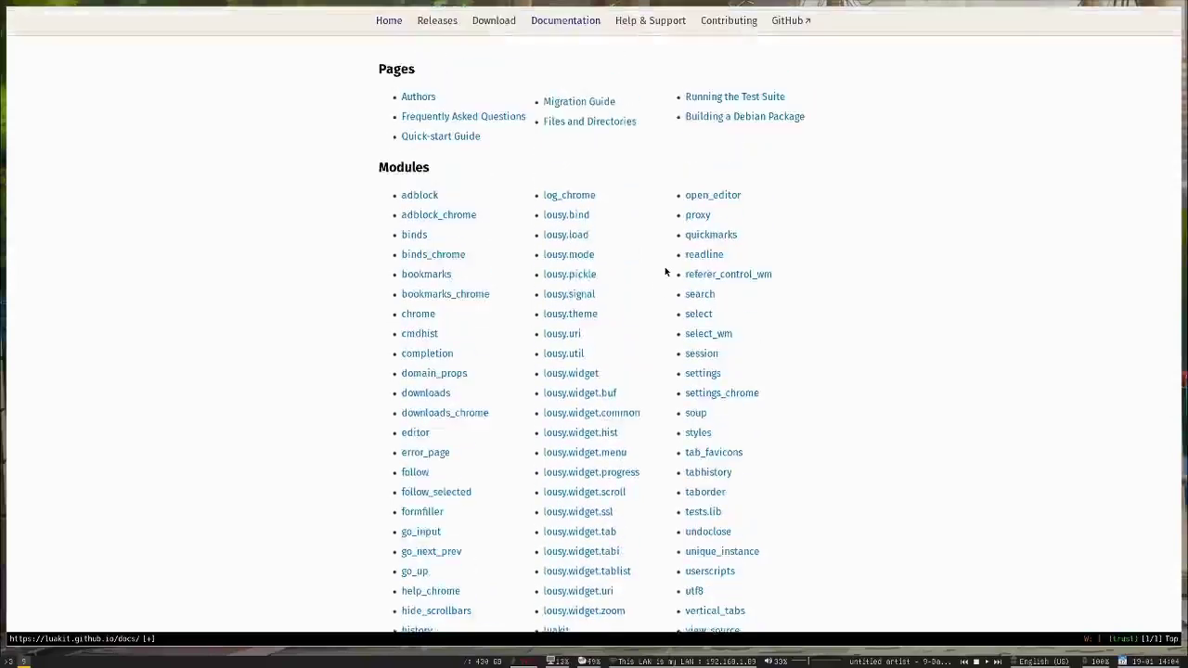
scroll(665, 271, down, 8)
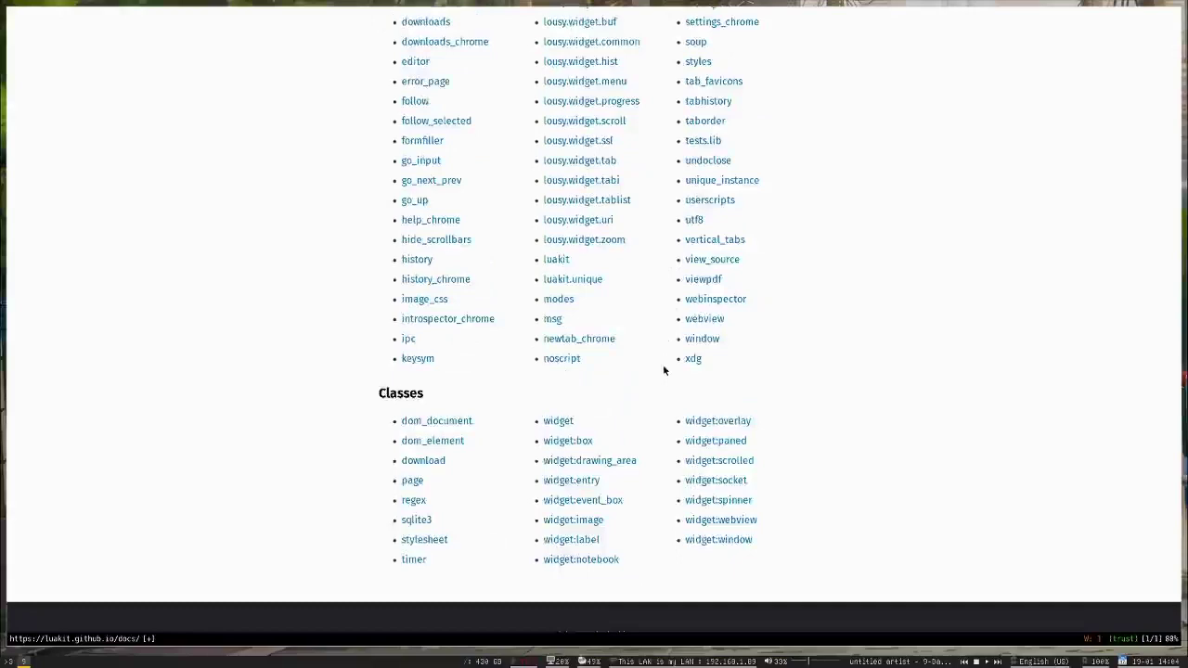
scroll(658, 407, up, 3)
- Go back to luakit's home page and look at the captioned screenshots of its modes, ad blocker and vertical tabs
key(shift+h)
scroll(658, 406, down, 6)
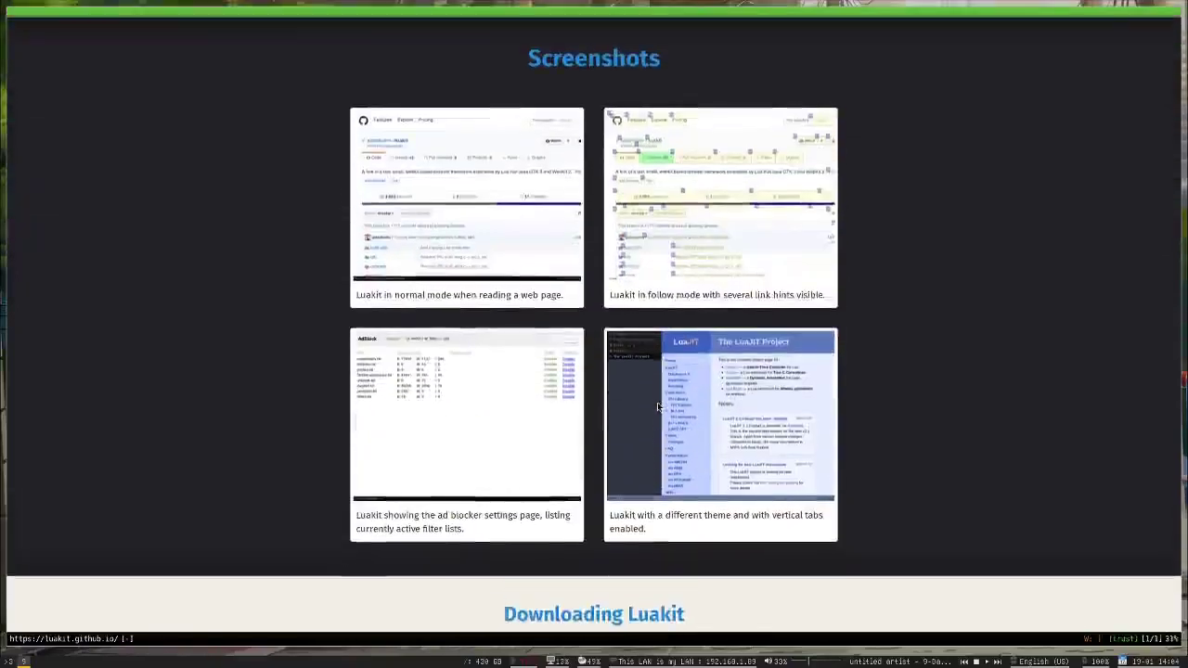
scroll(657, 407, up, 1)
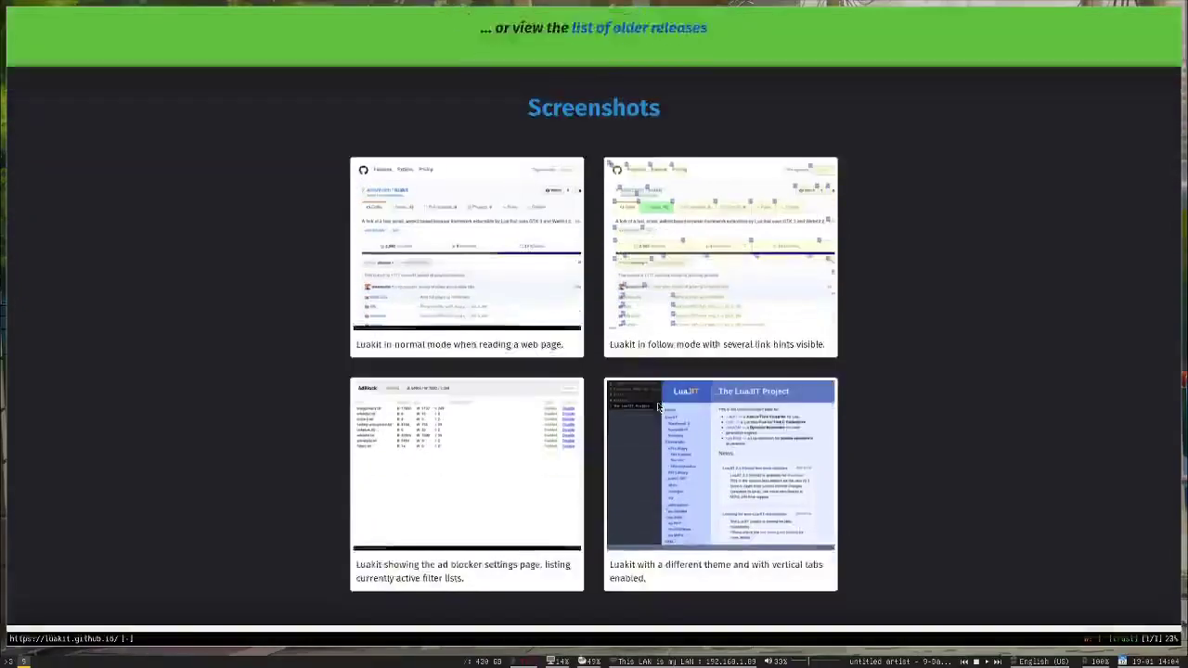
scroll(658, 406, down, 2)
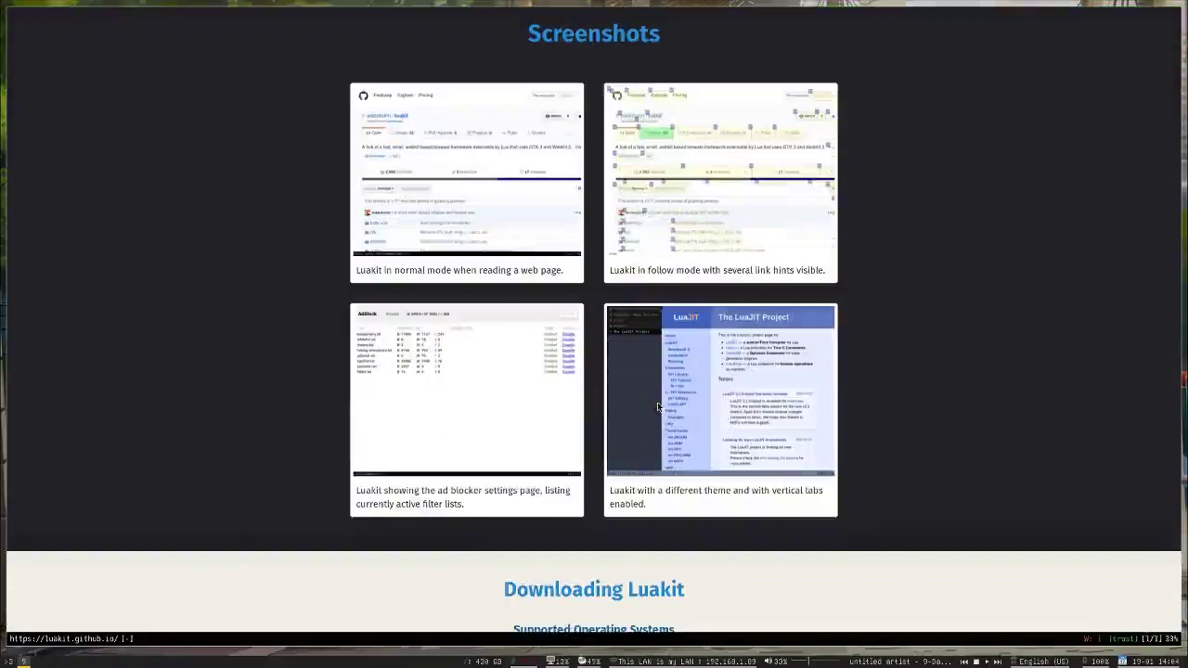
scroll(657, 406, down, 3)
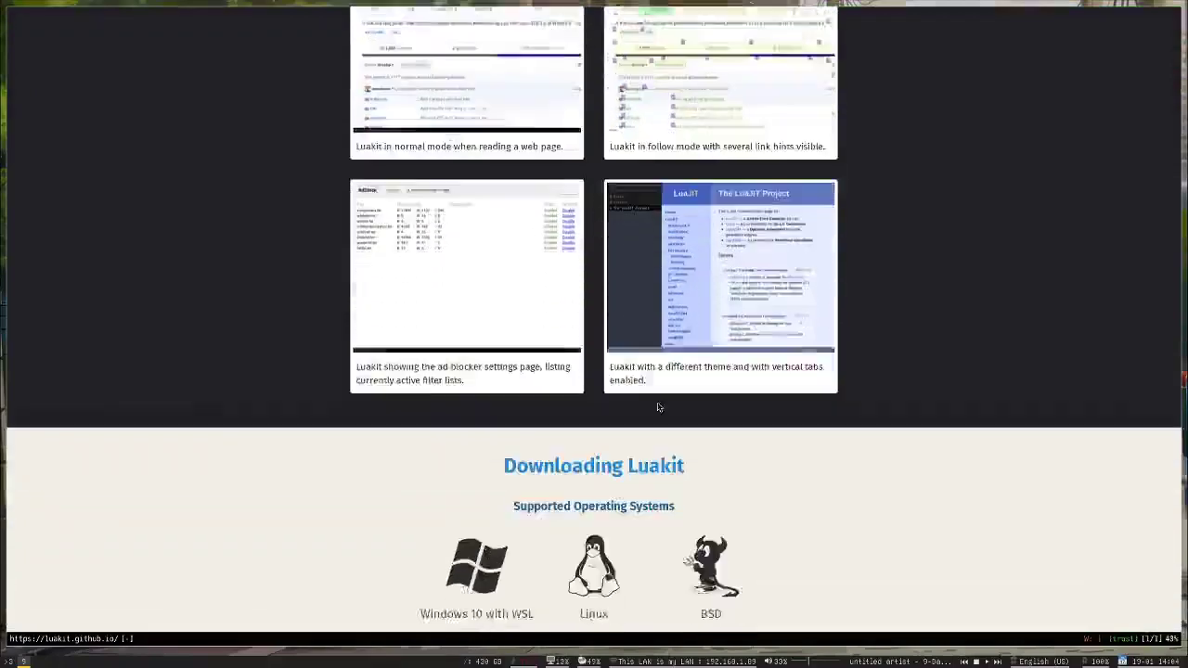
- Read the WebKit security notice and the installation instructions for Windows 10, Linux, BSD and source builds
scroll(658, 406, down, 12)
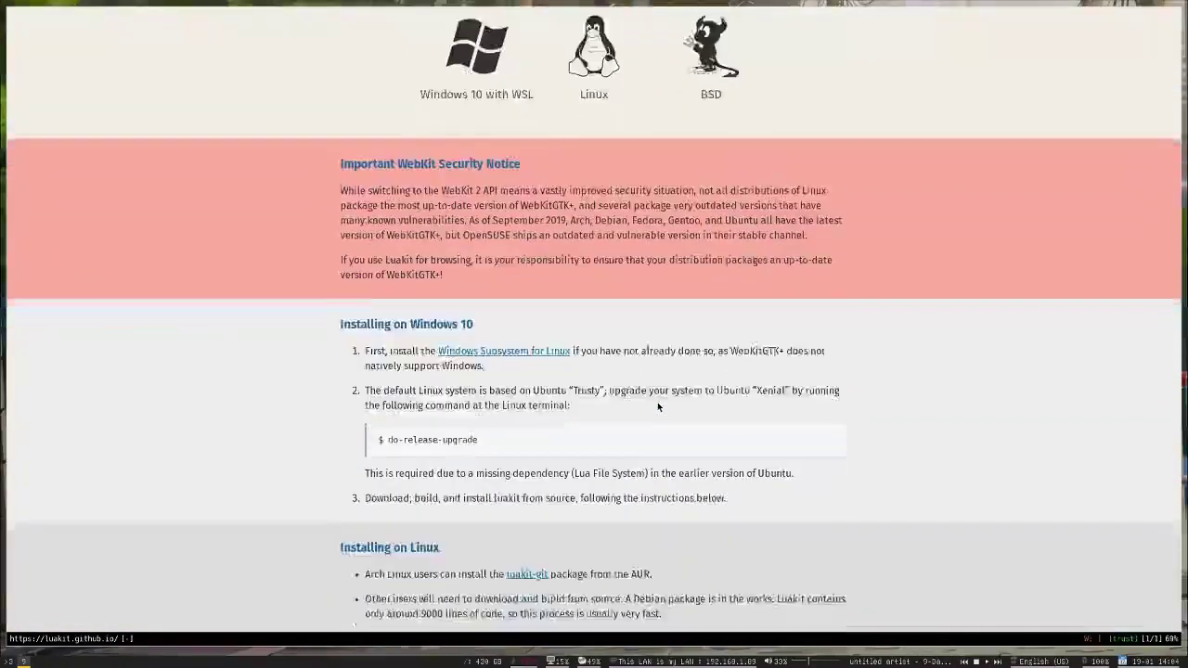
scroll(657, 405, down, 2)
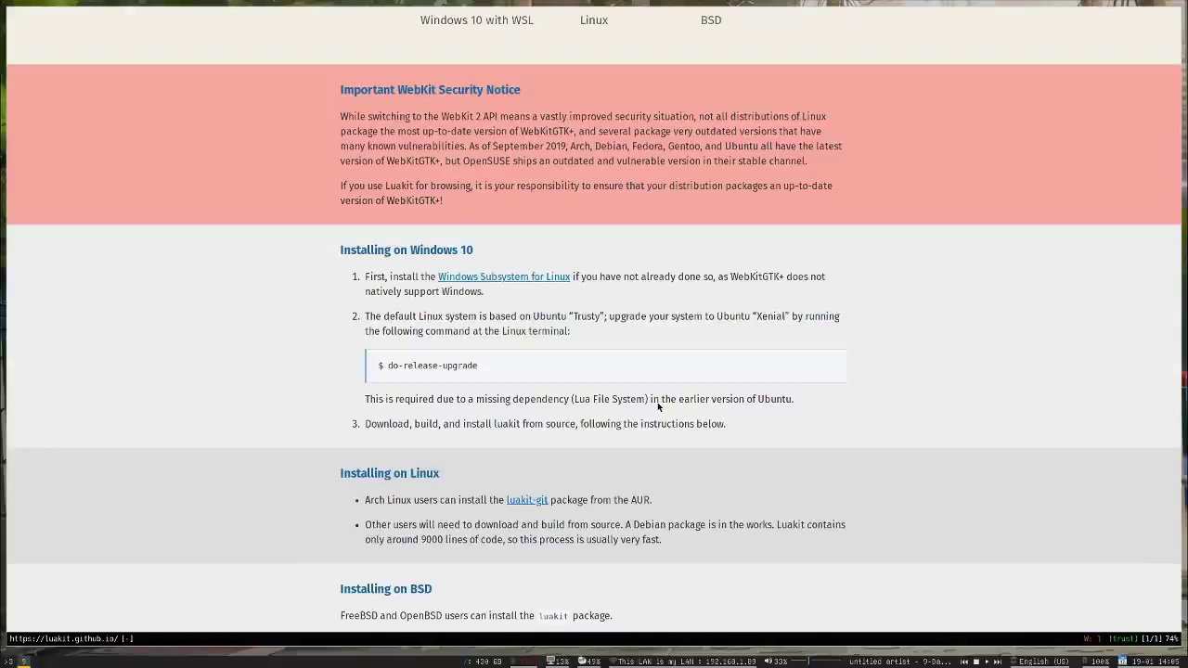
scroll(657, 402, down, 1)
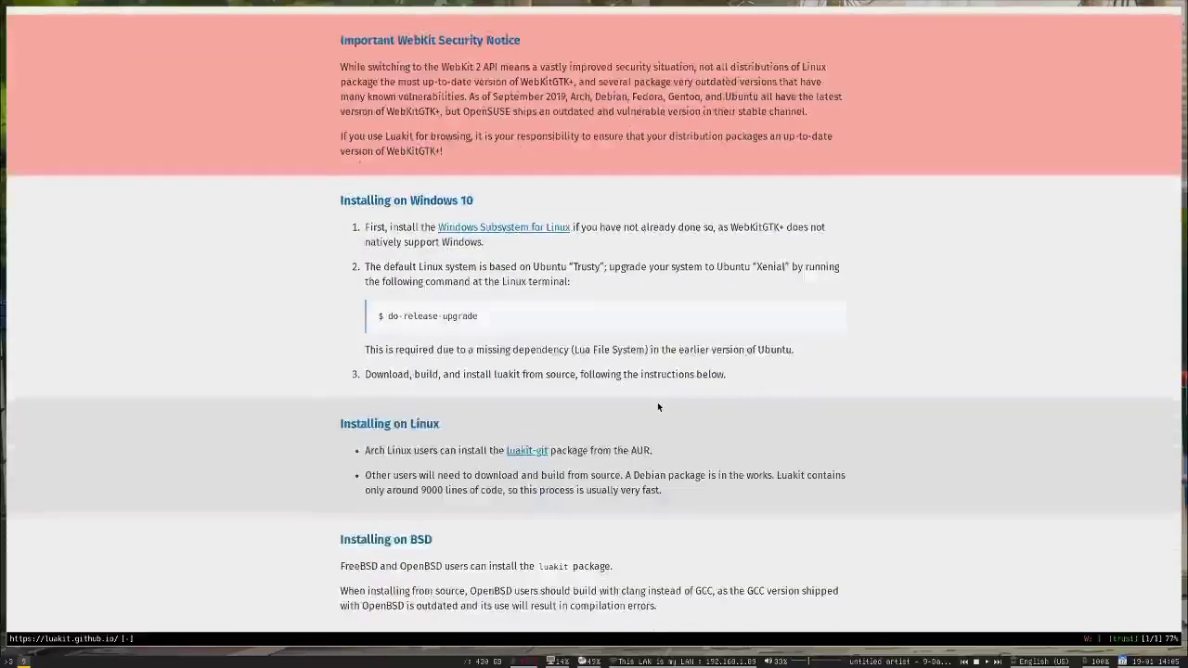
scroll(657, 406, down, 8)
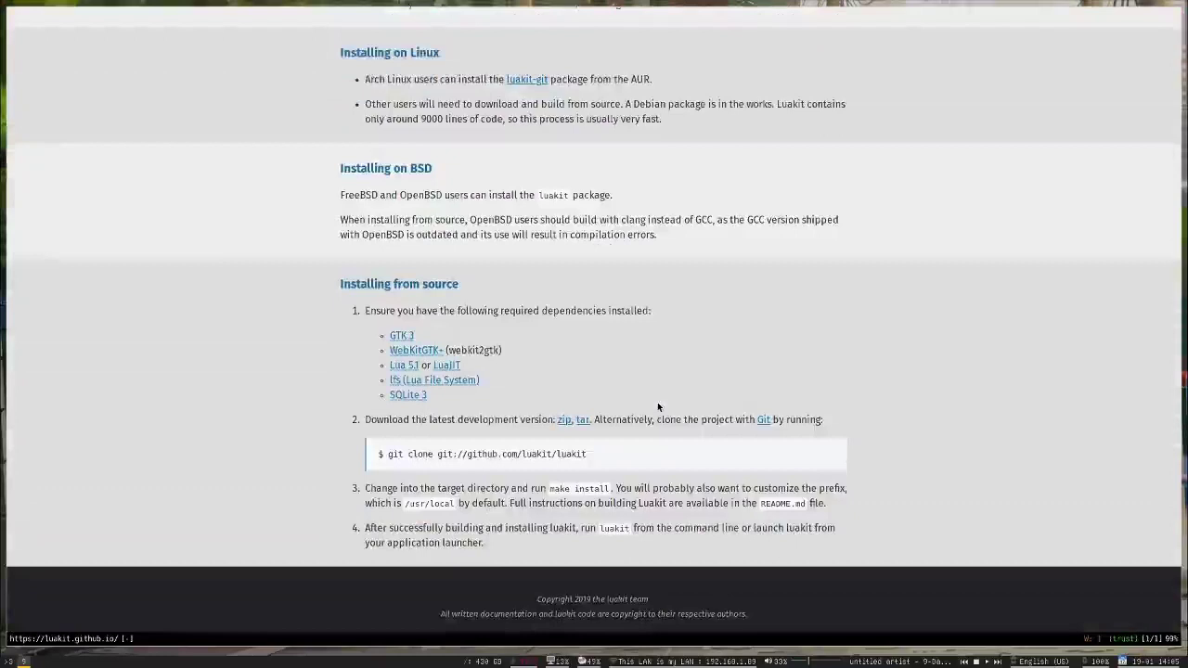
- Close the luakit window and switch to the workspace holding the Steam library
key(super+2)
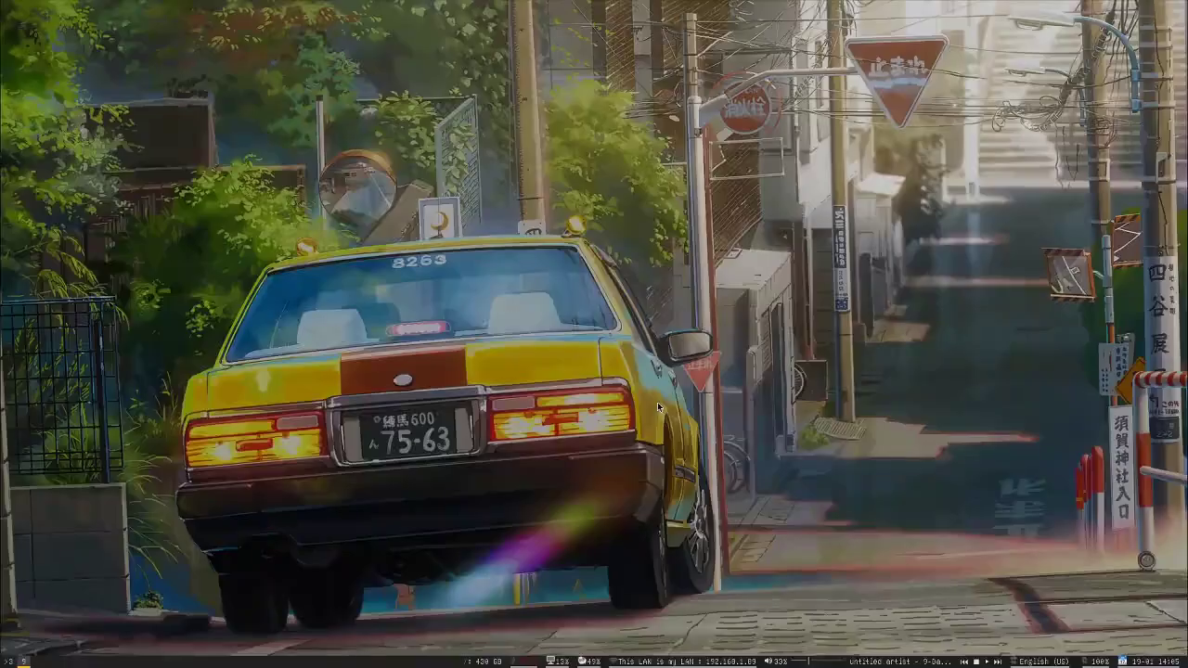
key(super+3)
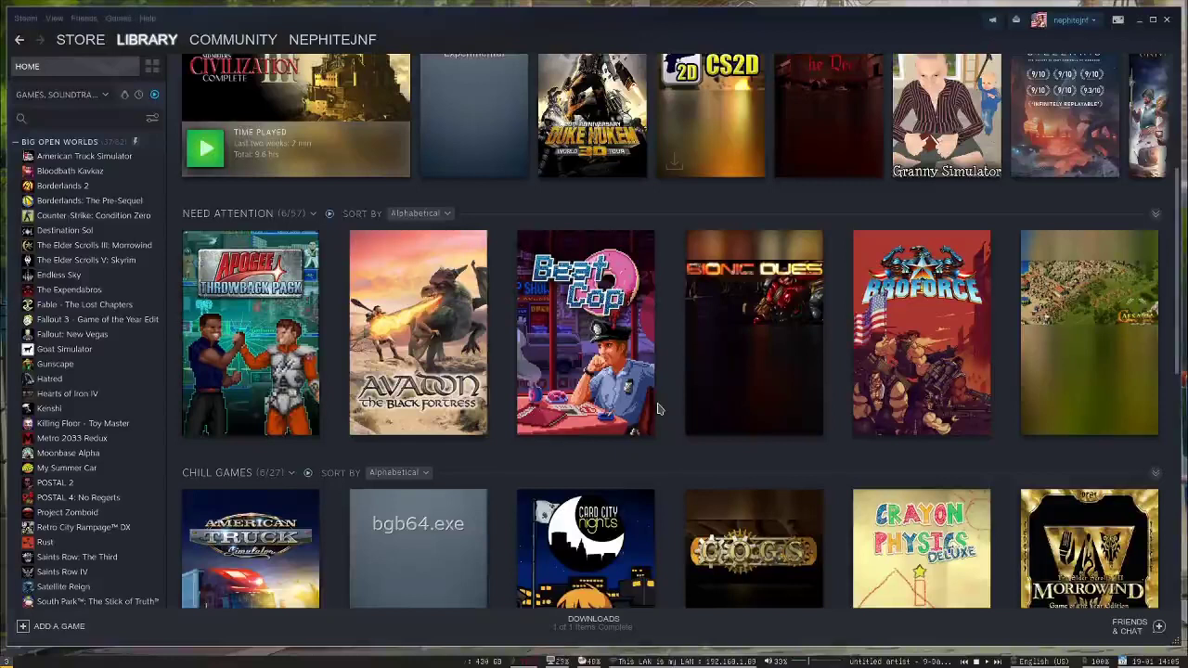